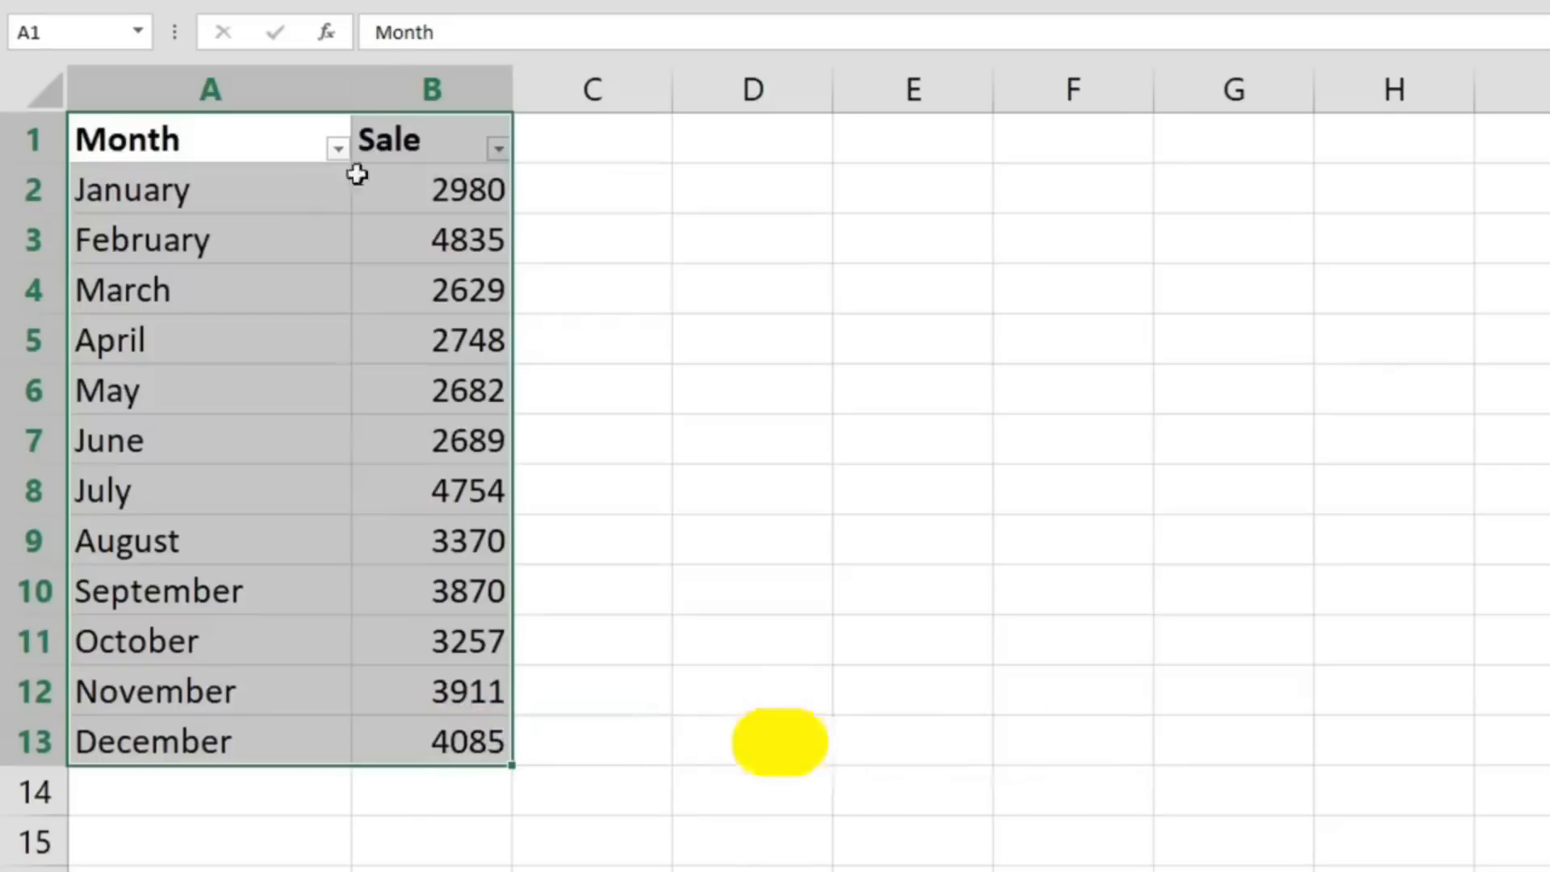
- Examine the filter and sort options offered for the Month and Sale columns
left_click(335, 148)
left_click(498, 148)
left_click(336, 149)
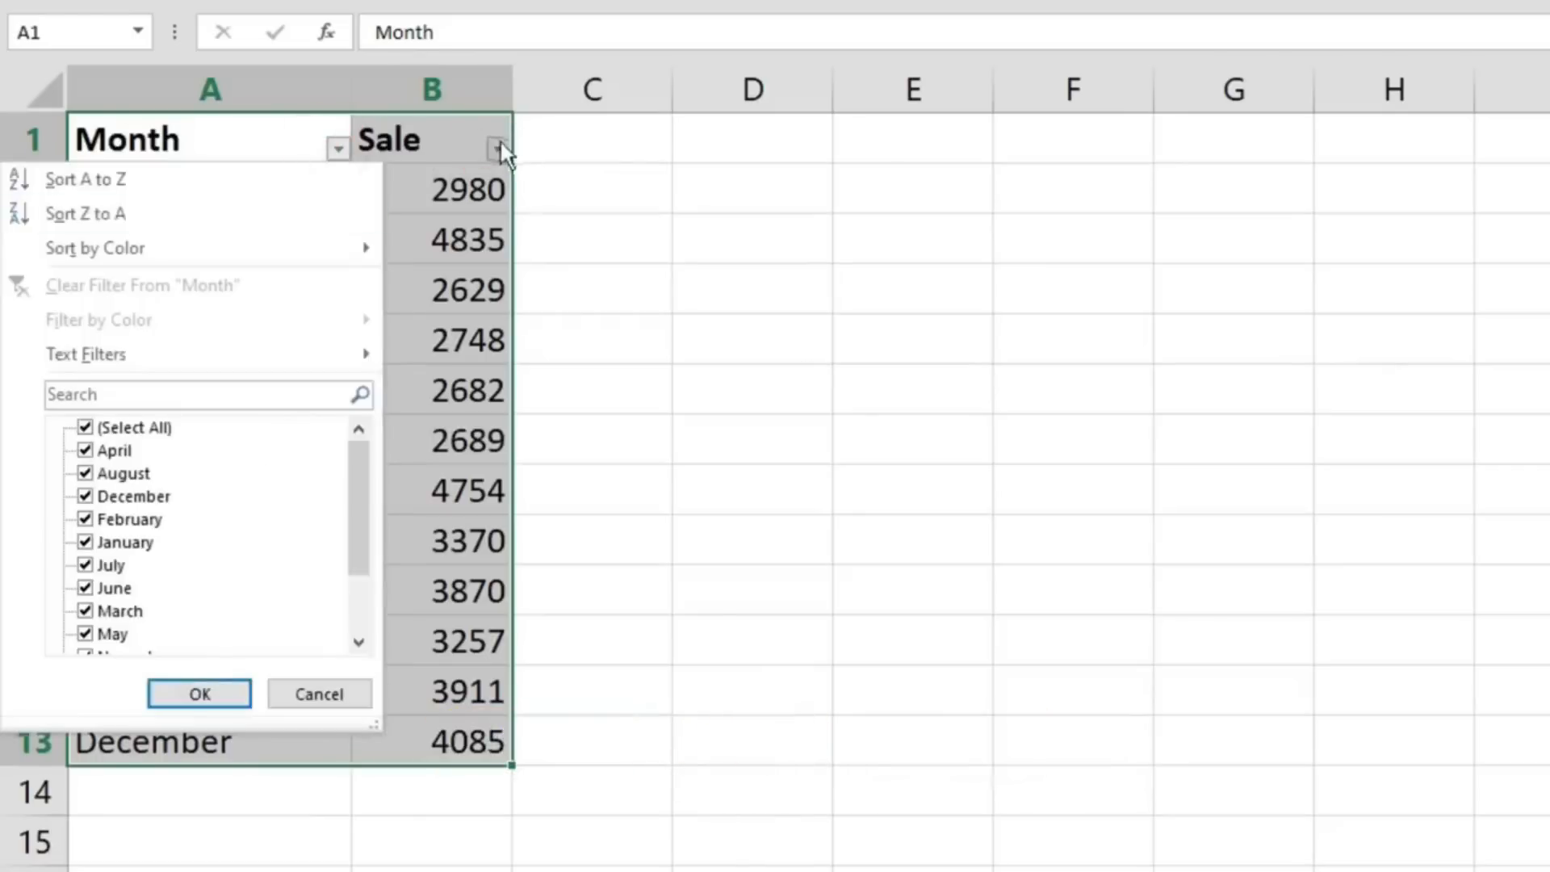
left_click(499, 147)
left_click(499, 147)
left_click(693, 327)
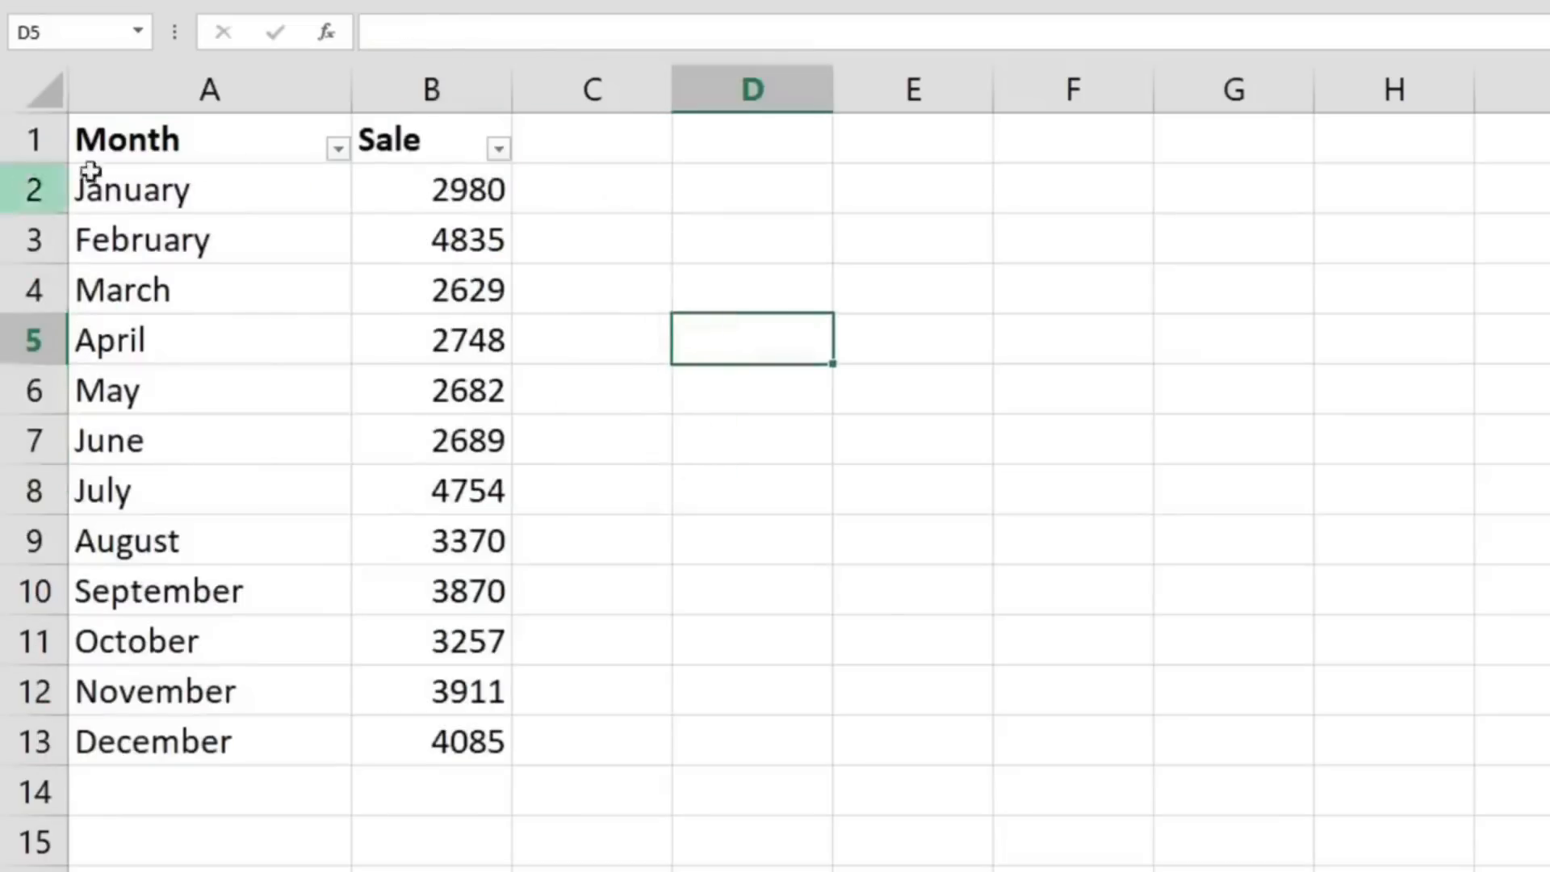
- Toggle the header filters on A1:B13 off, back on, and finally off
left_click_drag(161, 139, 472, 757)
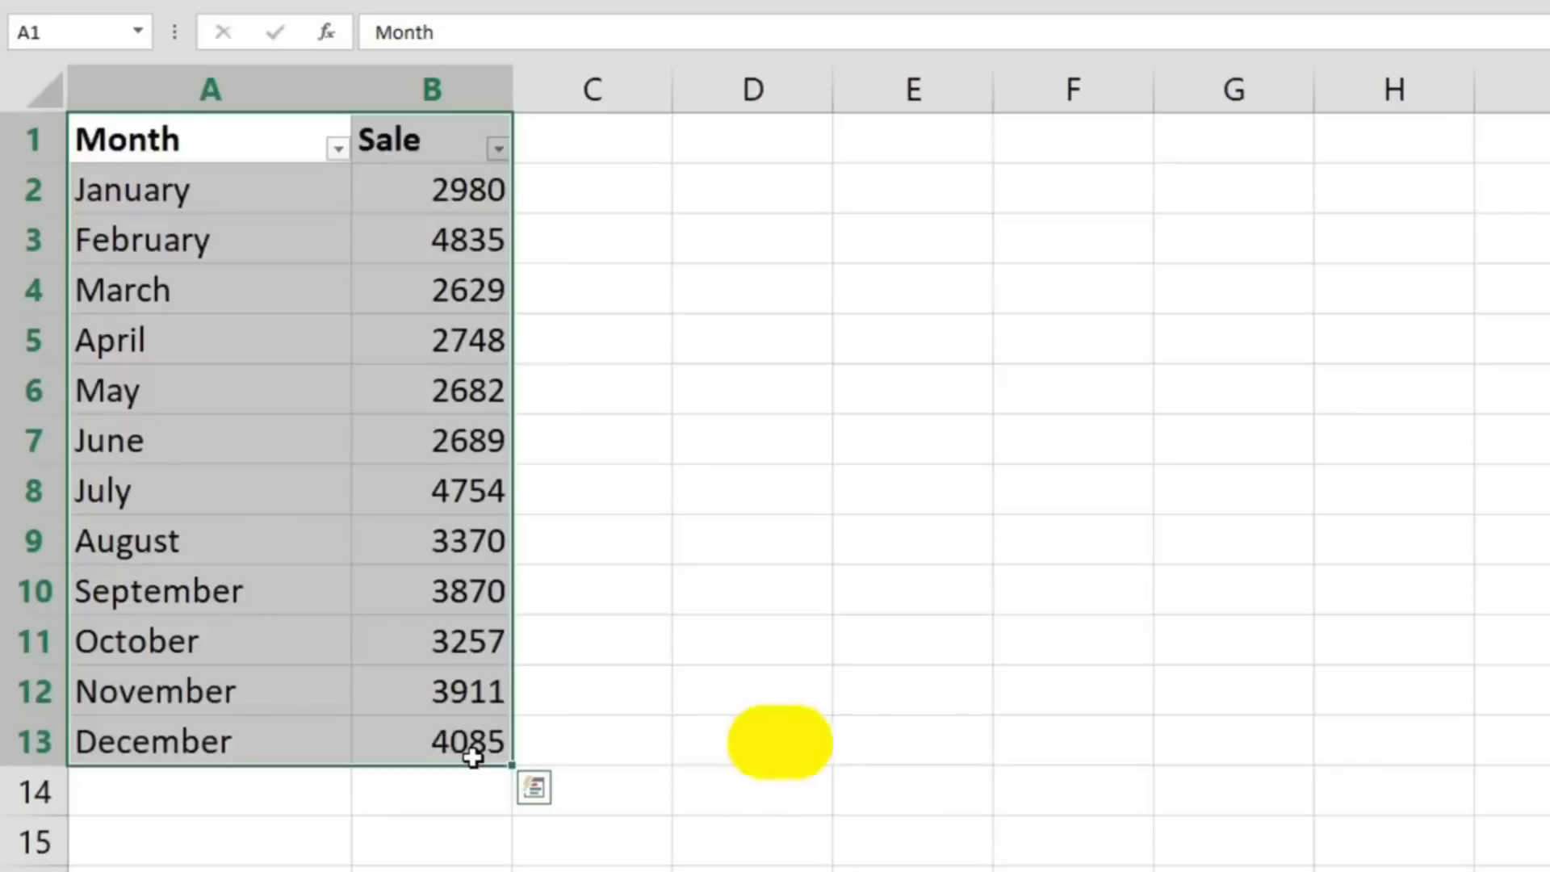
key("ctrl+shift+l")
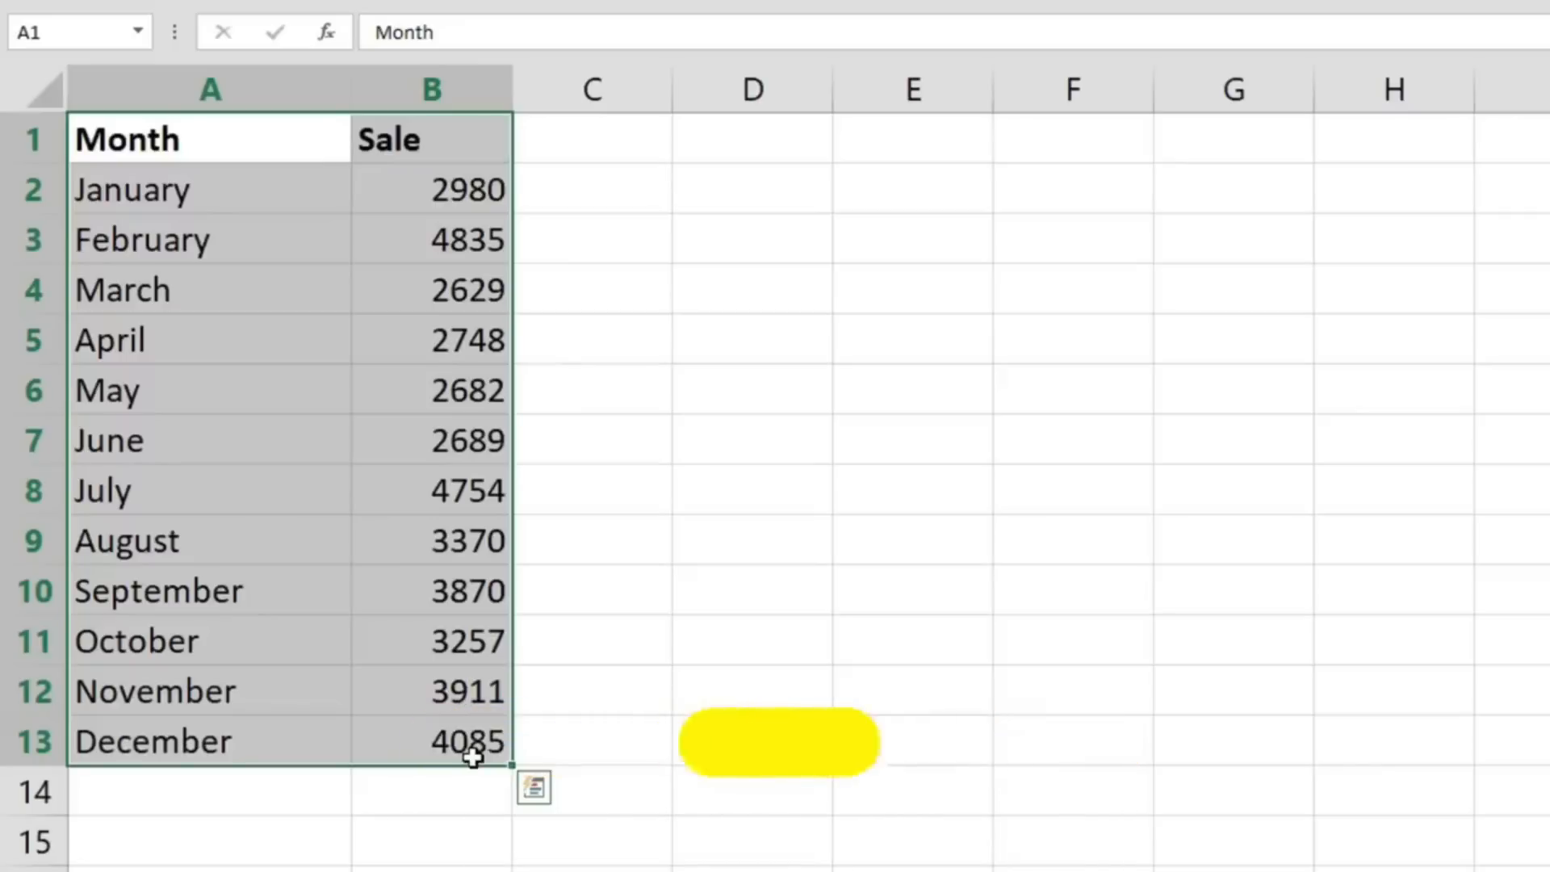
key("ctrl+shift+l")
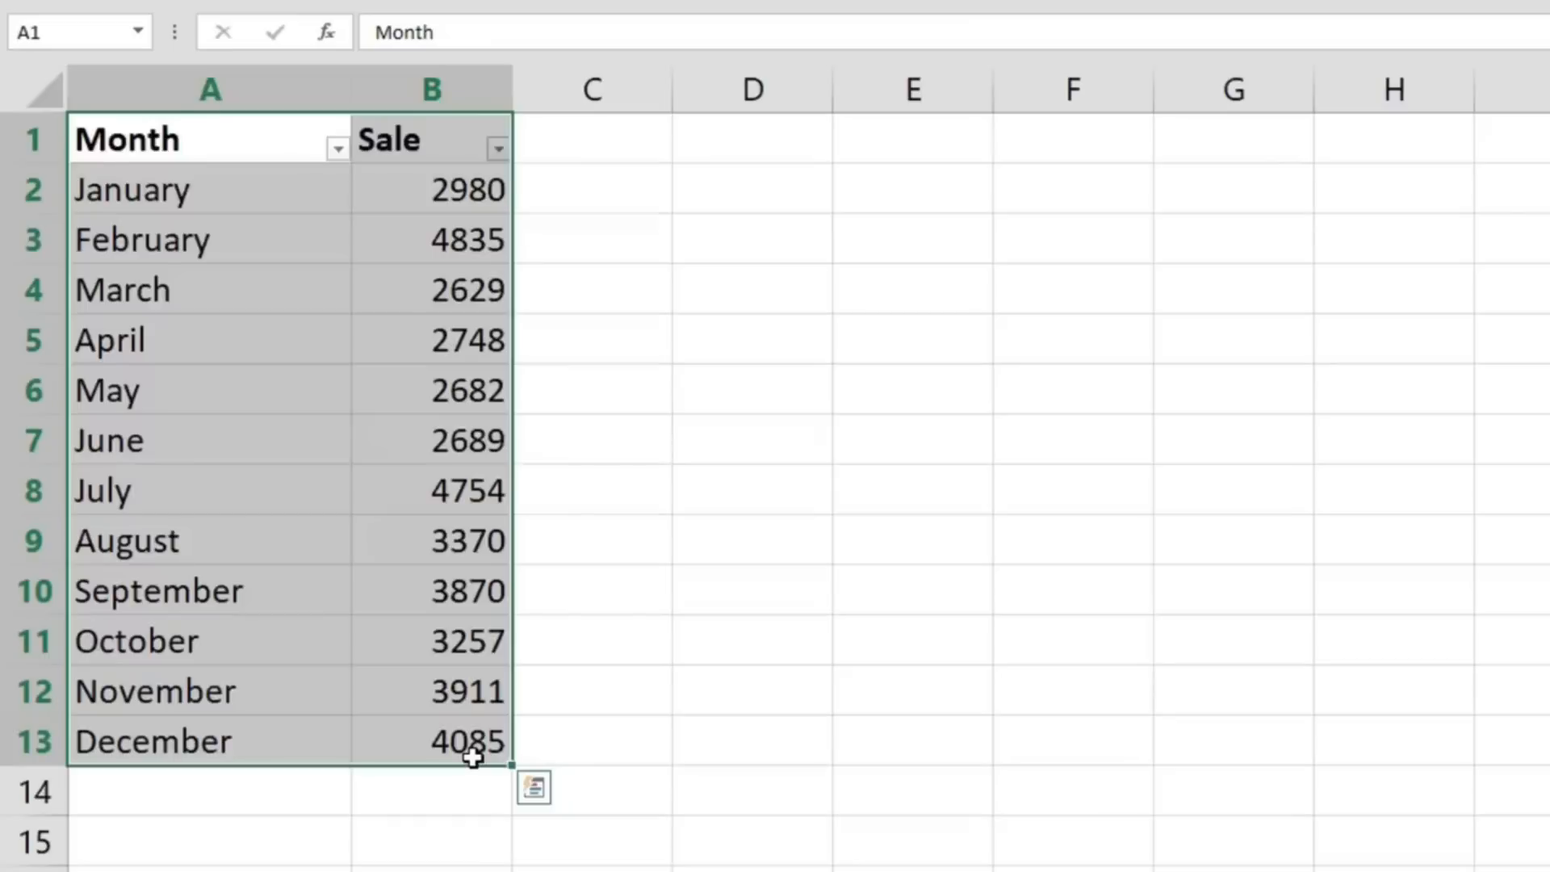
key("ctrl+shift+l")
left_click(931, 726)
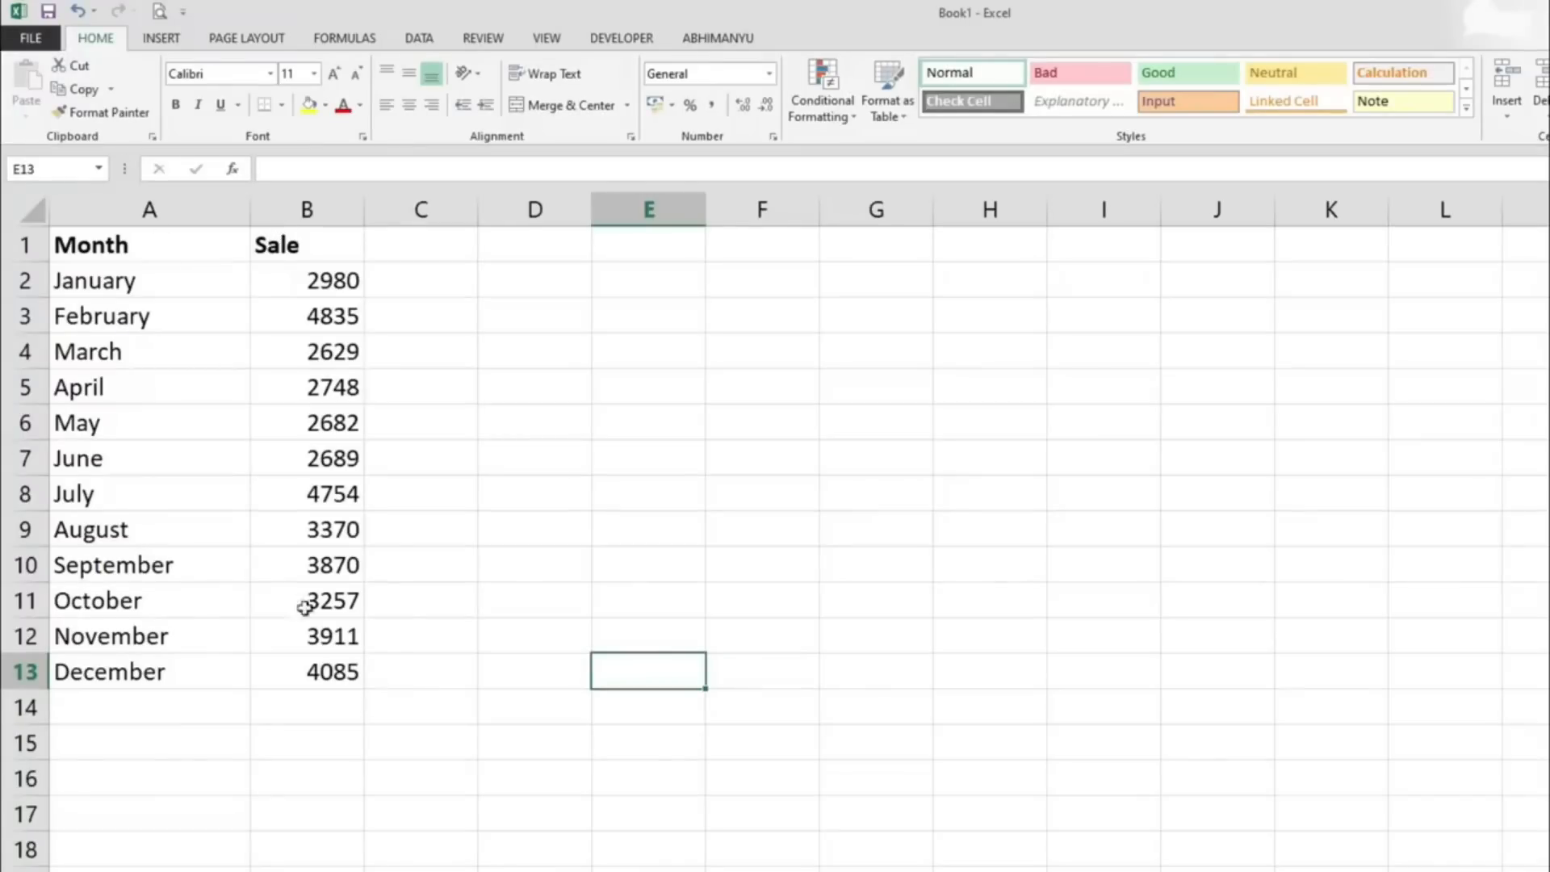
- Insert a default column chart from A1:B13 and place it right beside the data
left_click_drag(89, 246, 339, 672)
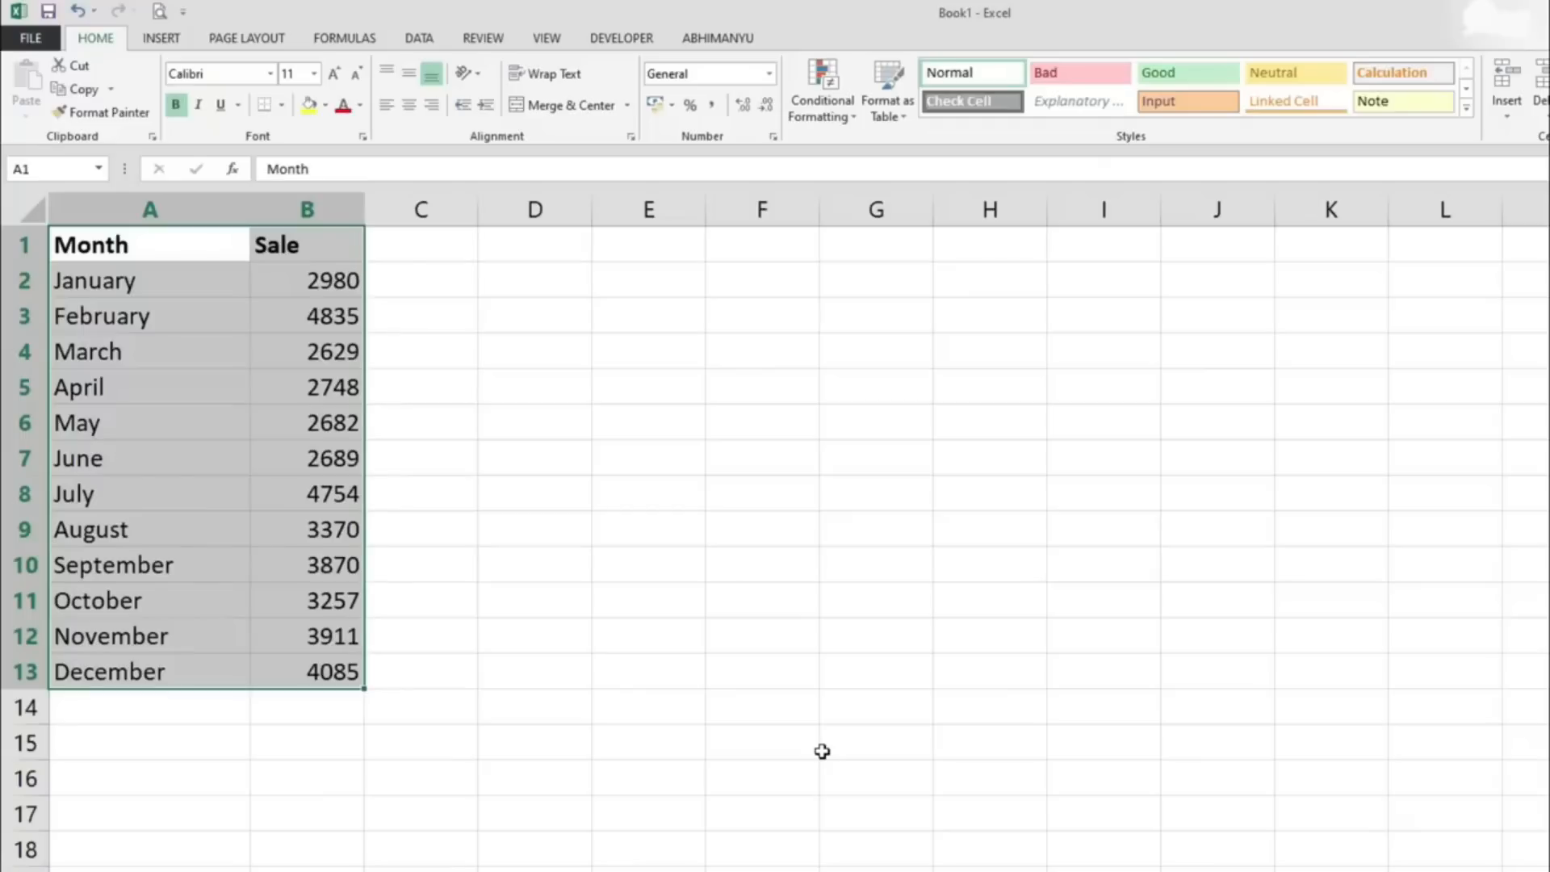
key("alt+F1")
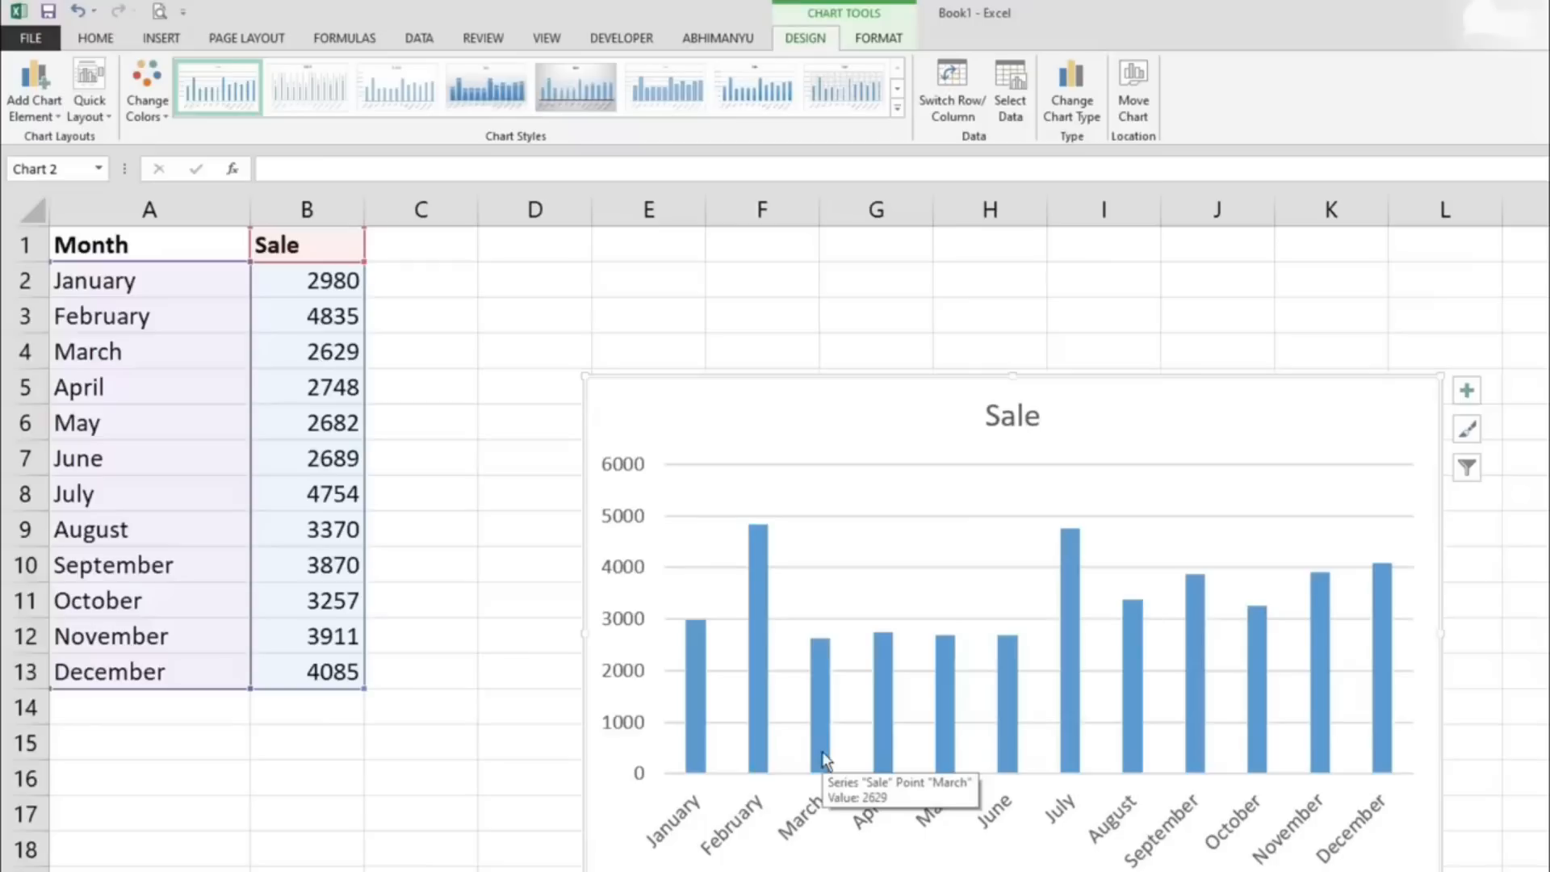
left_click_drag(1159, 376, 973, 267)
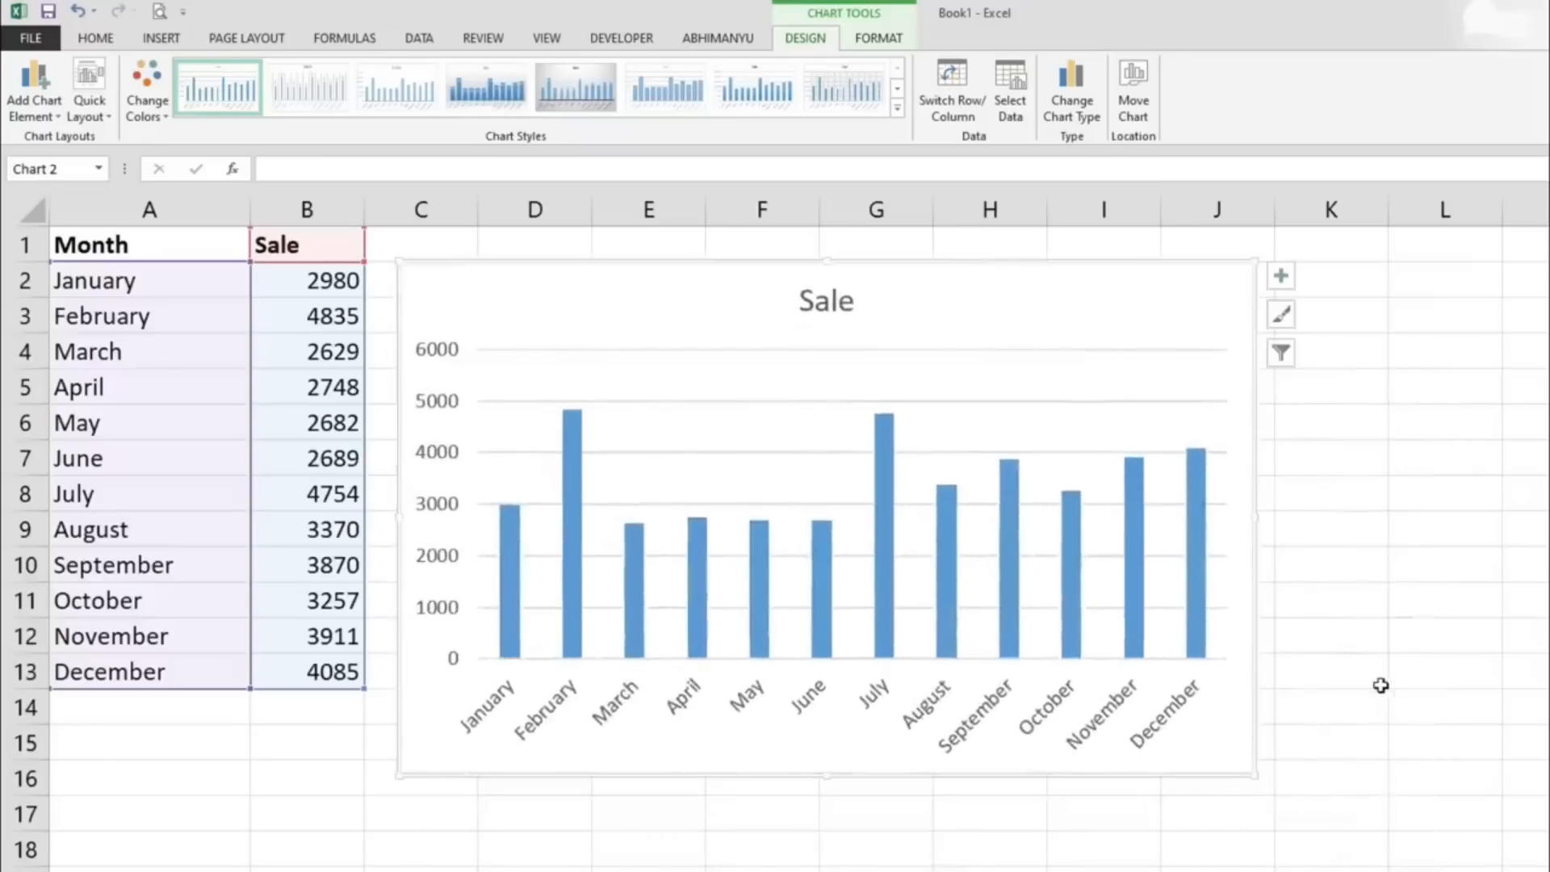
- Undo the chart's move and insertion, and deselect the data range
key("ctrl+z")
key("ctrl+z")
key("ctrl+z")
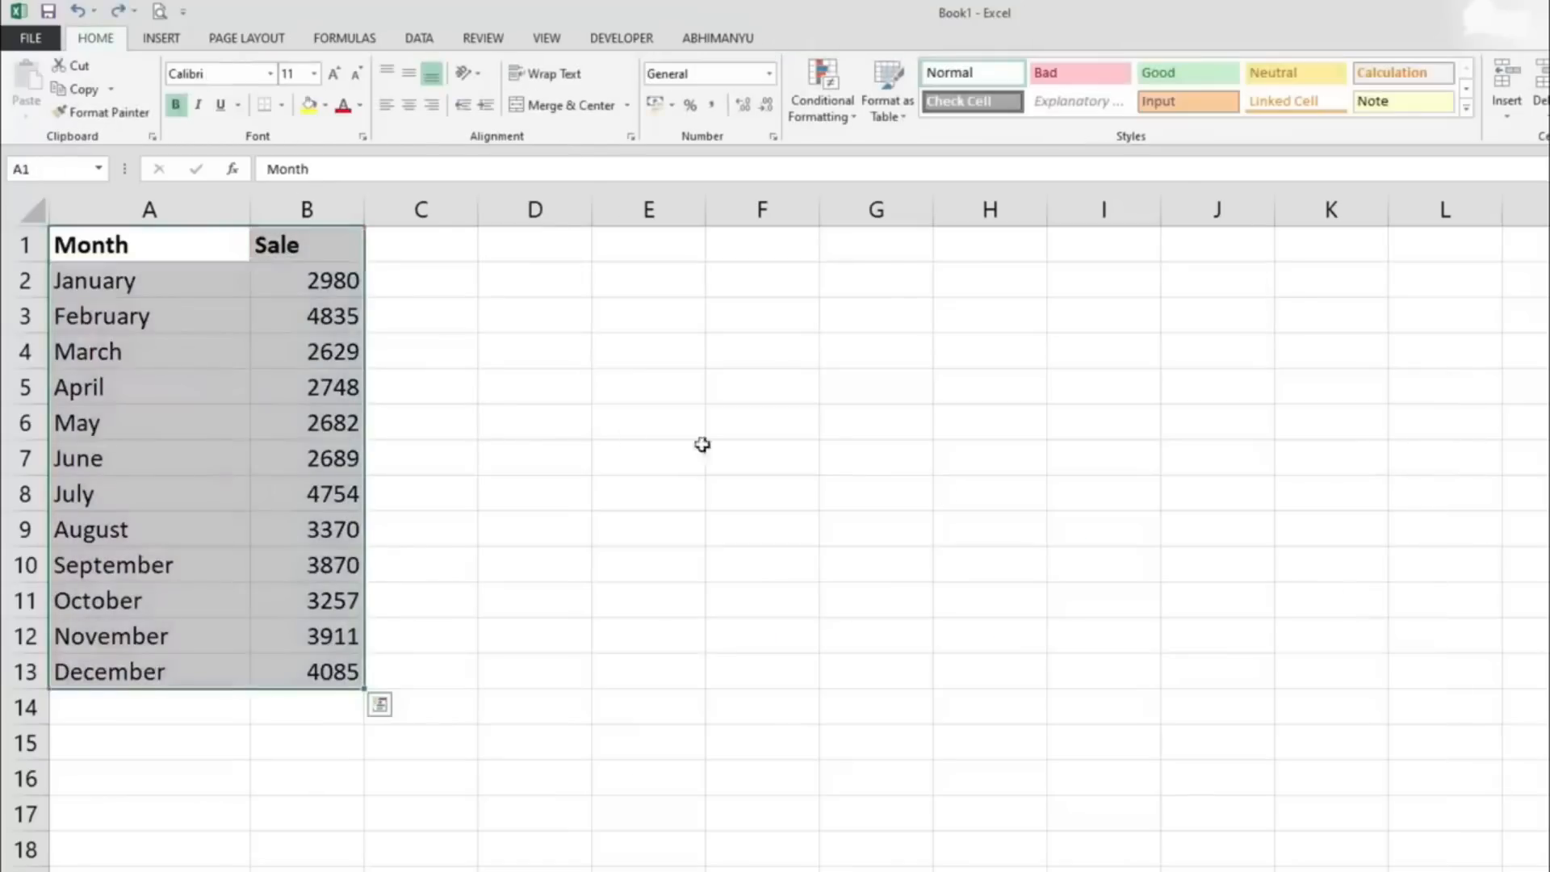
left_click(561, 398)
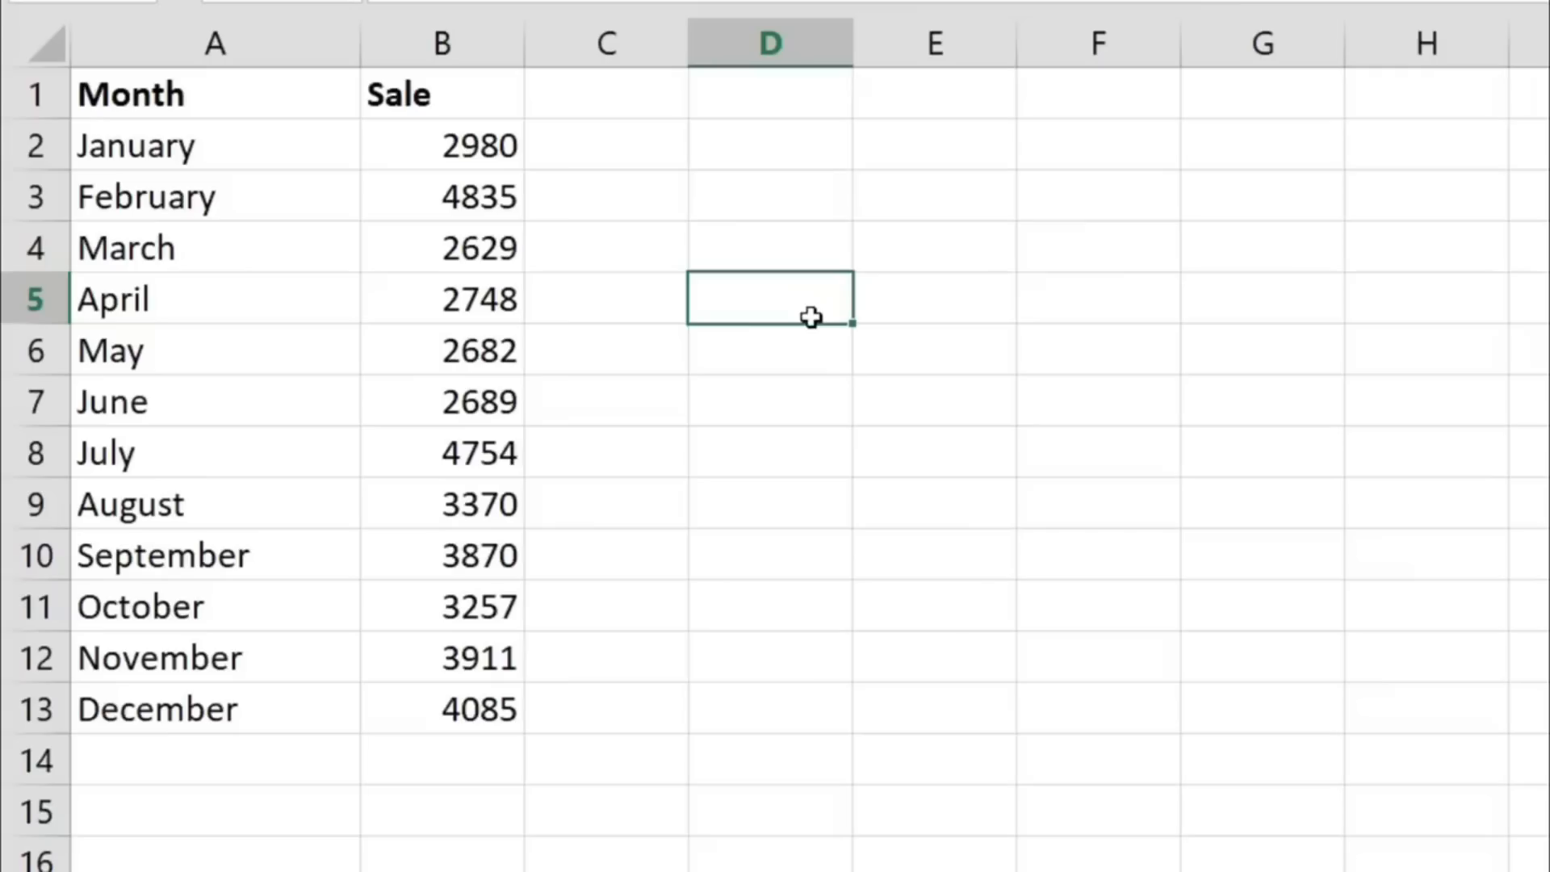
- Add an AutoSum total of the sales in B2:B13 to cell B14
left_click(325, 709)
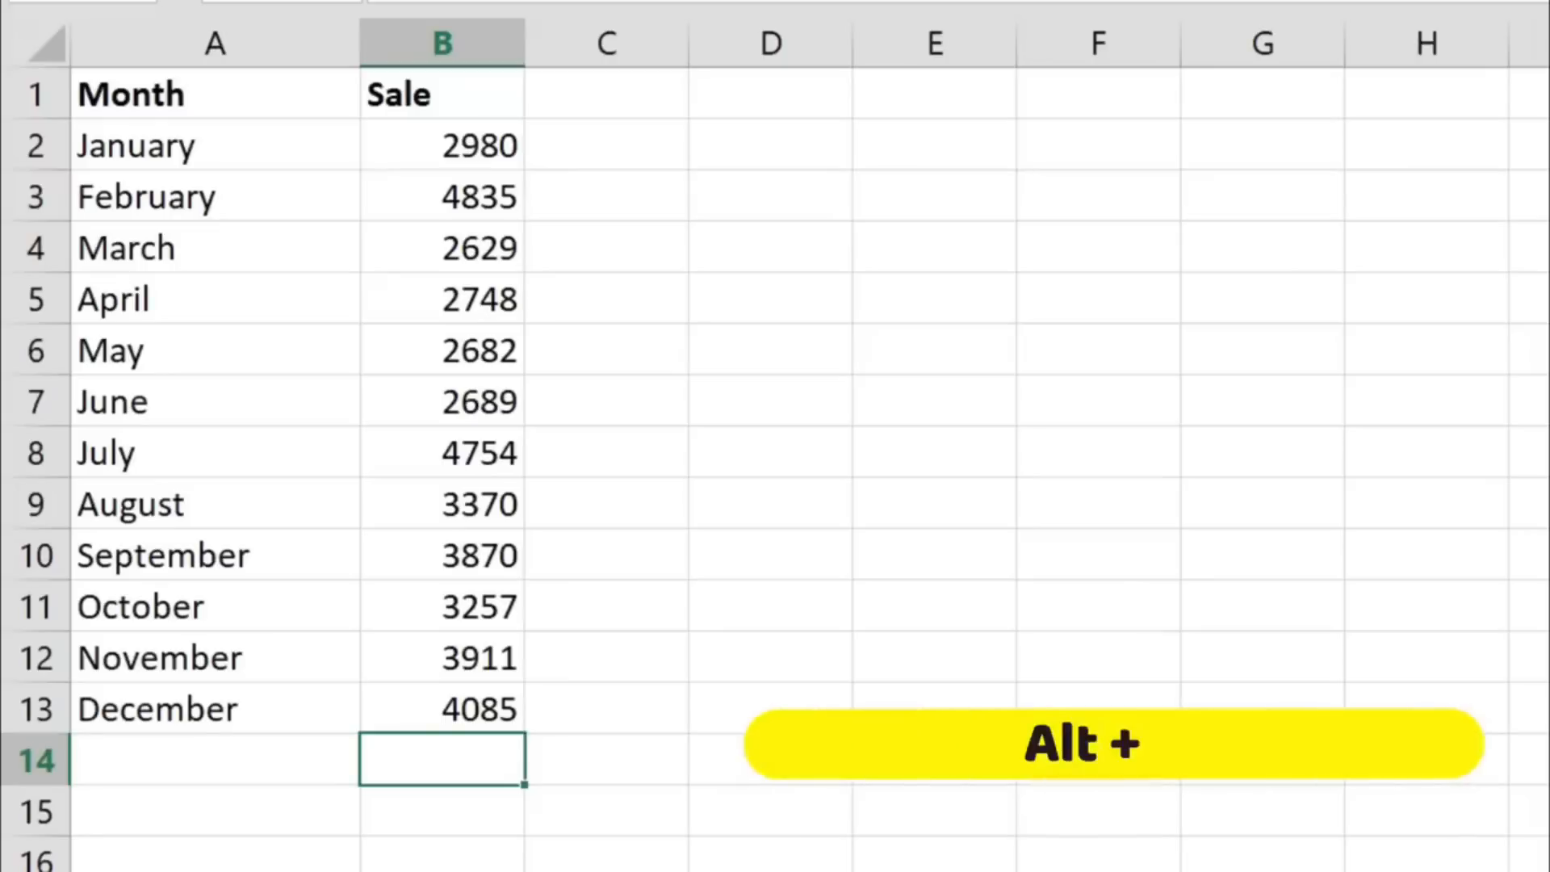
key("alt+equal")
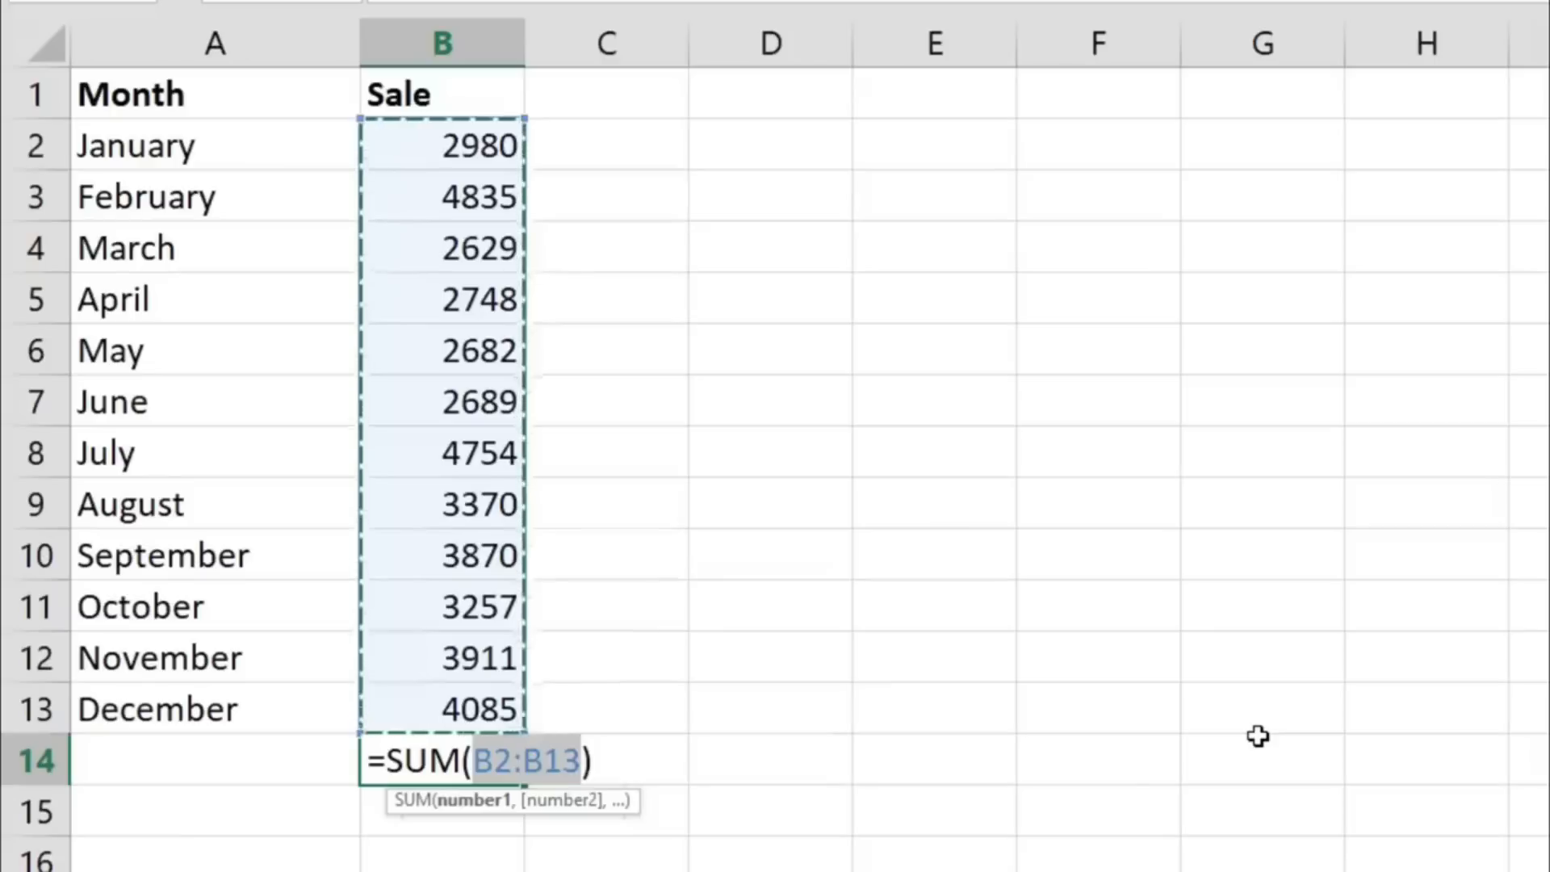
key("Return")
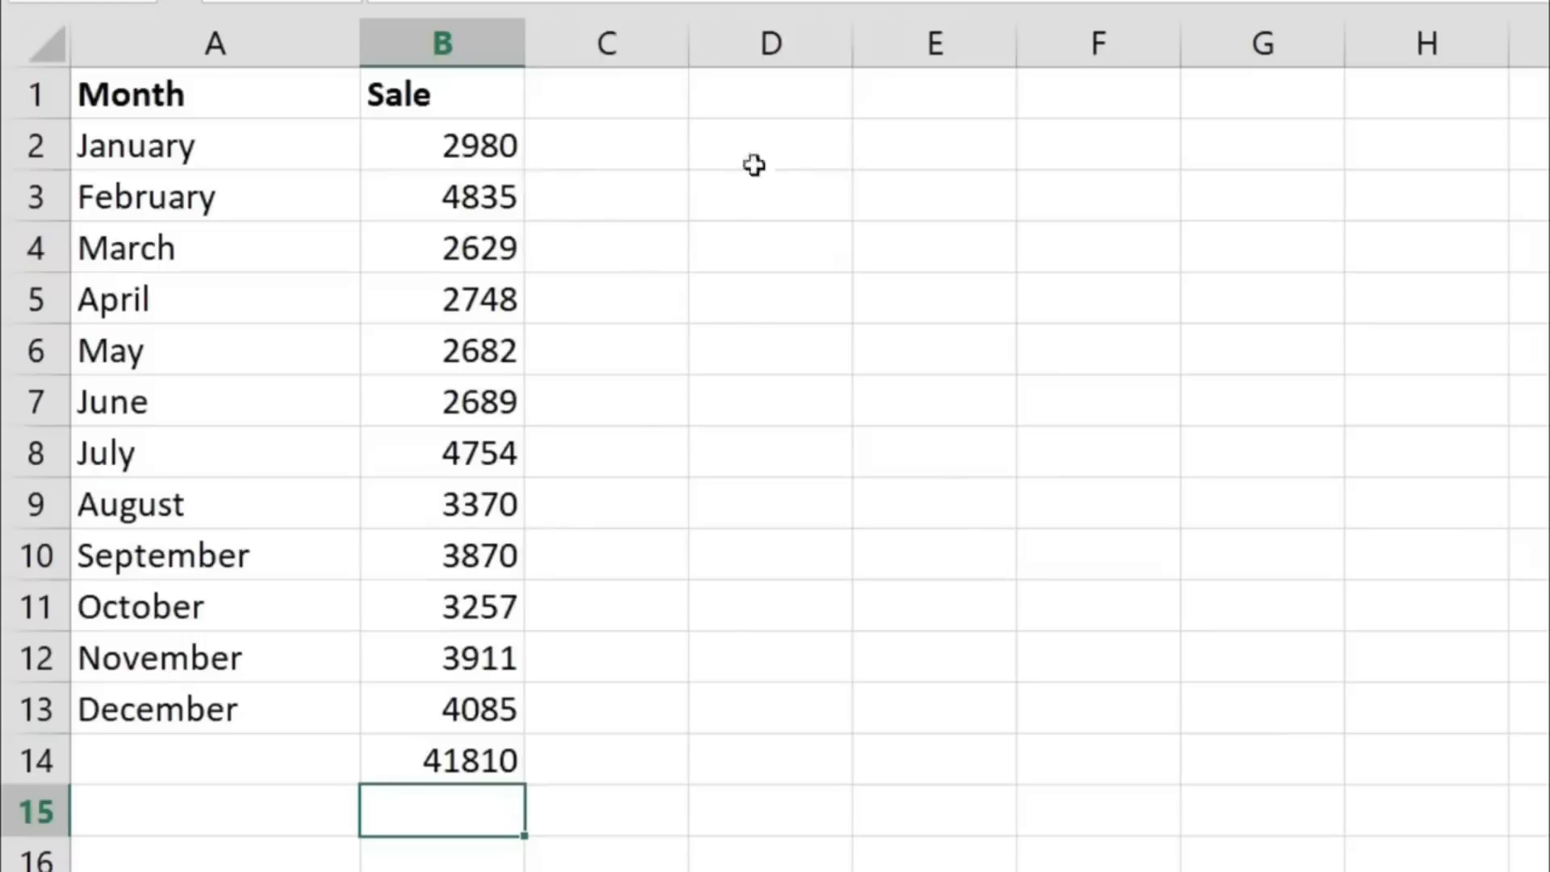
- Enter 200 in C2 and add an AutoSum of B2:C2 in cell D2
left_click(628, 144)
type("200")
key("Return")
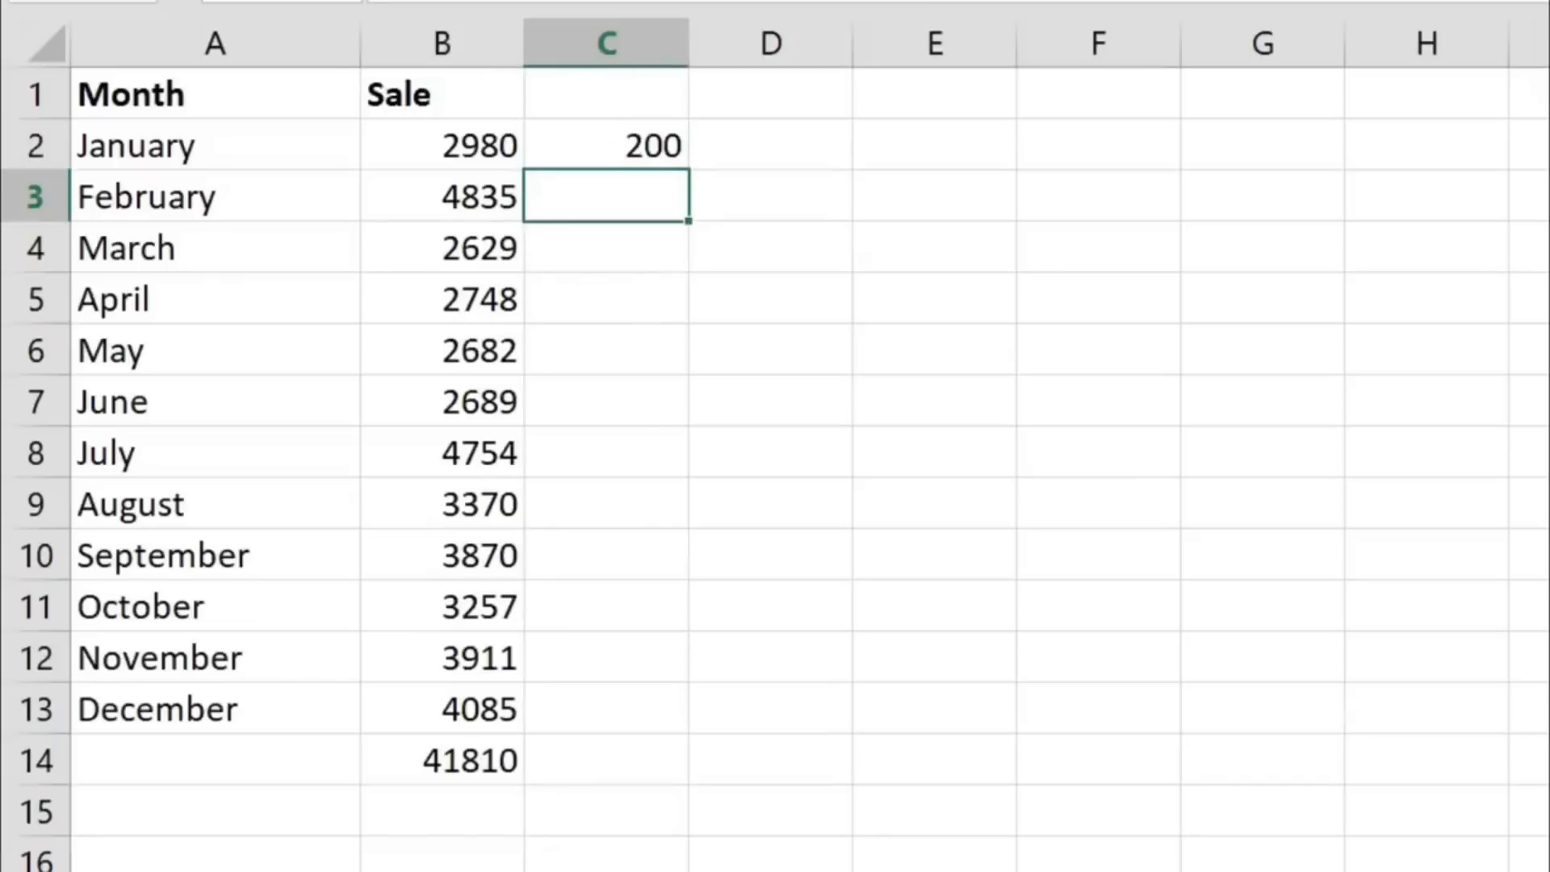
key("Up")
key("Right")
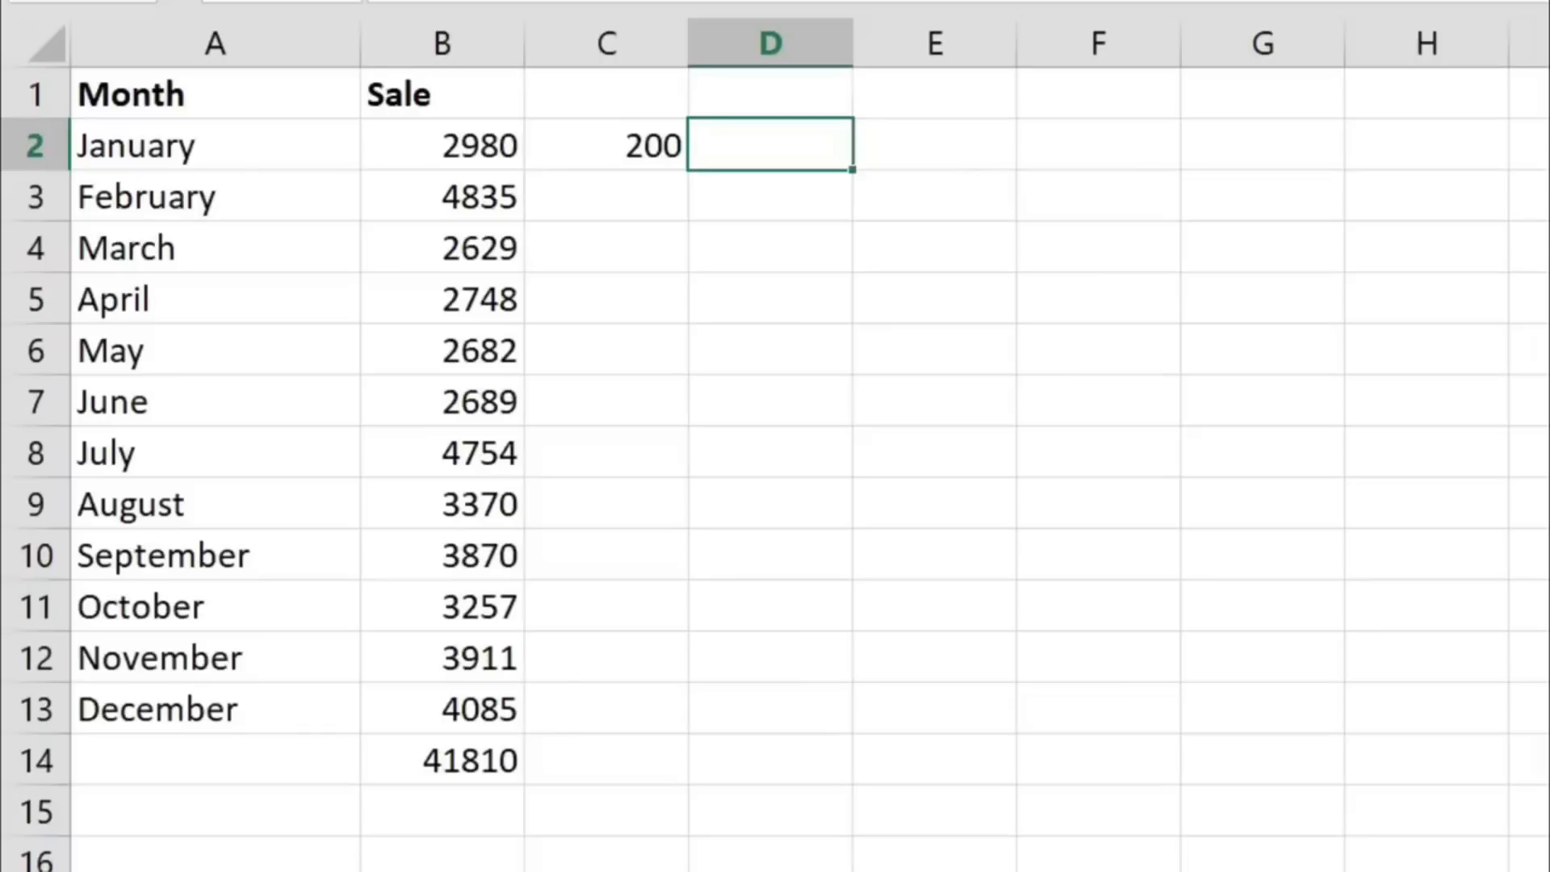
key("alt+equal")
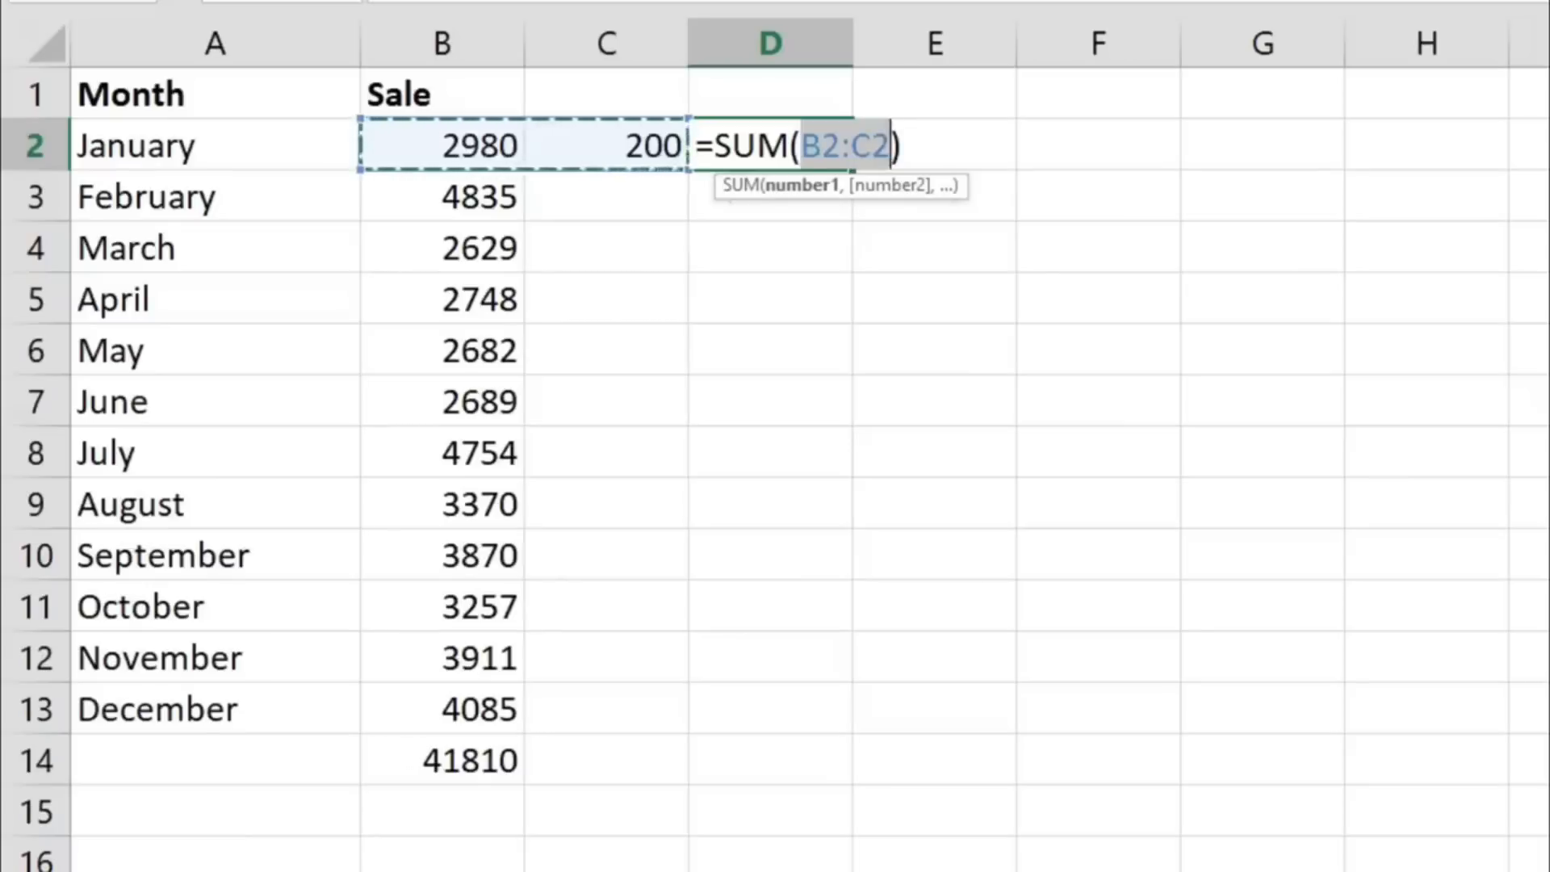
key("Return")
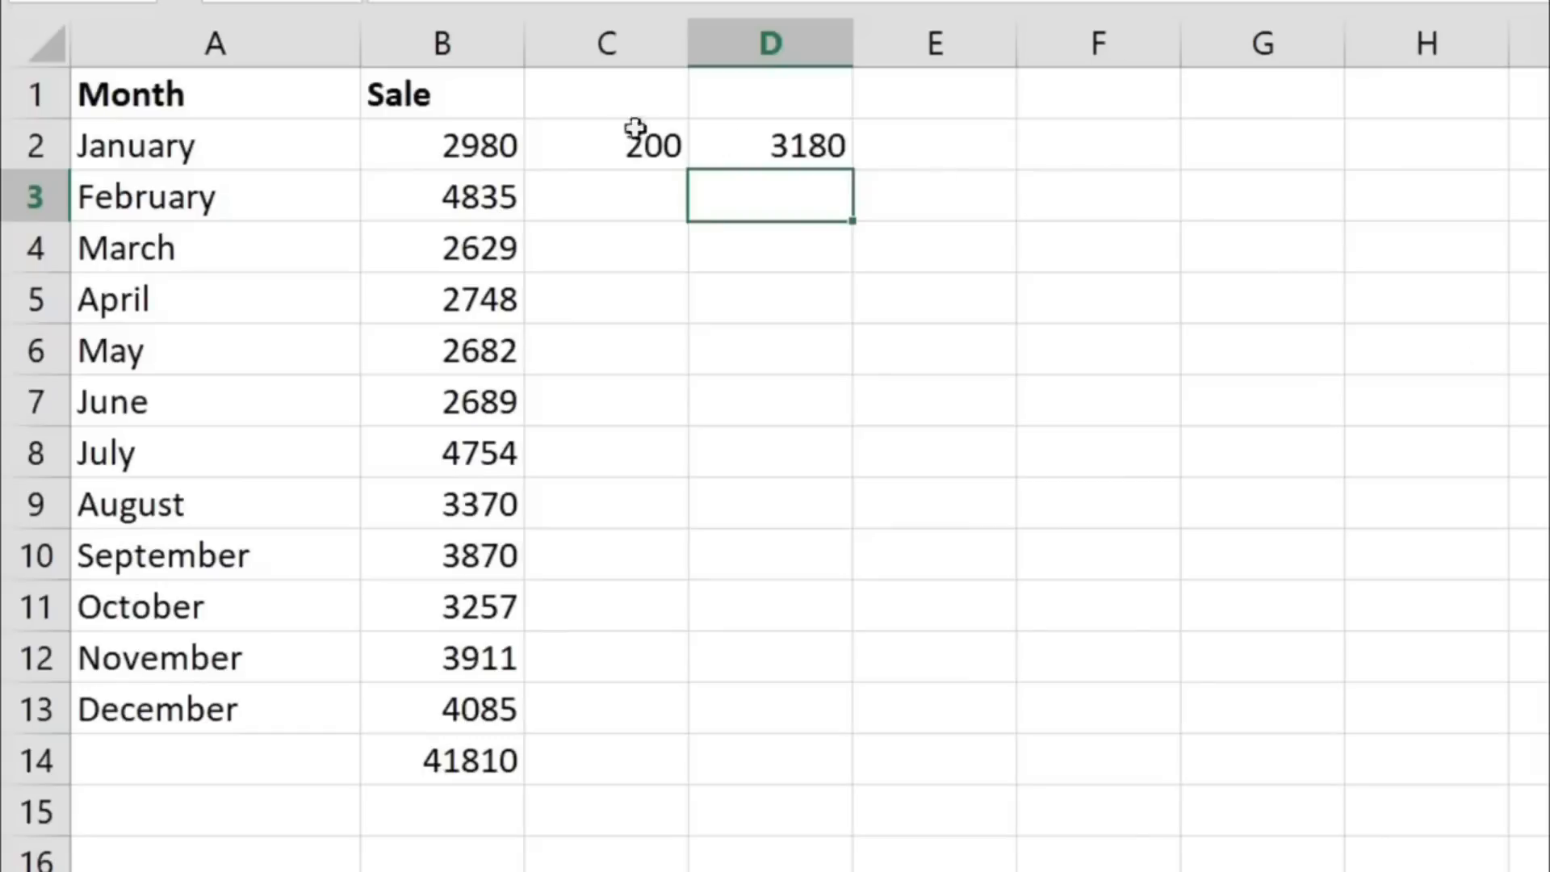
- Clear the trial value in C2, the row sum in D2 and the column total in B14
left_click_drag(595, 138, 1066, 294)
key("Delete")
left_click(511, 750)
key("Delete")
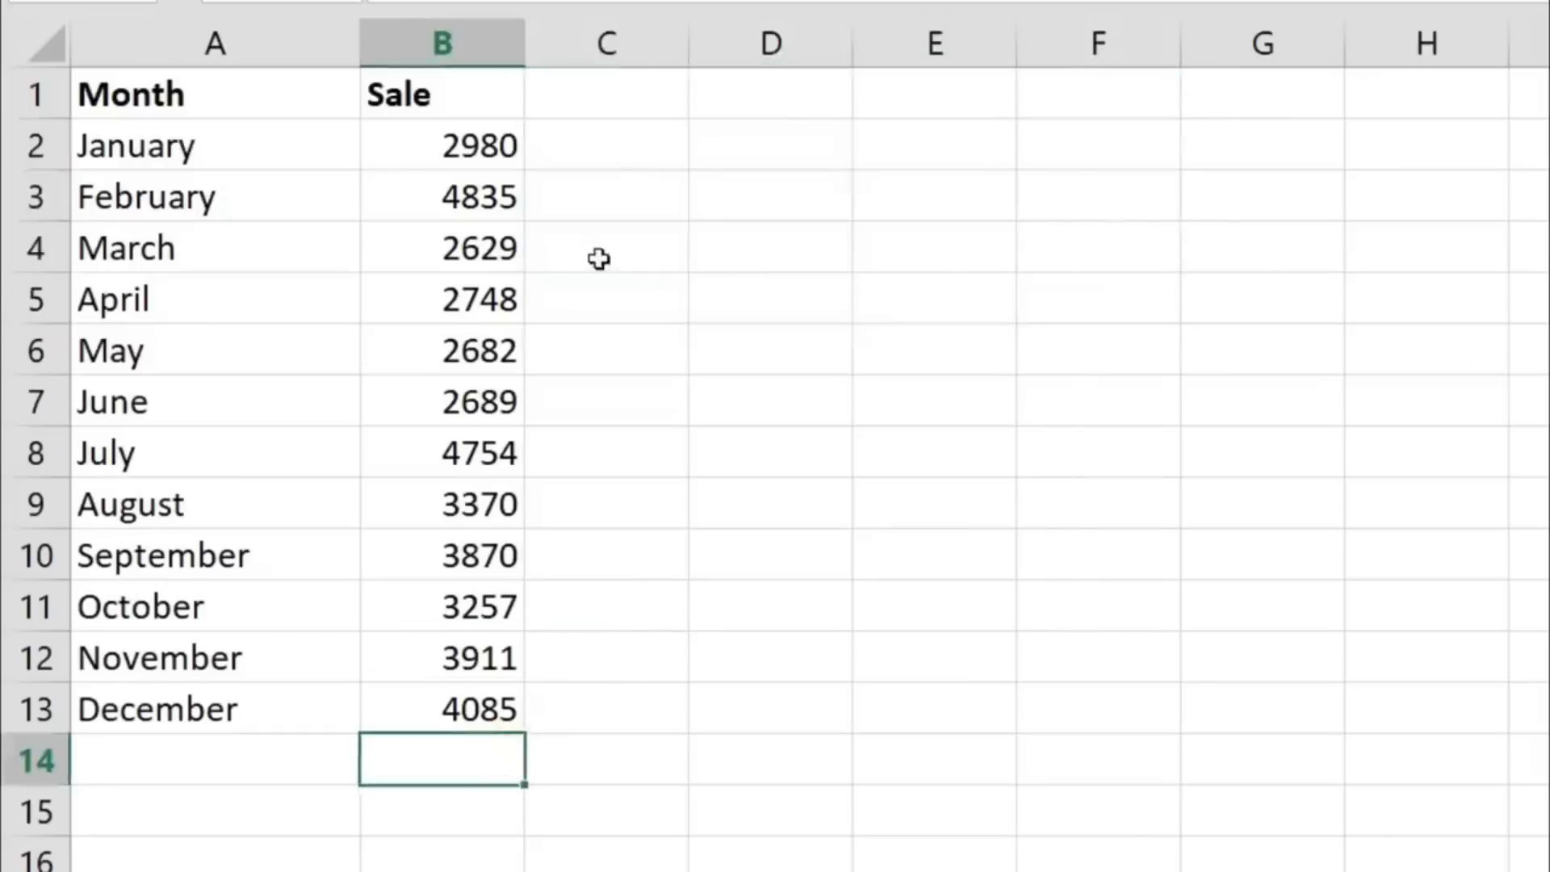
left_click(597, 256)
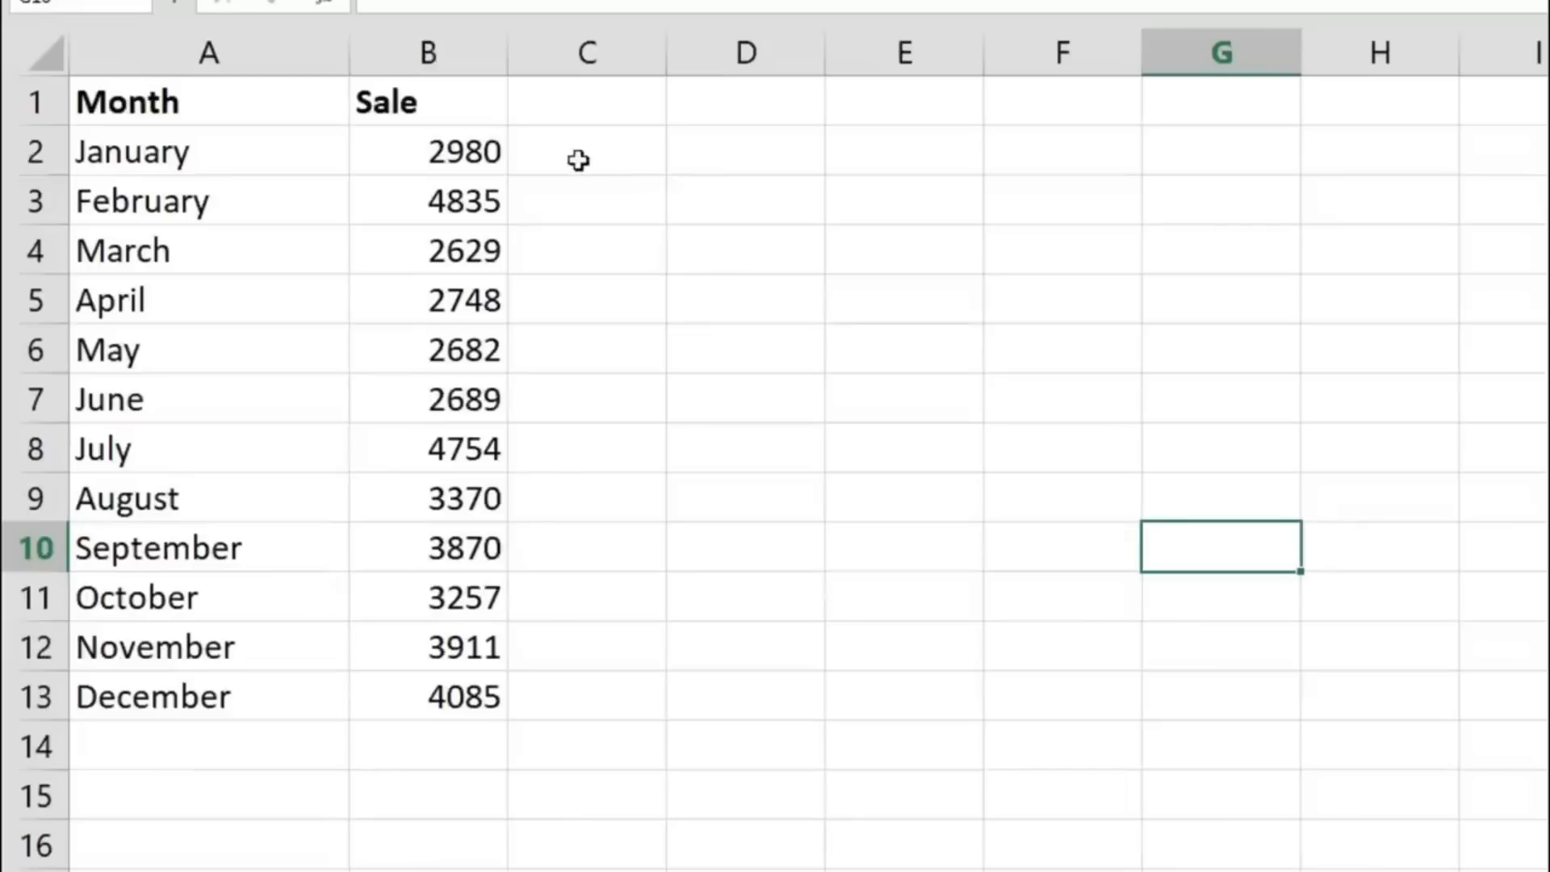
- Open the Format Cells dialog for B2:B13 and examine number categories such as Number, Accounting, Percentage, Custom, Time and Currency
left_click_drag(472, 145, 440, 696)
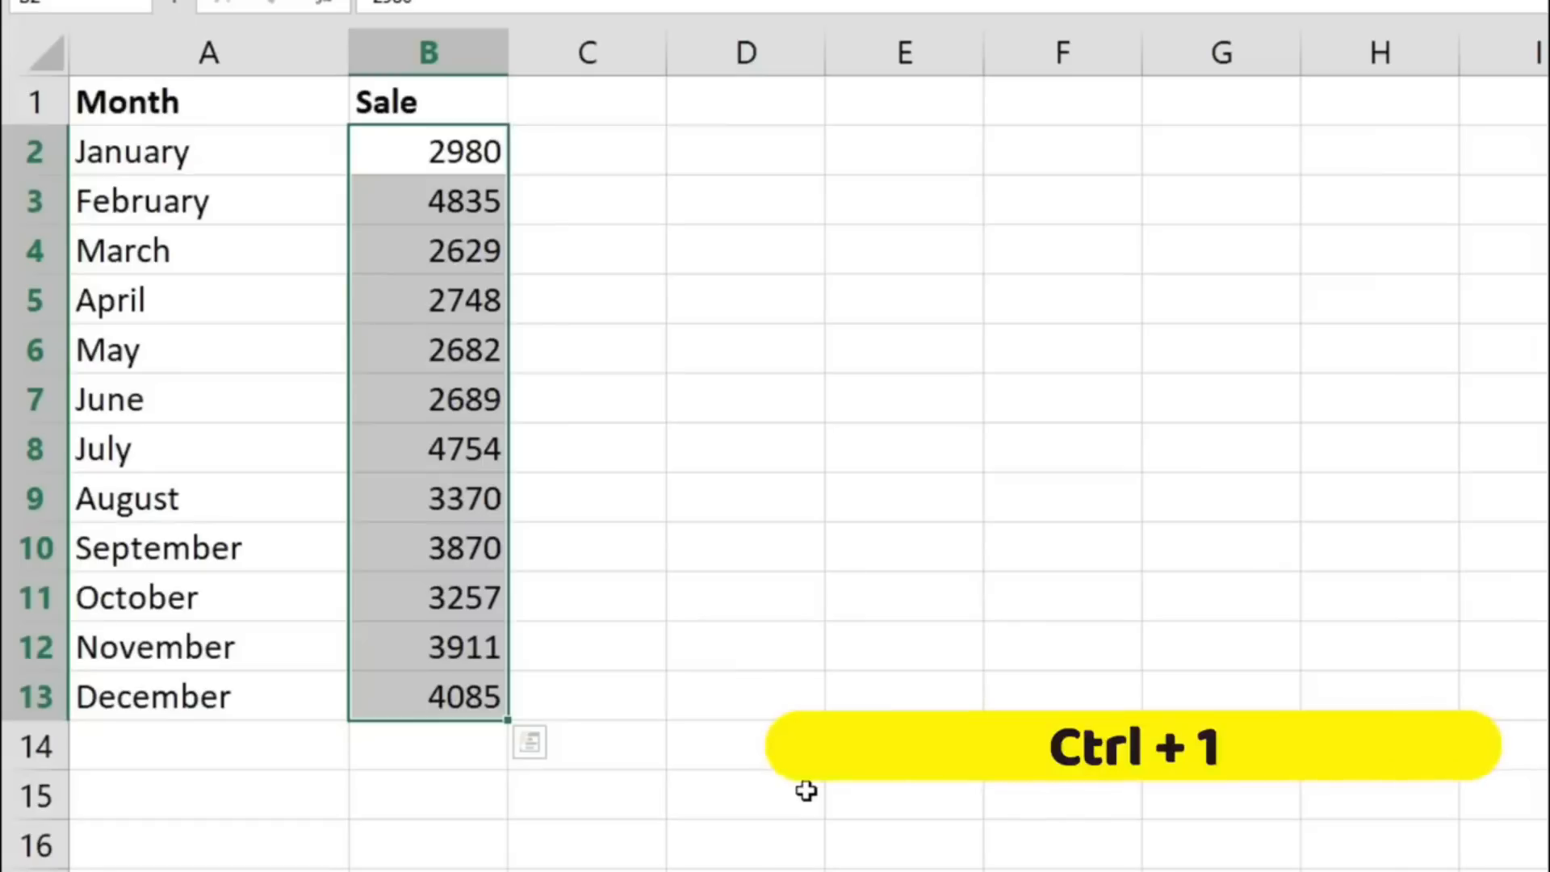
key("ctrl+1")
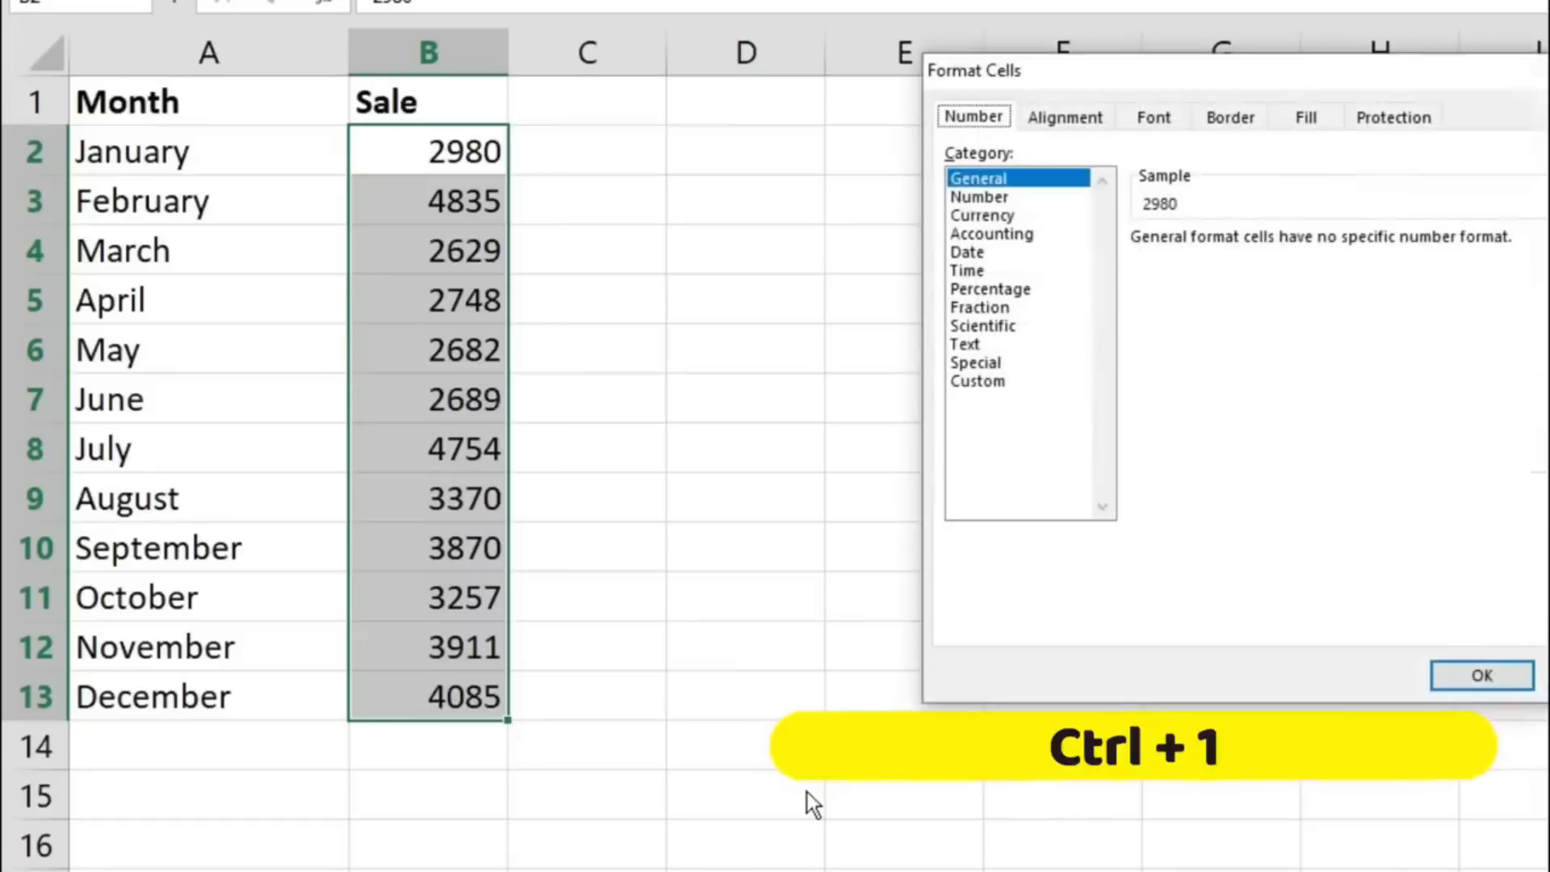
left_click_drag(1211, 72, 787, 154)
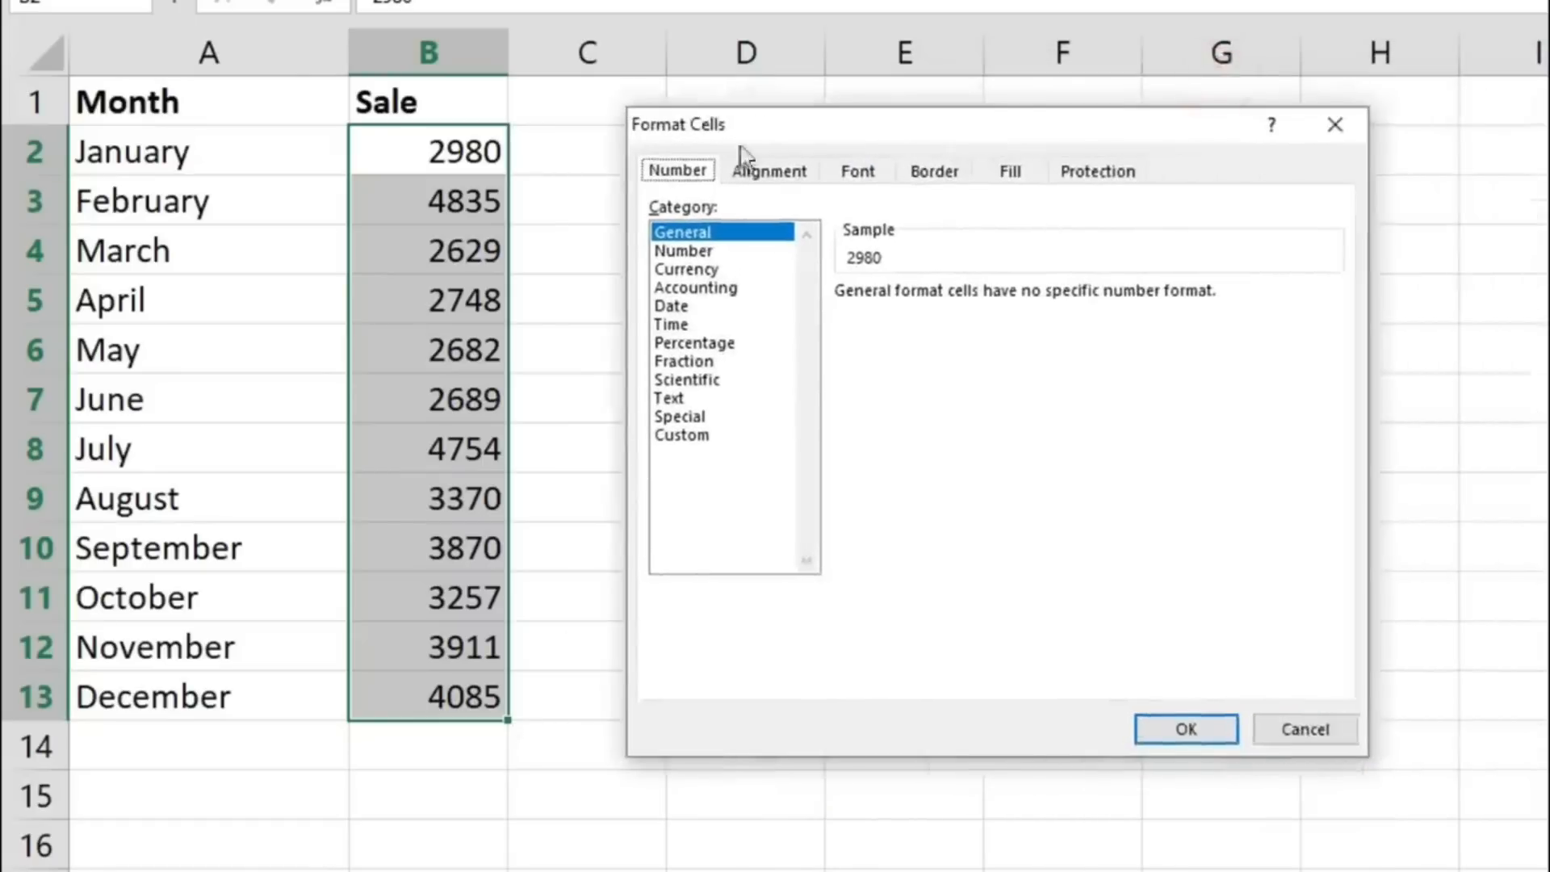
left_click(726, 252)
left_click(724, 289)
left_click(719, 343)
left_click(709, 436)
left_click(709, 324)
left_click(709, 234)
left_click(715, 269)
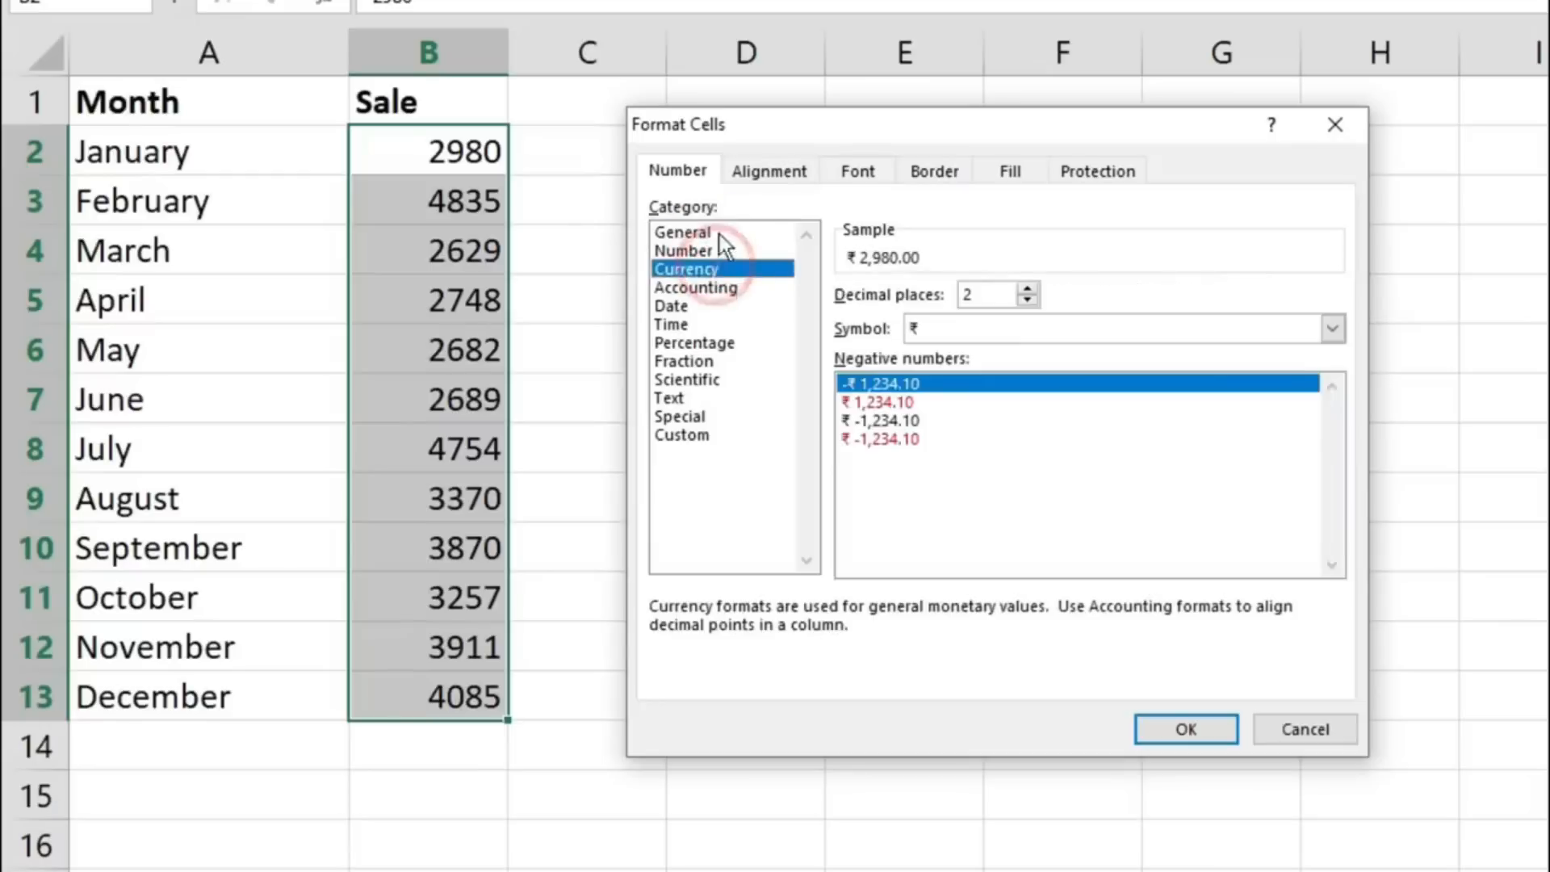
left_click(714, 233)
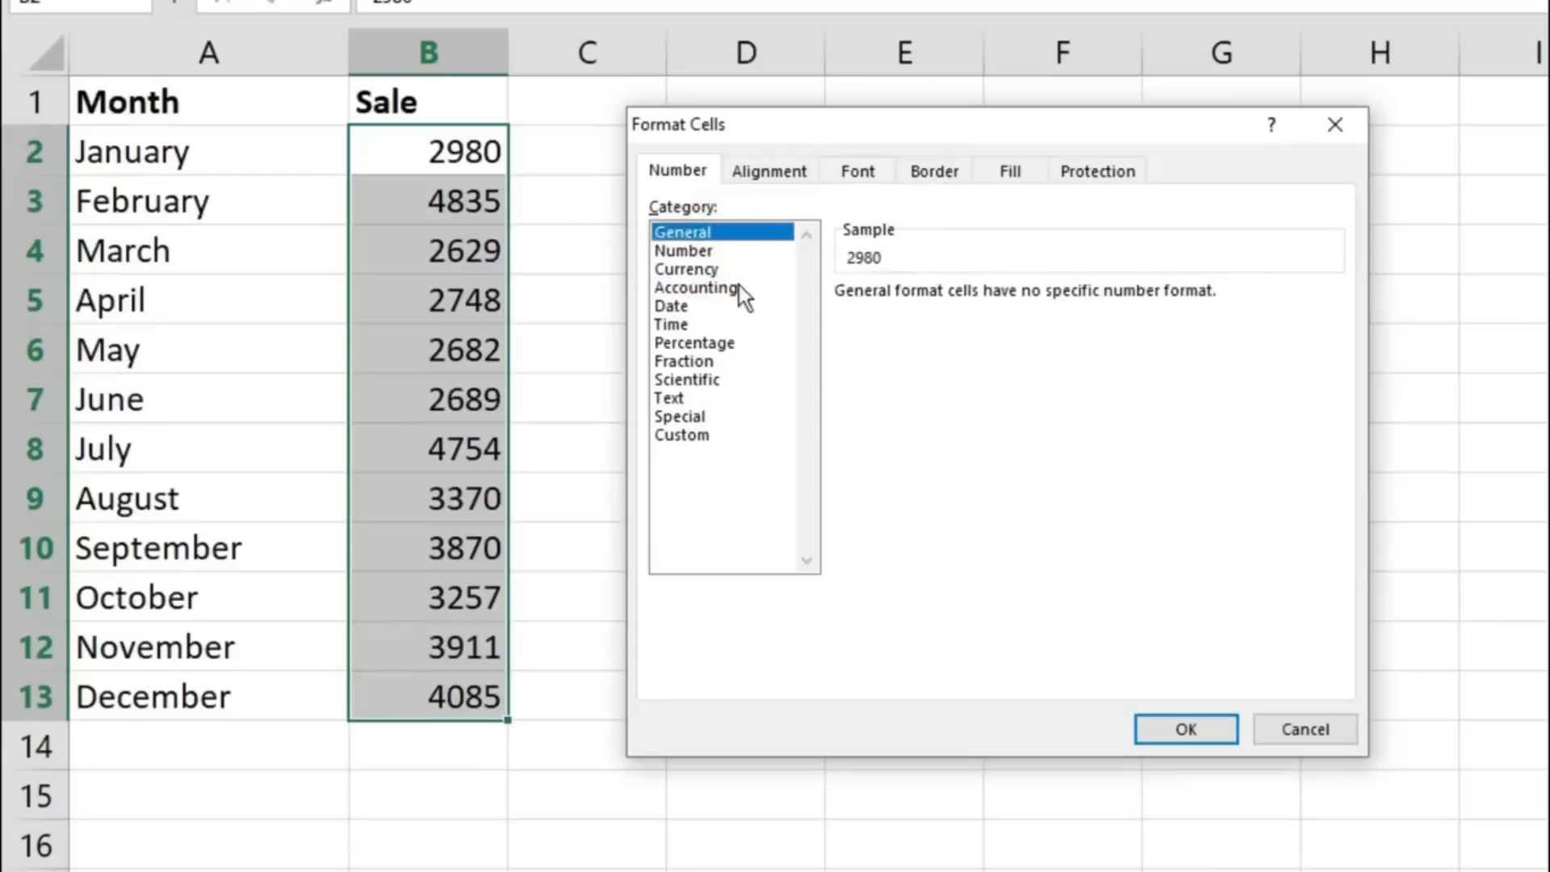
- Apply the Currency format with the ₹ symbol and 2 decimal places to B2:B13
left_click(740, 271)
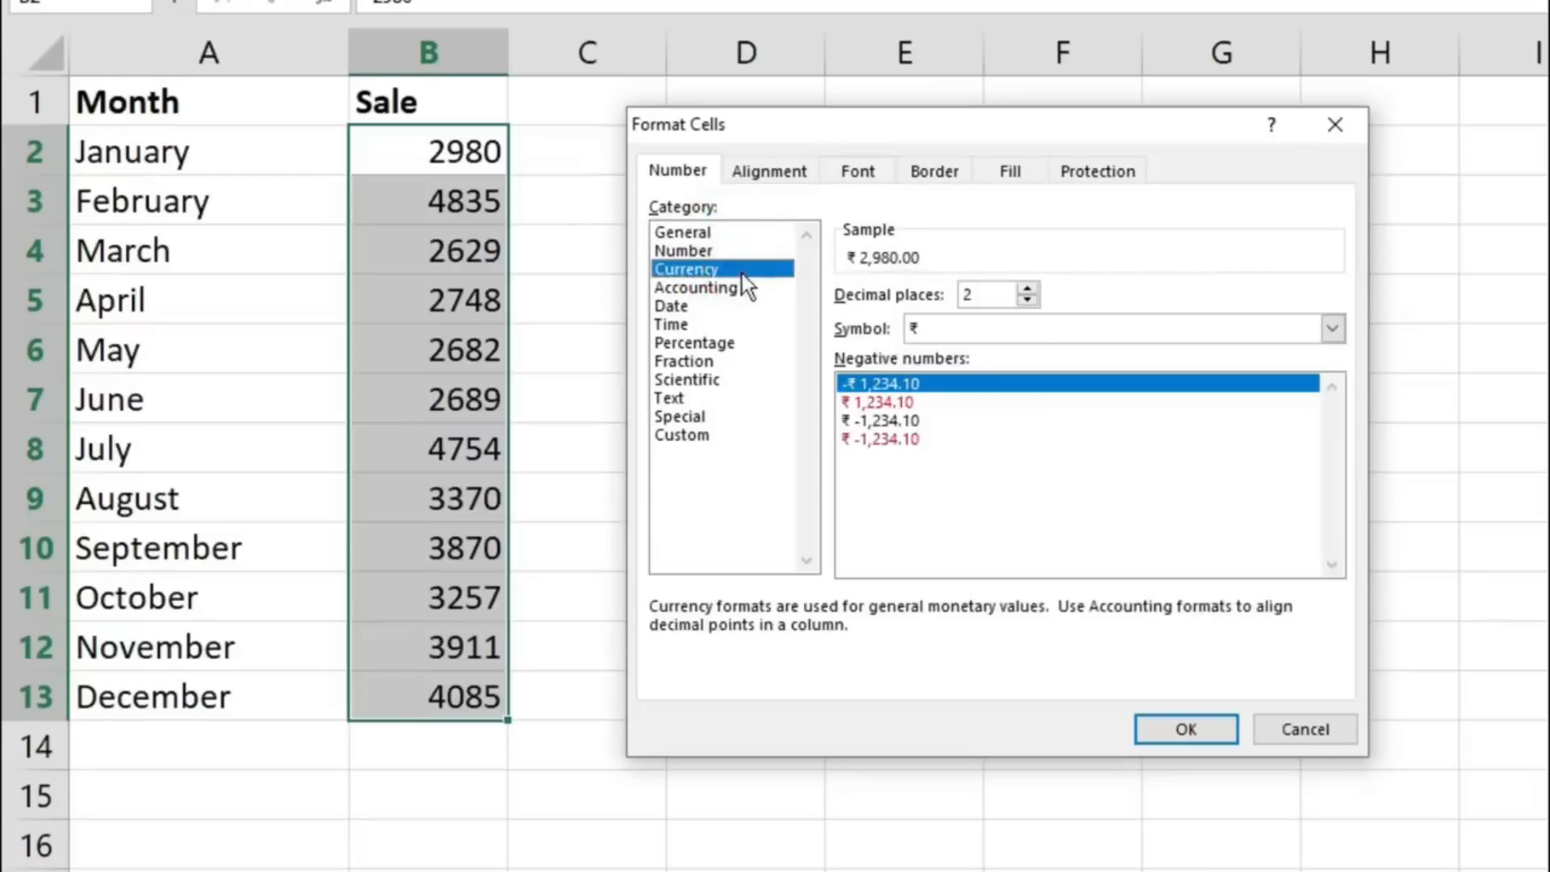
left_click(1184, 729)
left_click(792, 443)
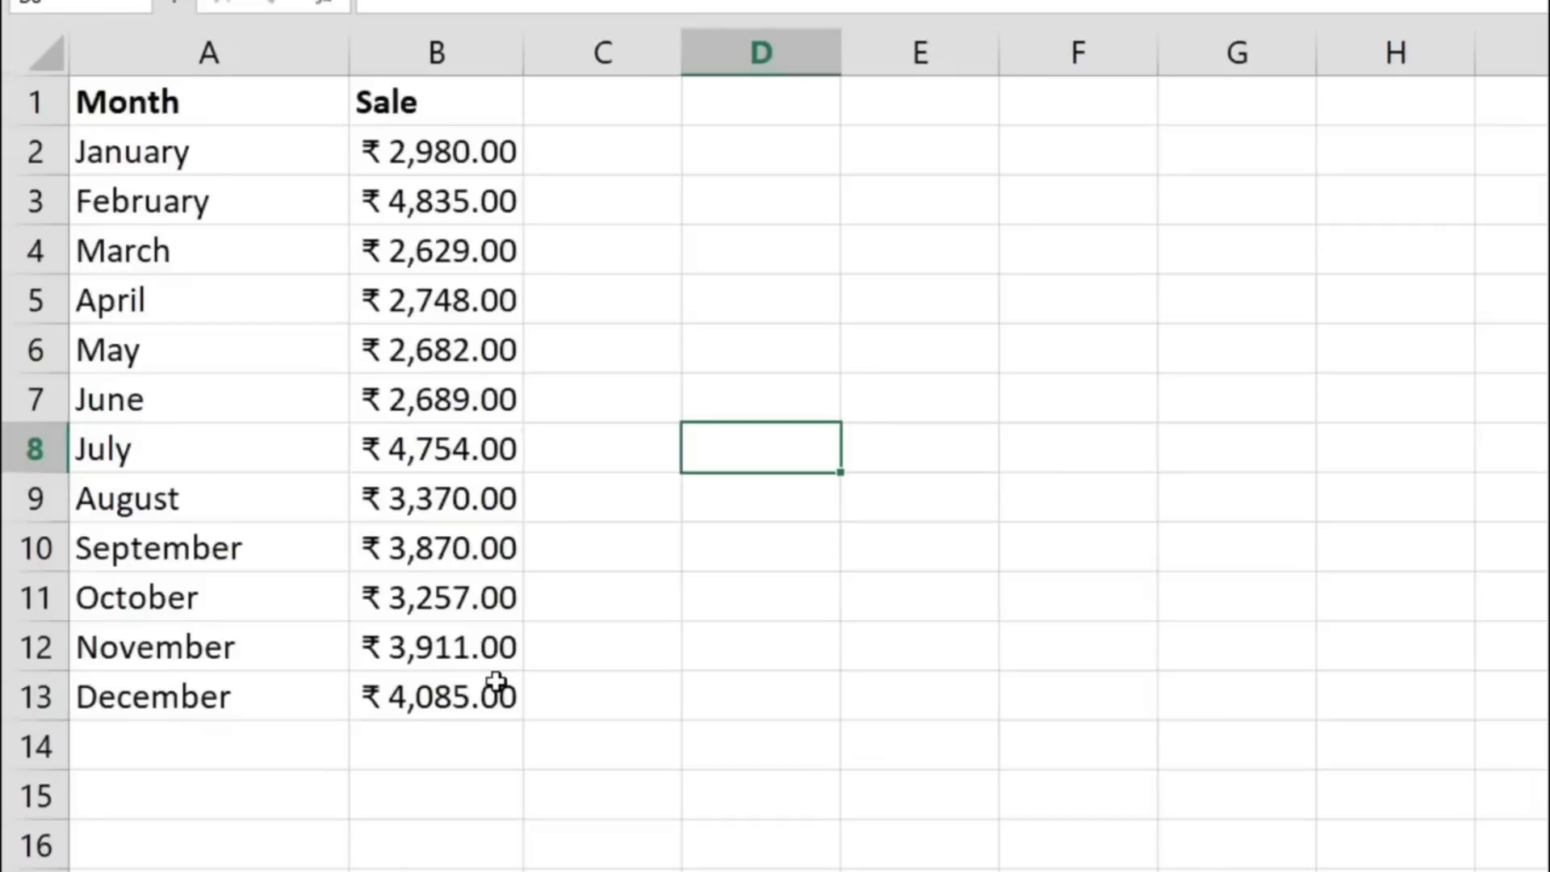
- Undo the currency formatting of the Sale values and deselect the range
key("ctrl+z")
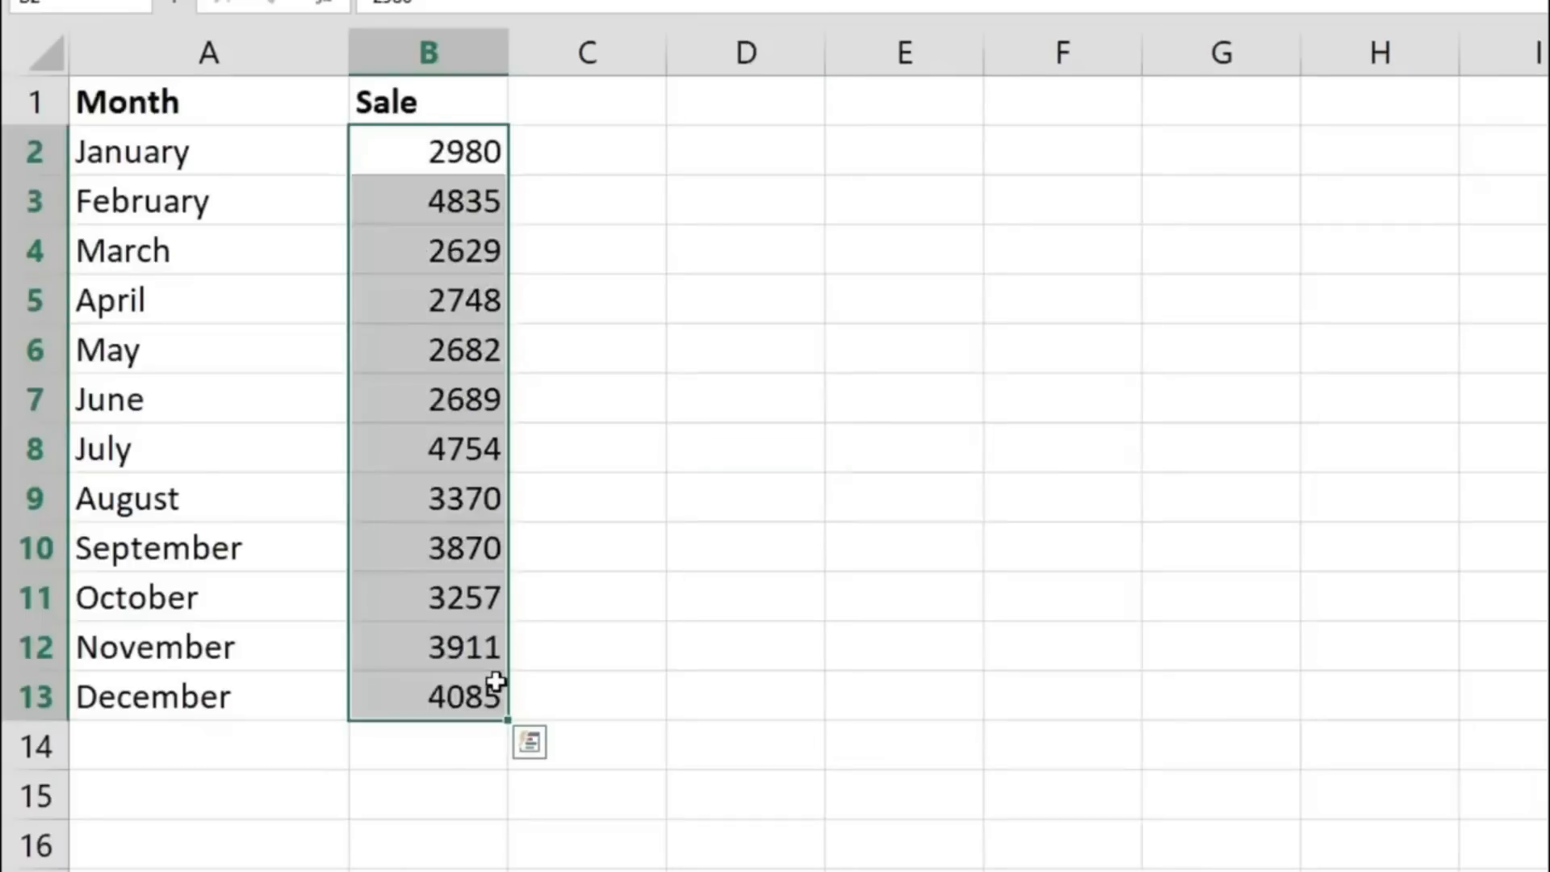
left_click(495, 683)
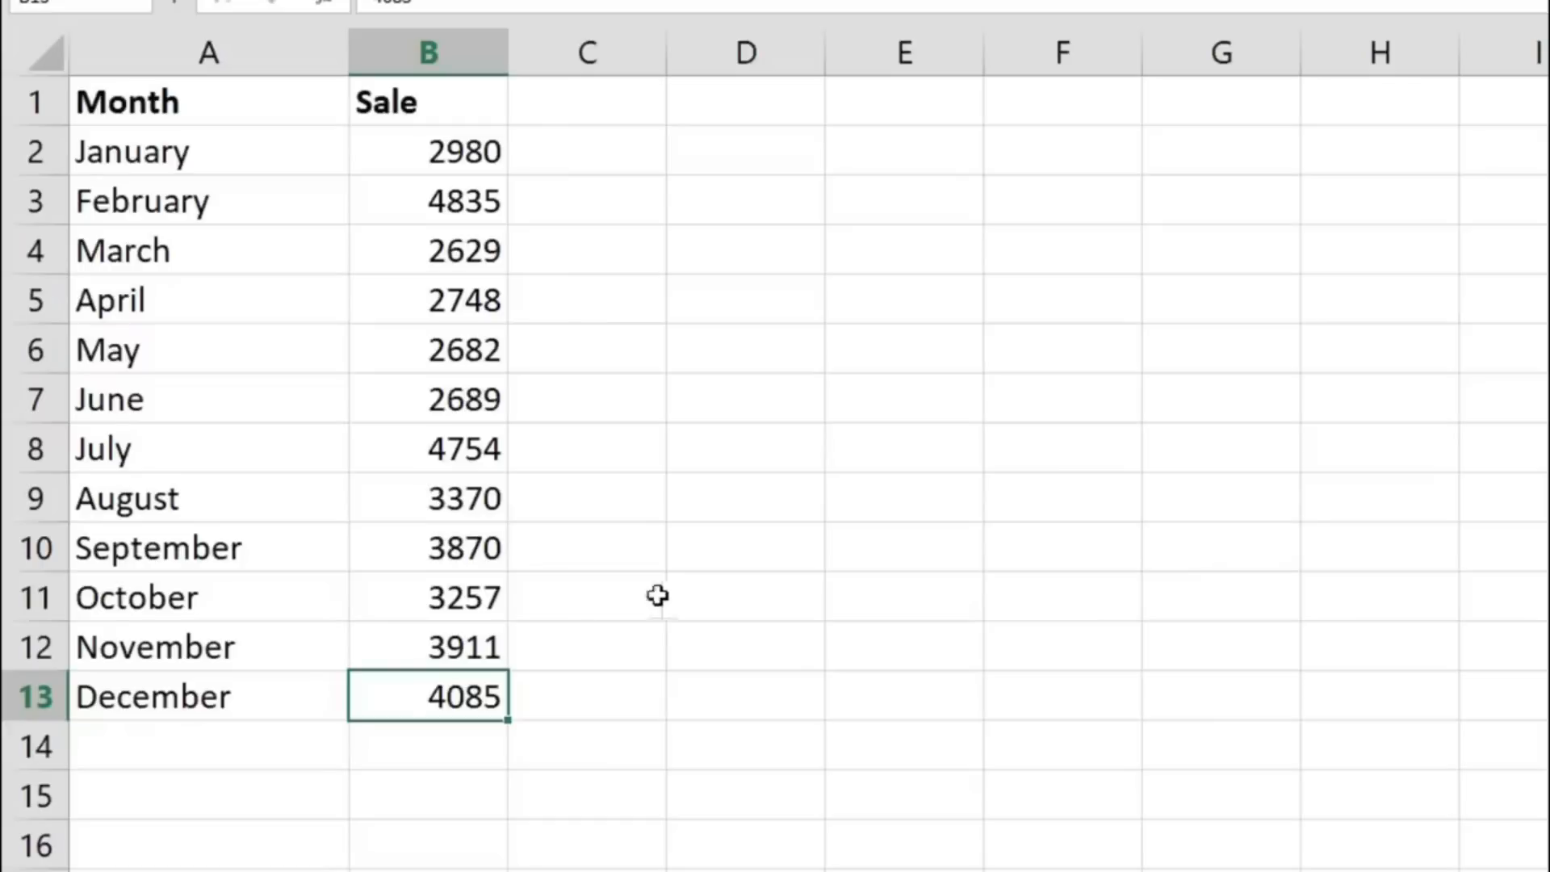
- Convert A1:B13 into a table, keeping the first row as headers
left_click_drag(170, 94, 467, 713)
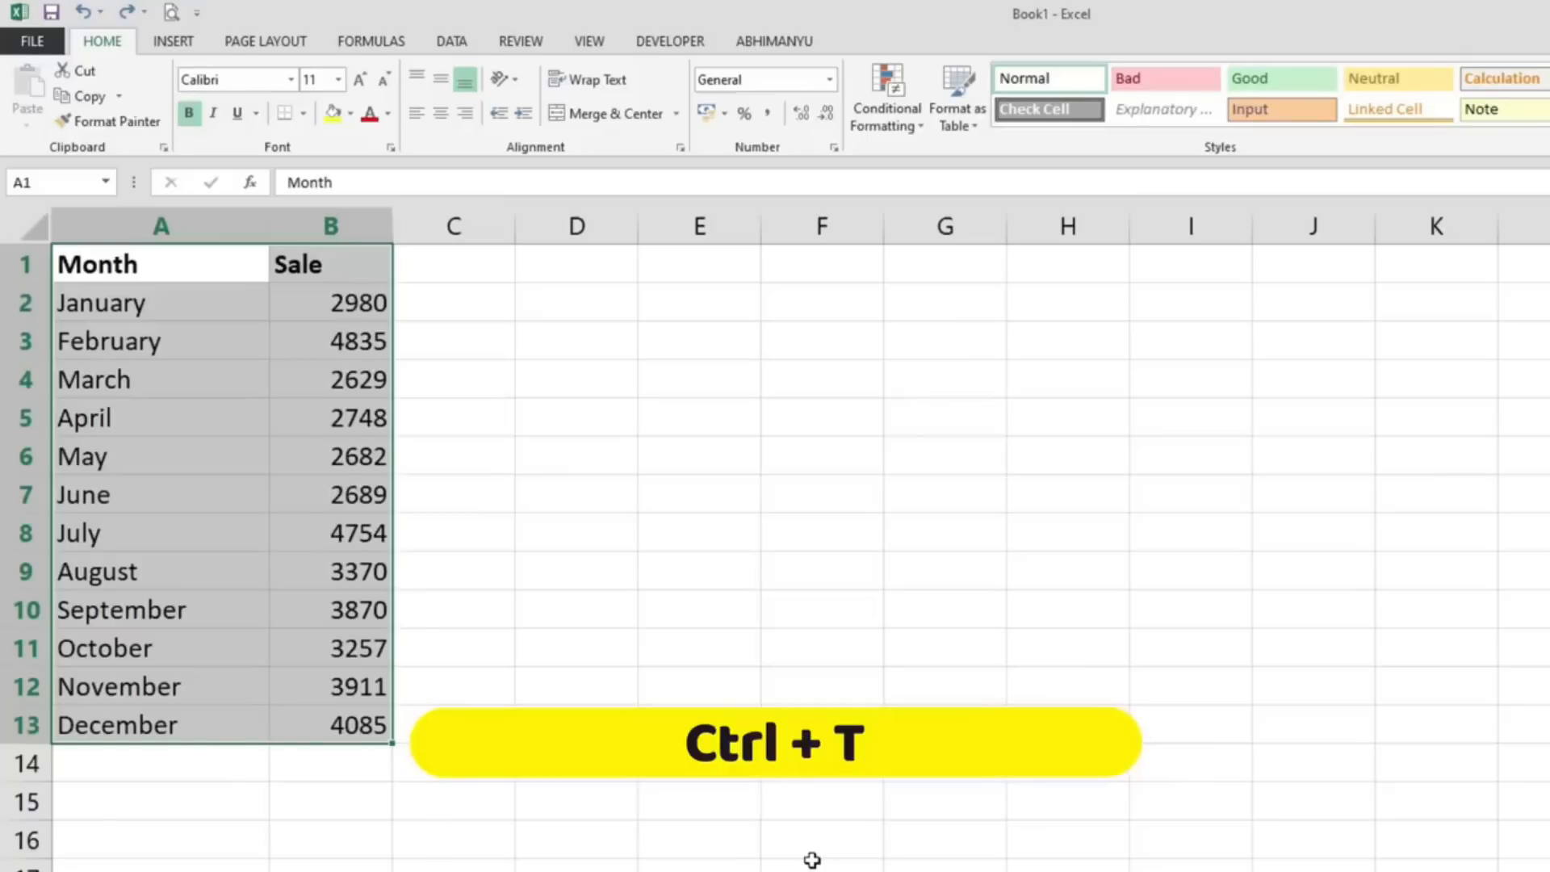
key("ctrl+t")
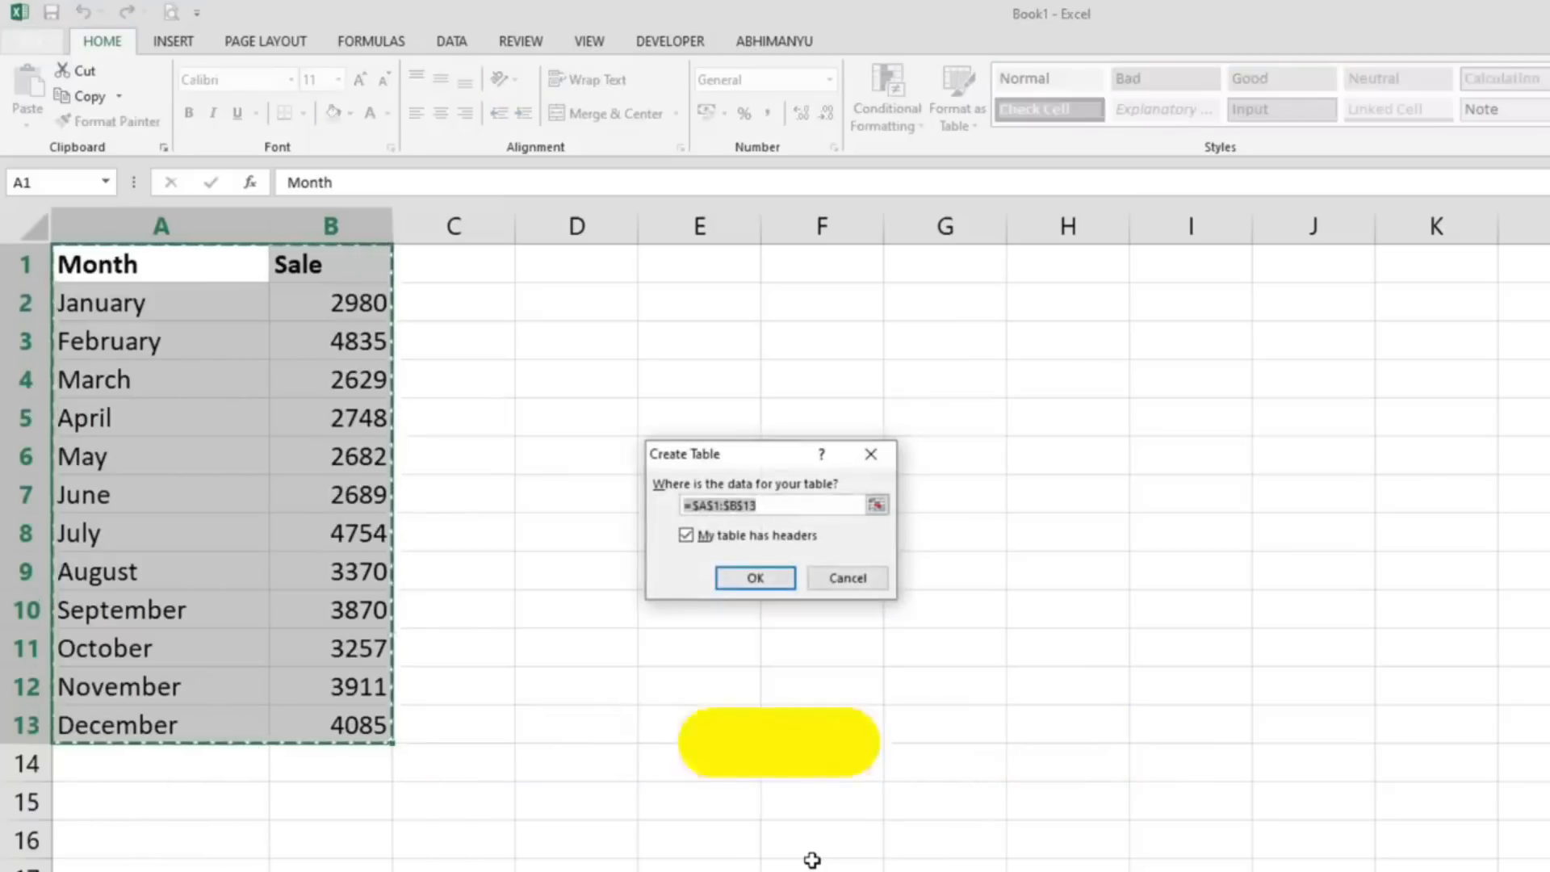
left_click_drag(777, 454, 585, 296)
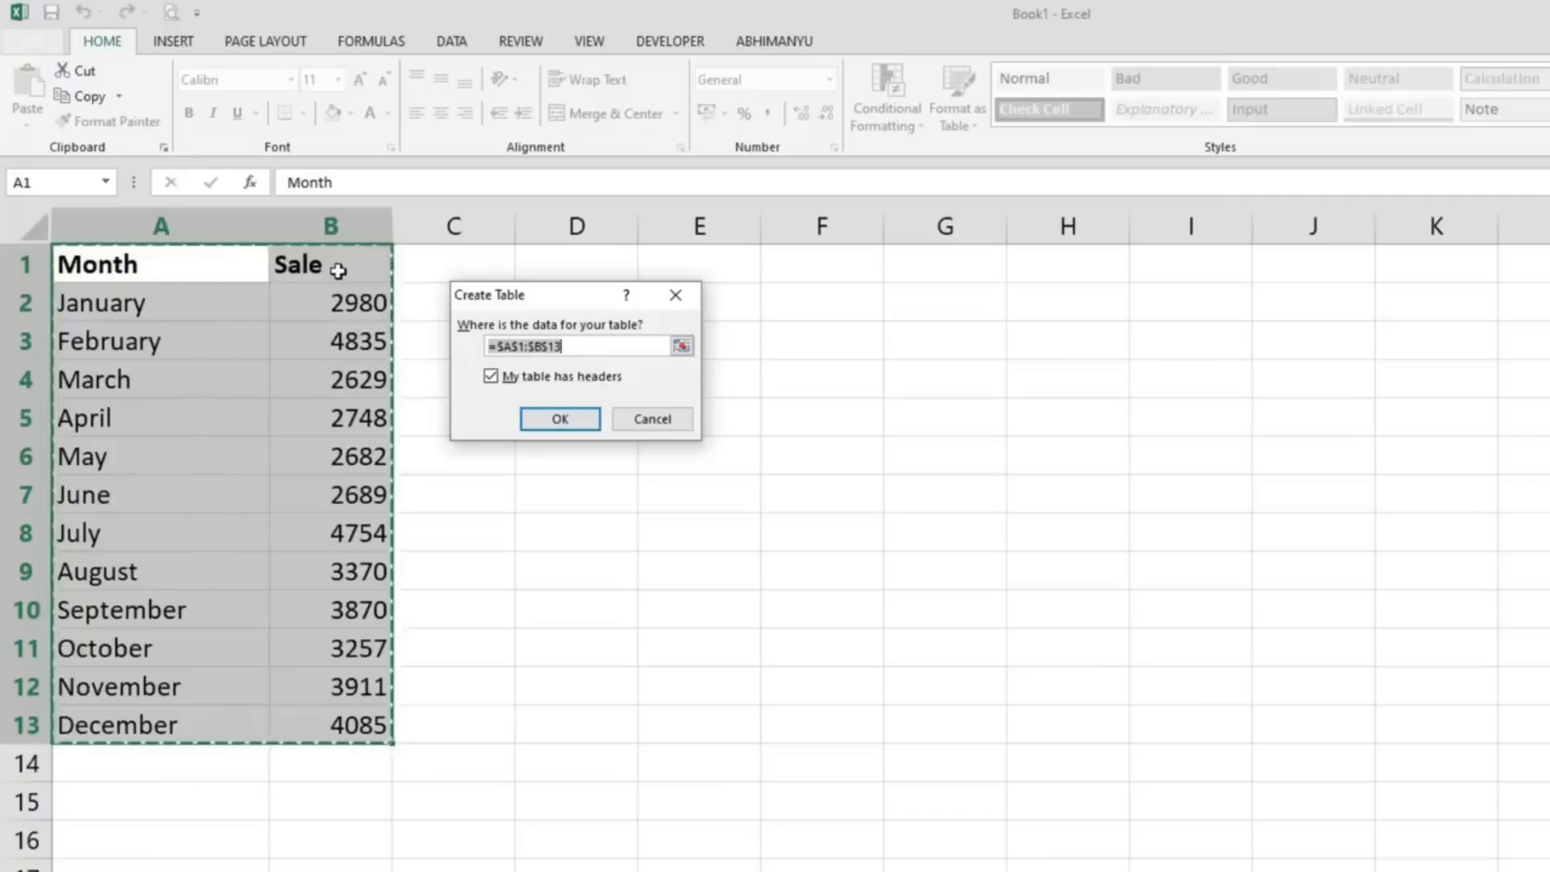
left_click(555, 419)
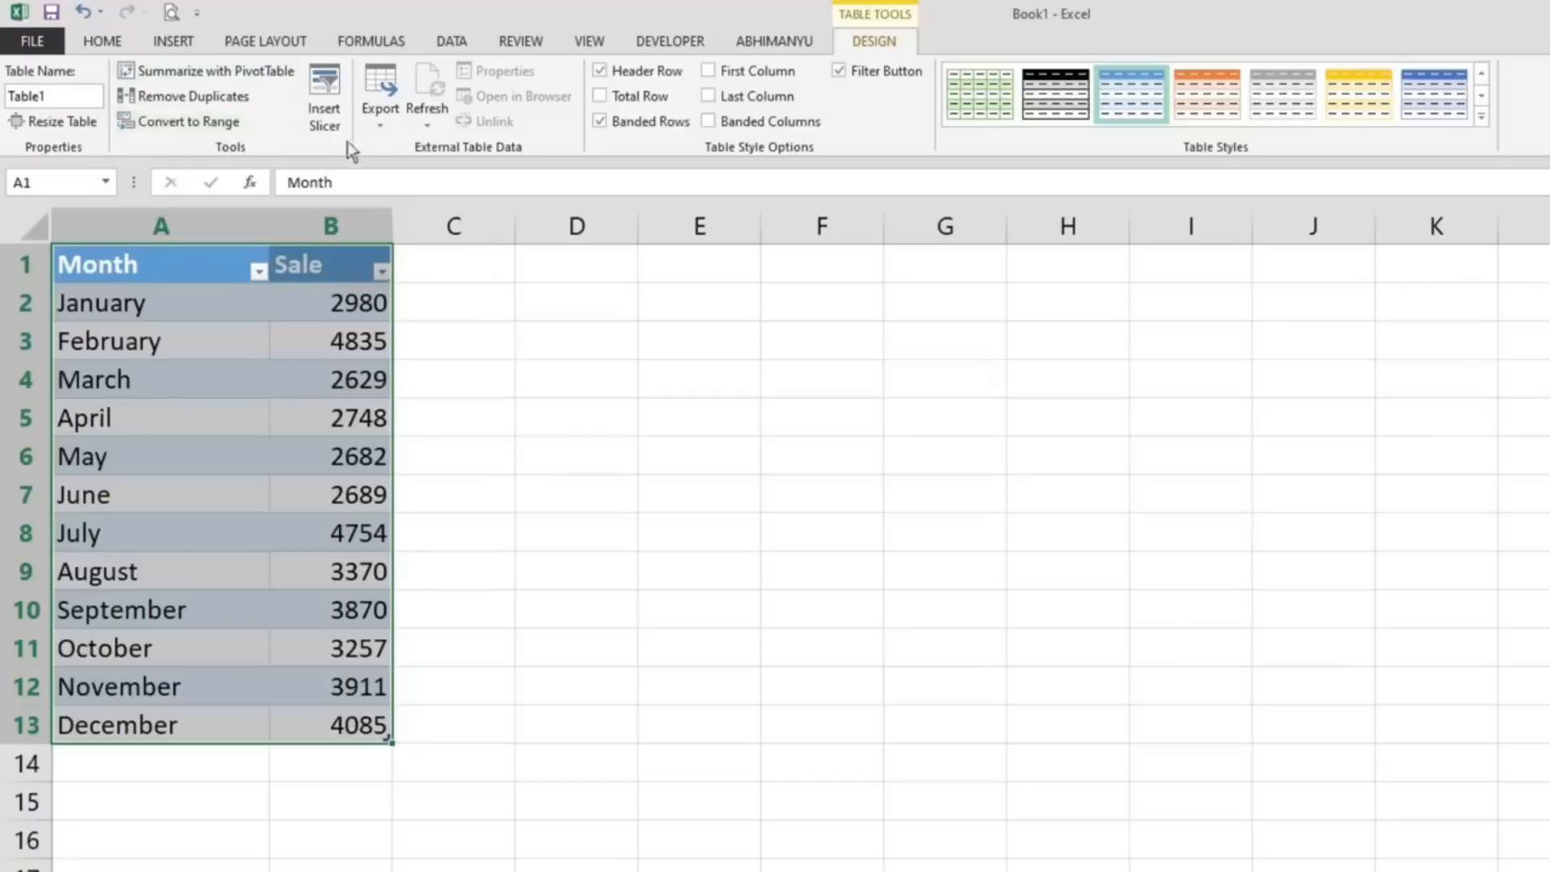
- Check the table's export options and apply the black-header table style to the Month and Sale table
left_click(380, 117)
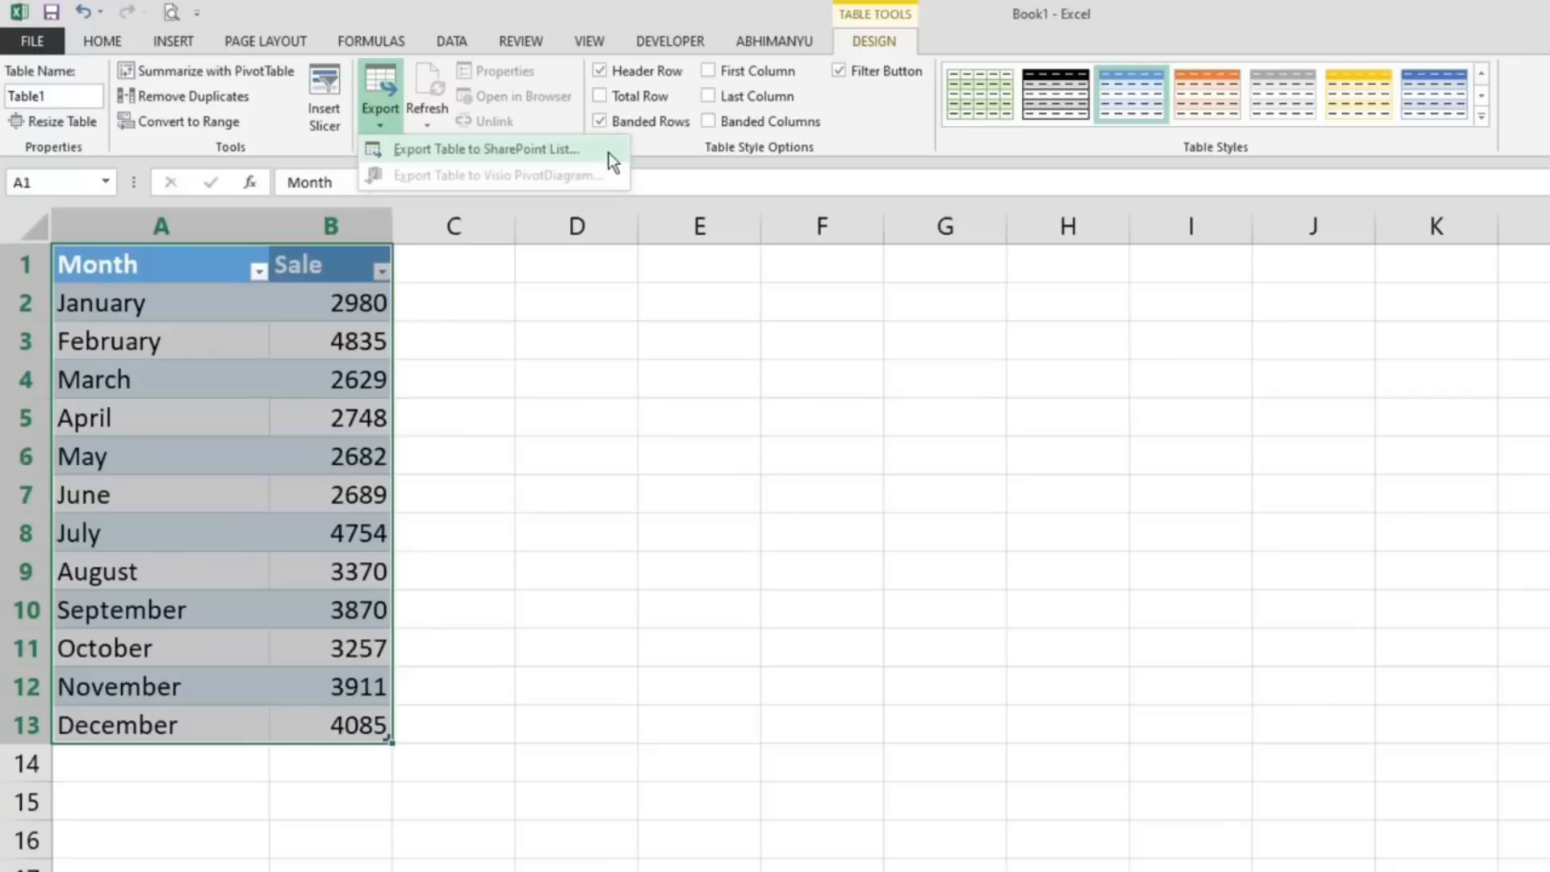
left_click(1003, 107)
left_click(1055, 101)
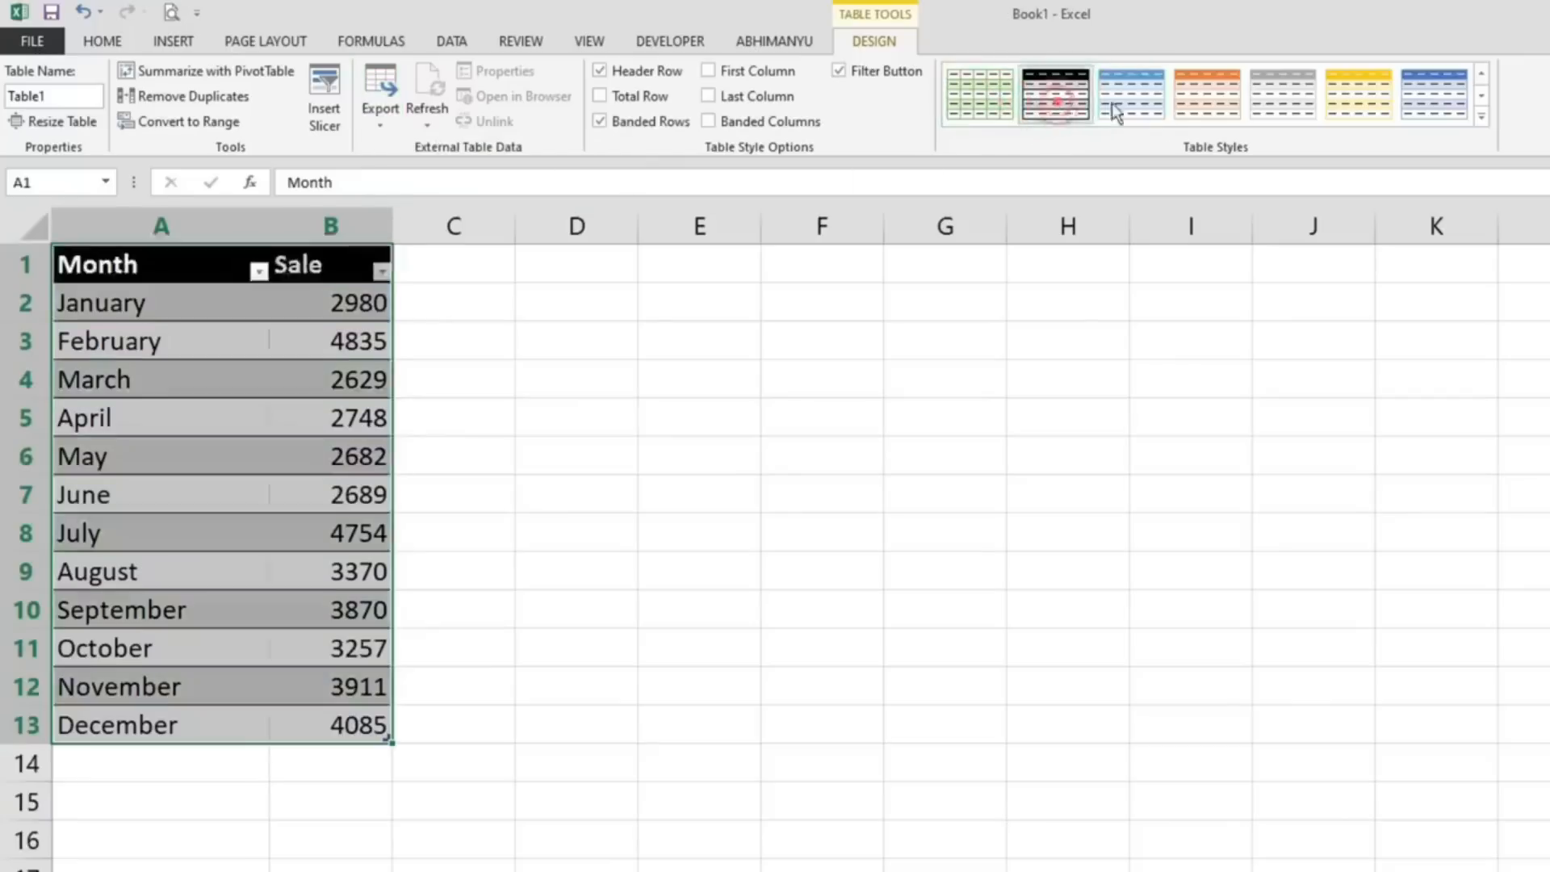
- Apply the grey-header table style to the Month and Sale table and try the Last Column option
left_click(1283, 104)
left_click(742, 96)
left_click(702, 95)
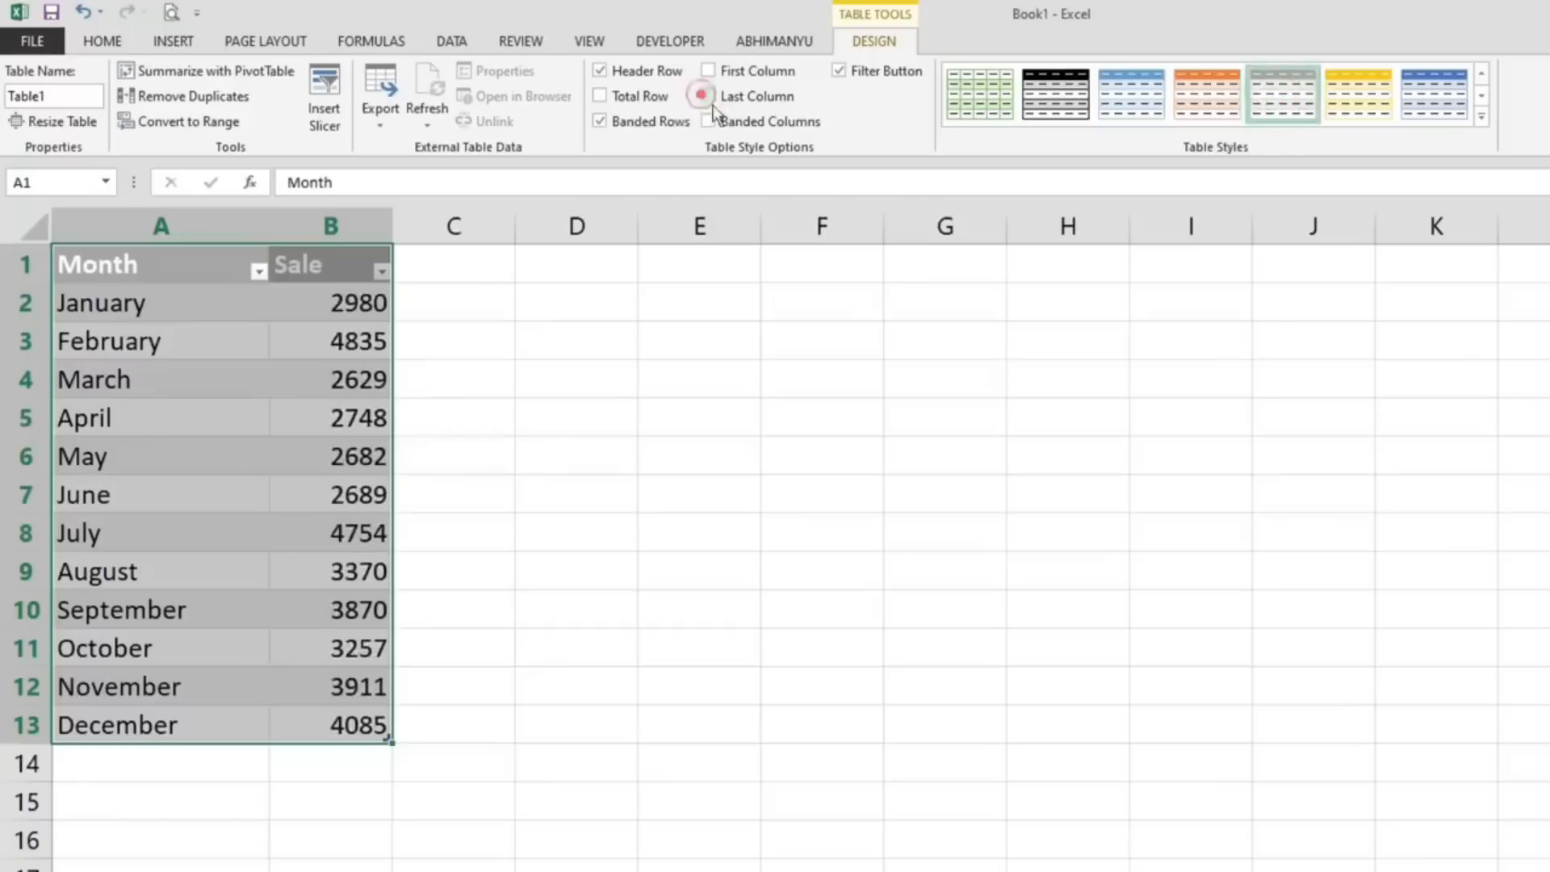
- Try the table's Filter Button and First Column options, add a Total Row, and deselect the table
left_click(839, 71)
left_click(839, 71)
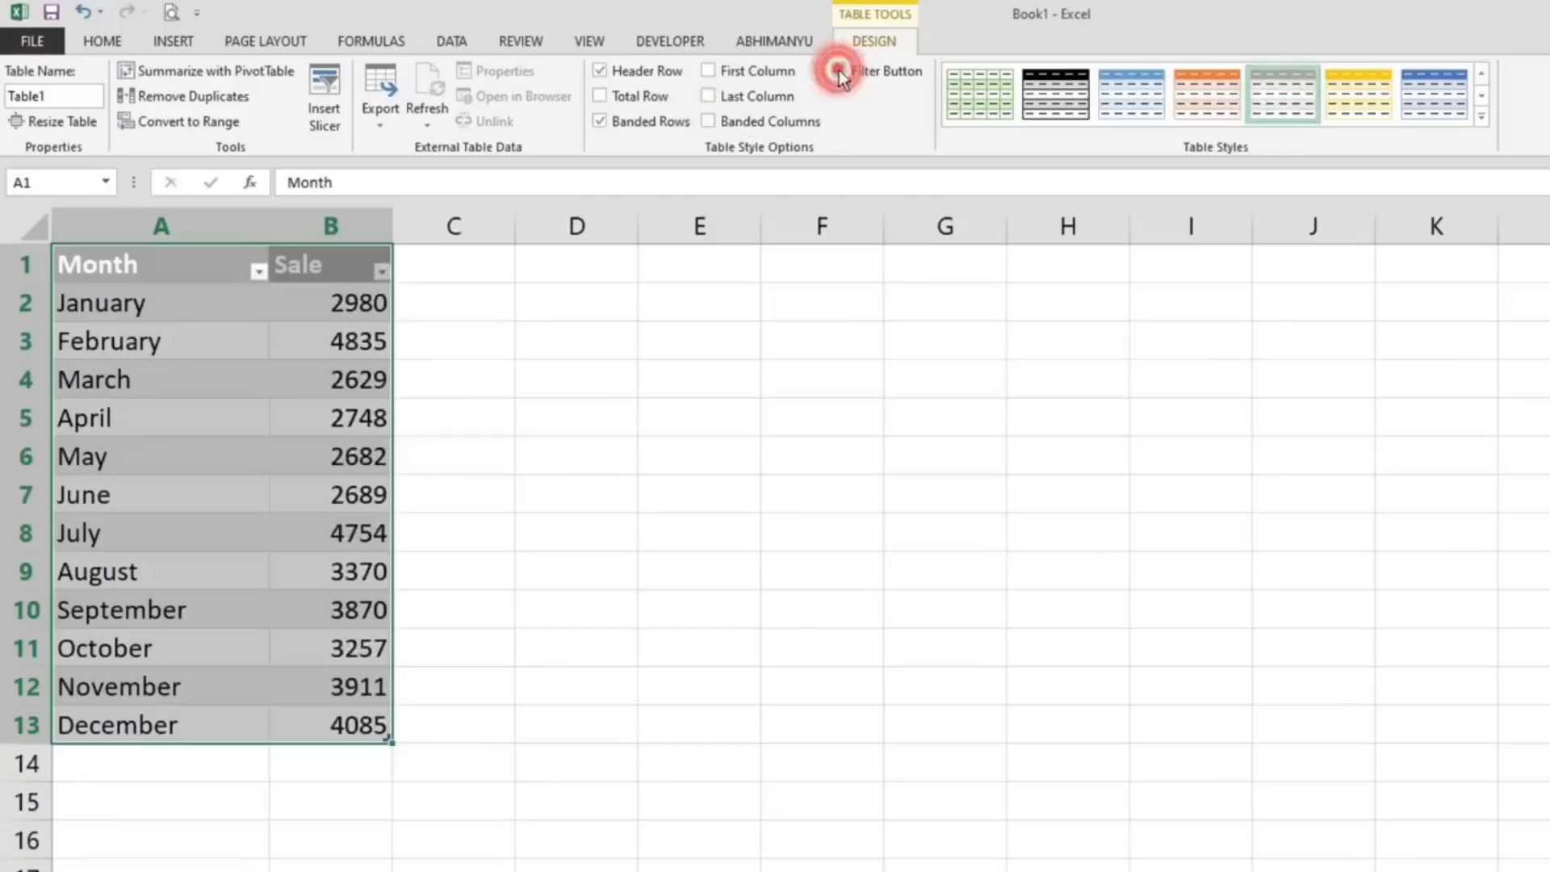
left_click(709, 71)
left_click(710, 71)
left_click(599, 96)
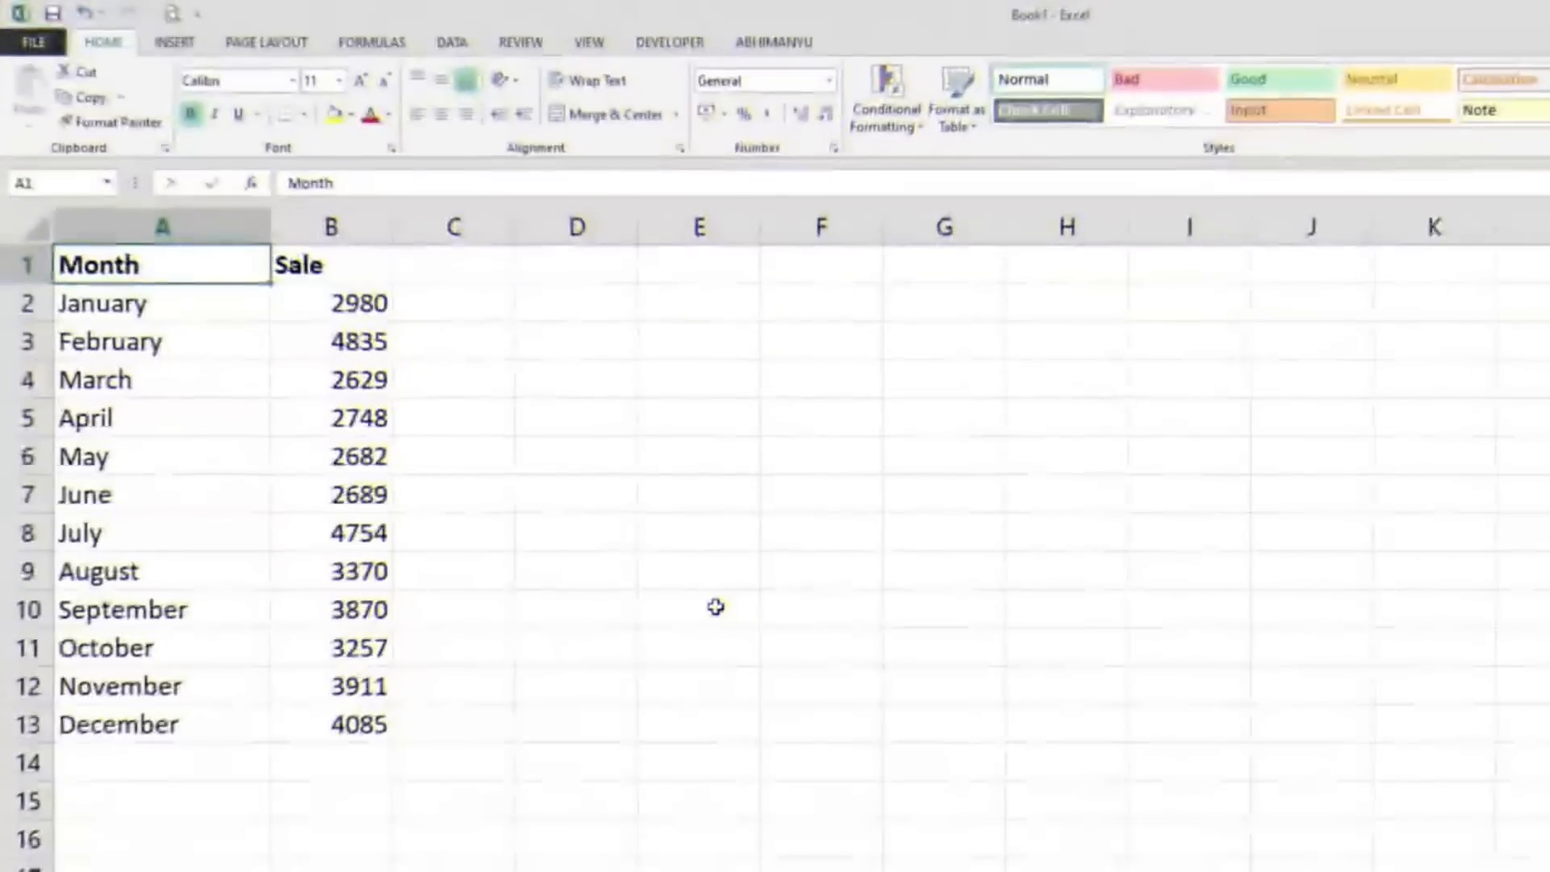
left_click(713, 606)
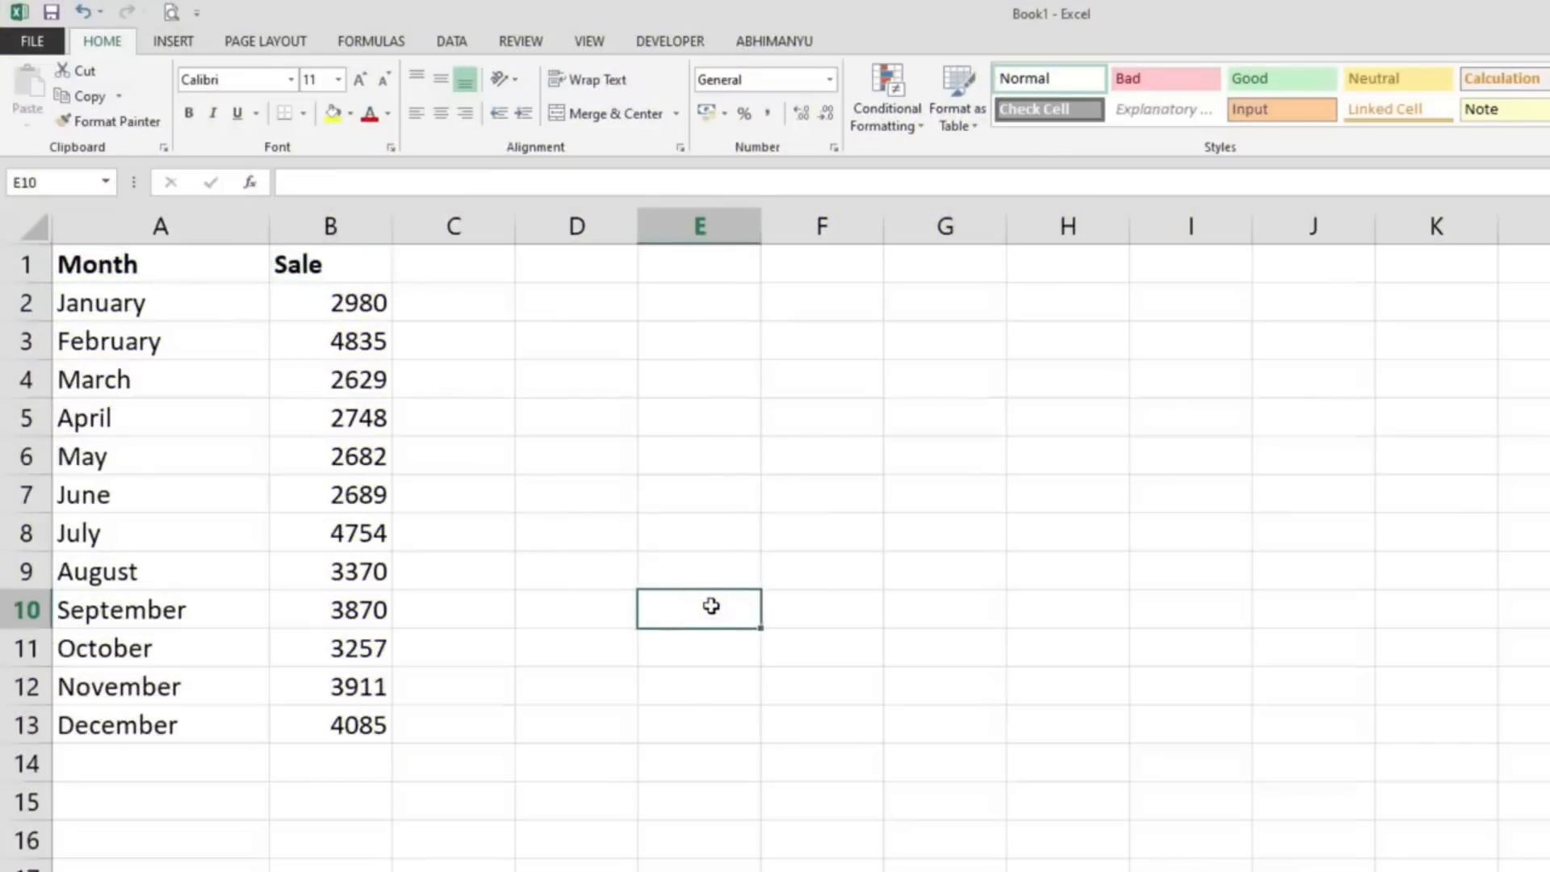
- Add a second line inside cell A1 below Month containing the person's name in parentheses
left_click(206, 266)
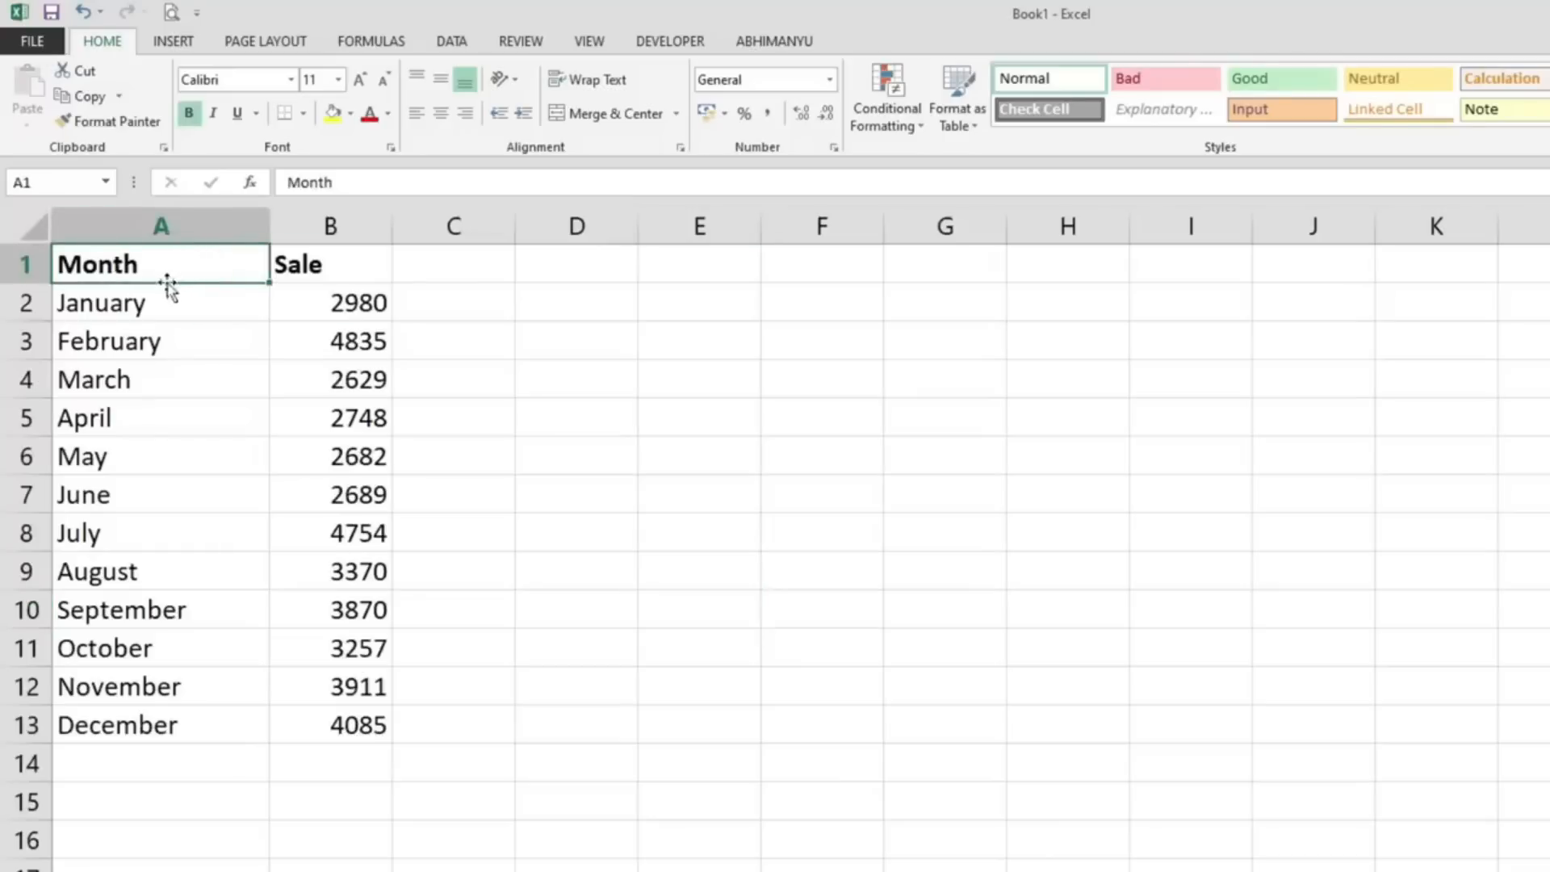
double_click(159, 266)
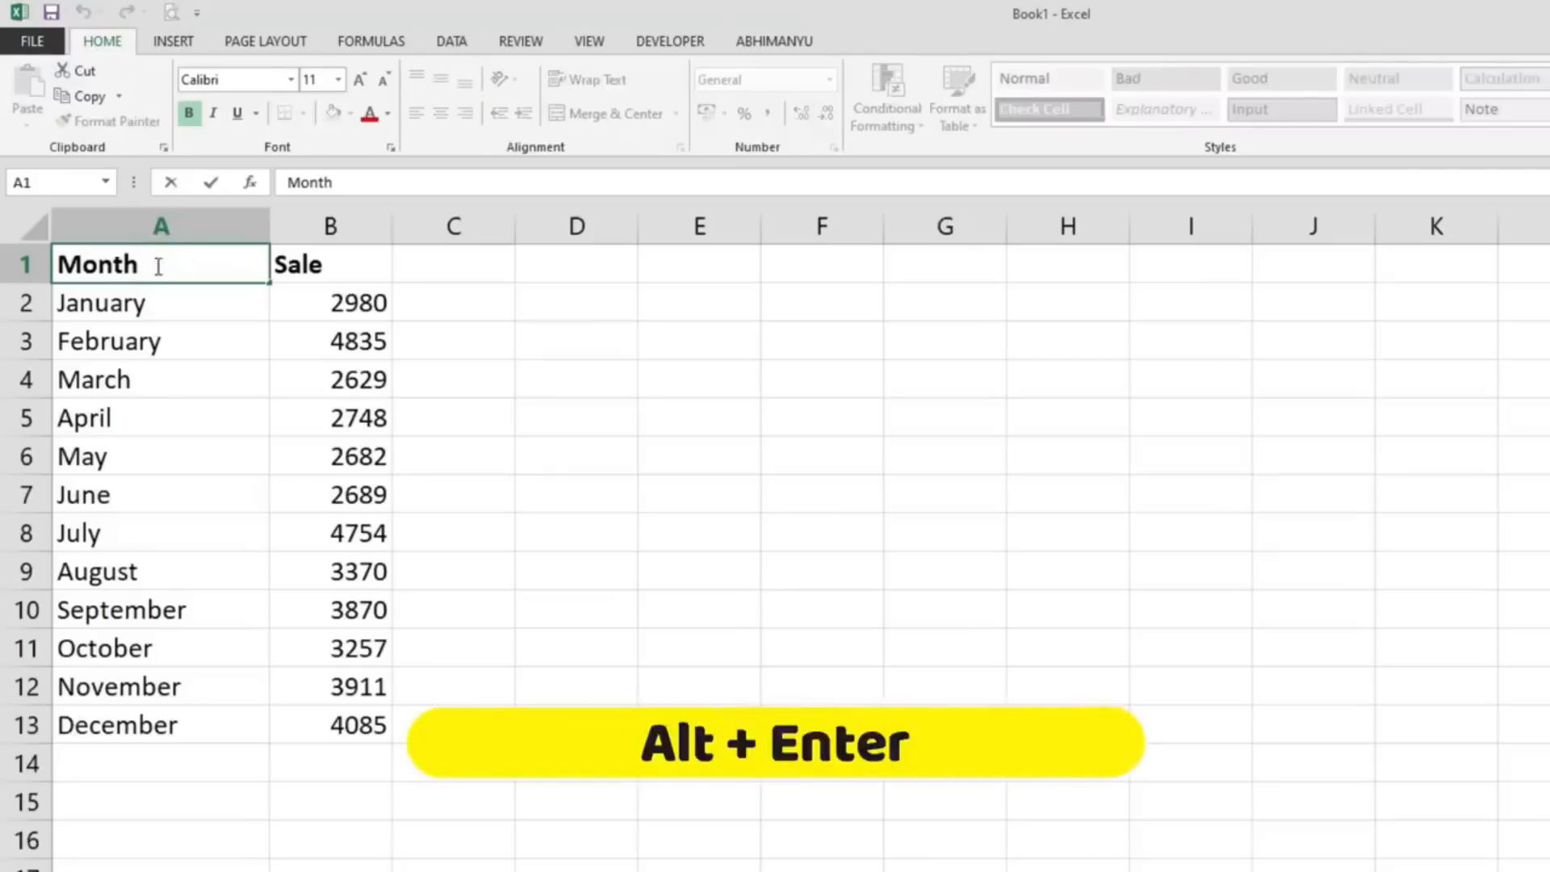
key("alt+Return")
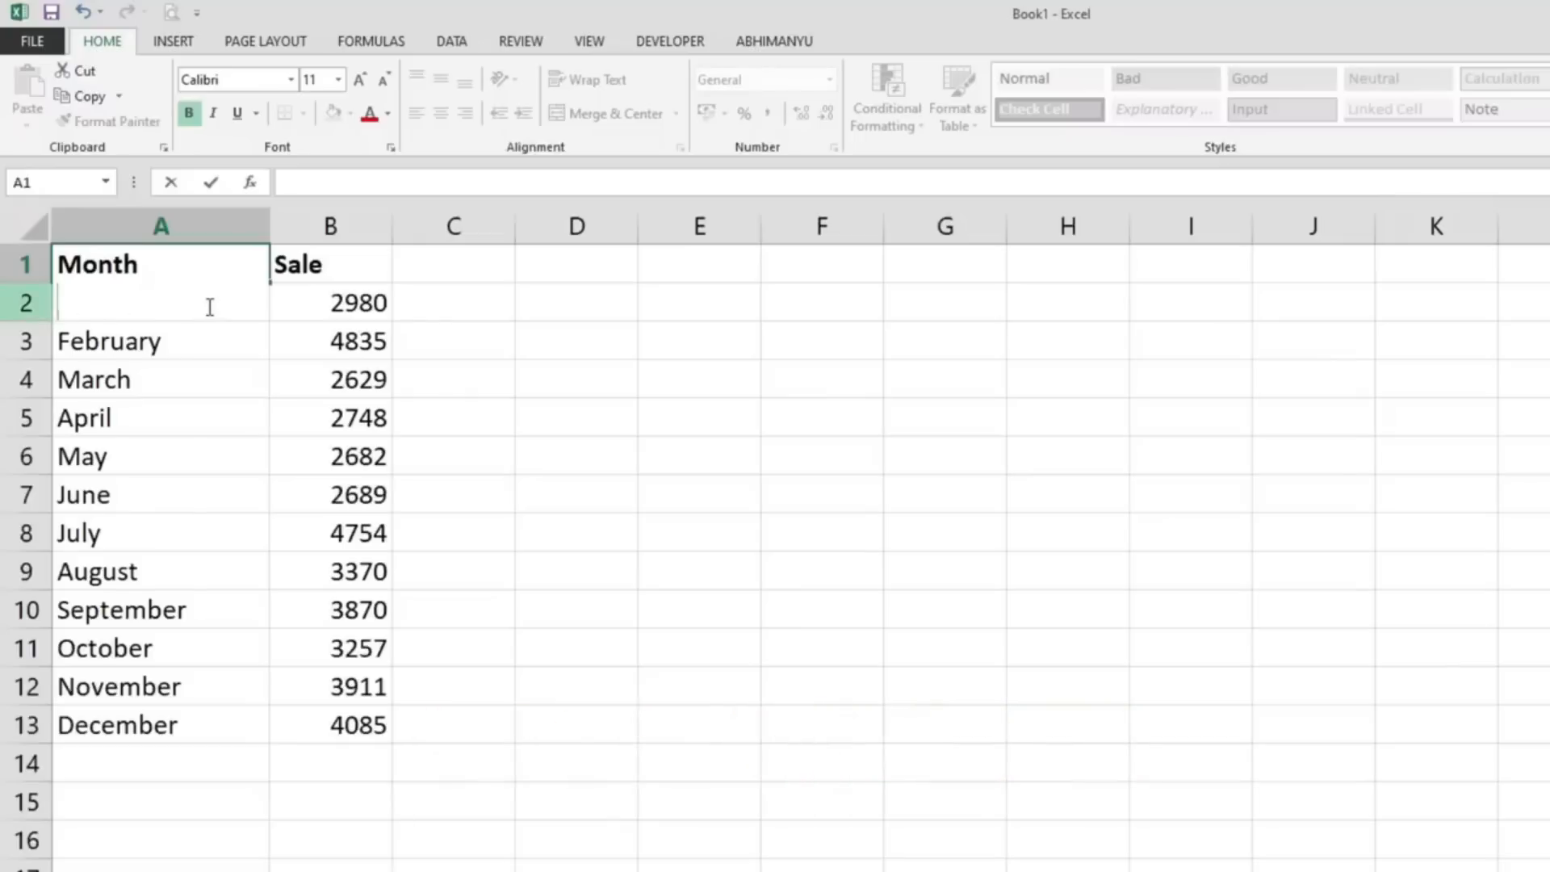
type("()")
type("Abhimanyu")
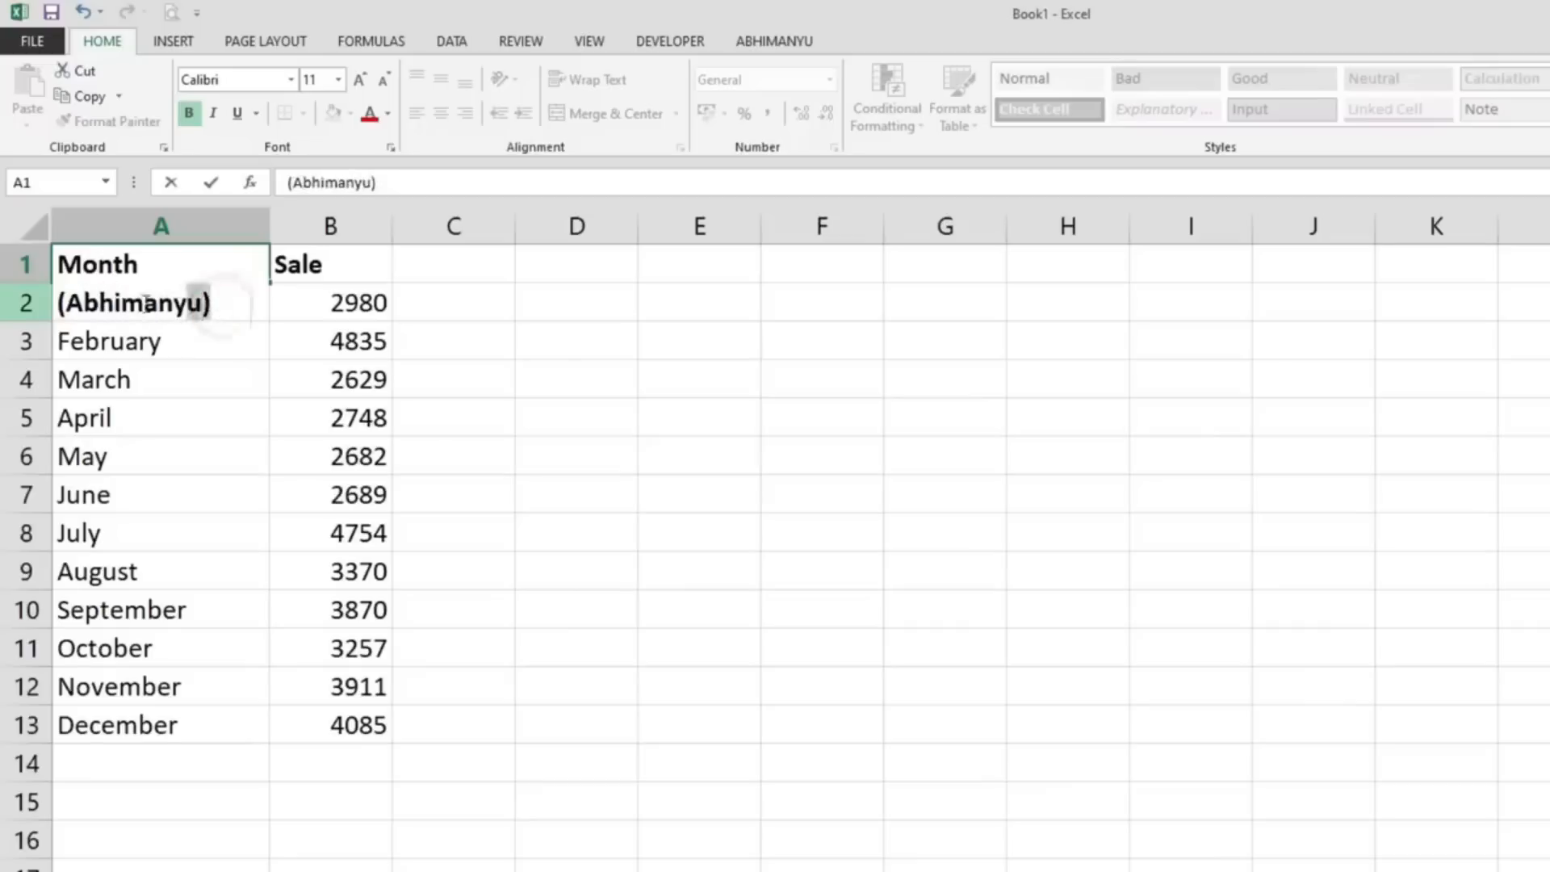
- Reduce the parenthesised name in A1 to font size 8, colour it red and commit the cell
left_click_drag(210, 303, 57, 305)
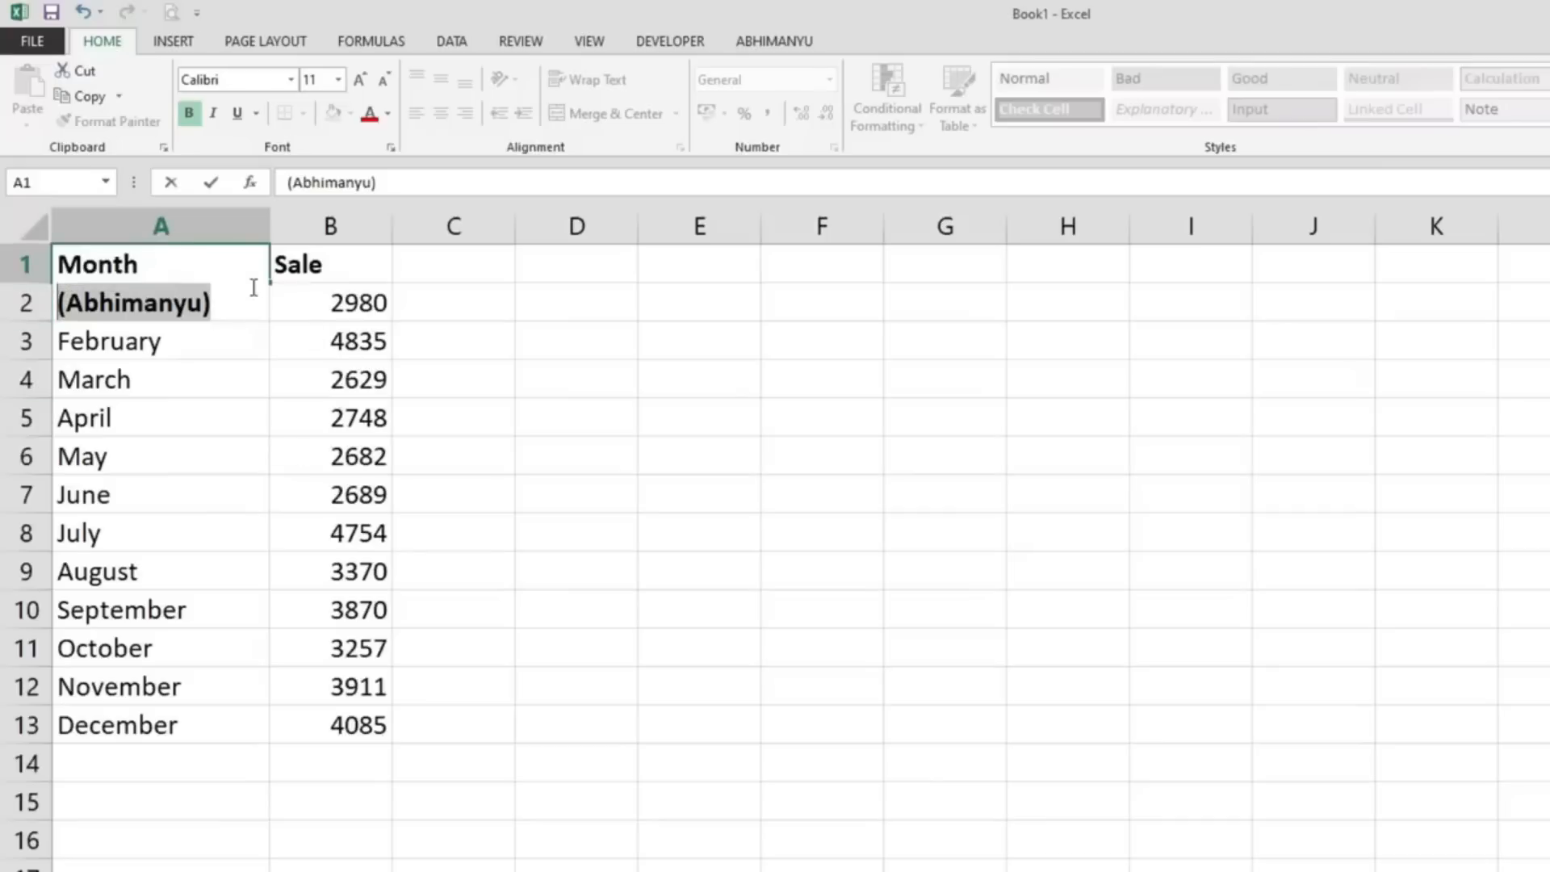
left_click(385, 78)
left_click(385, 79)
left_click(385, 78)
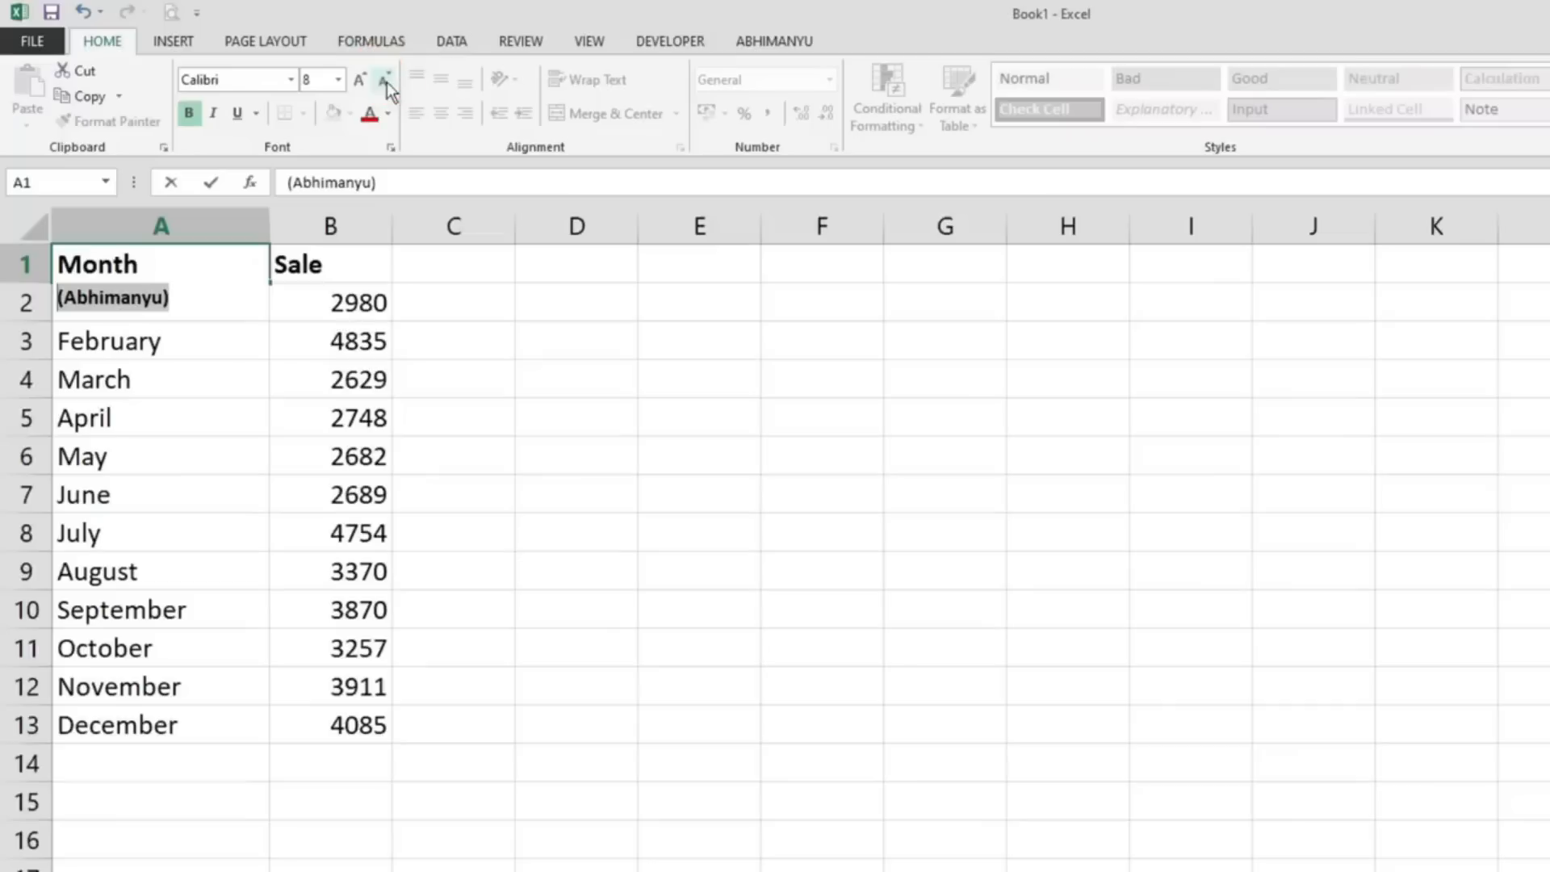
left_click(369, 114)
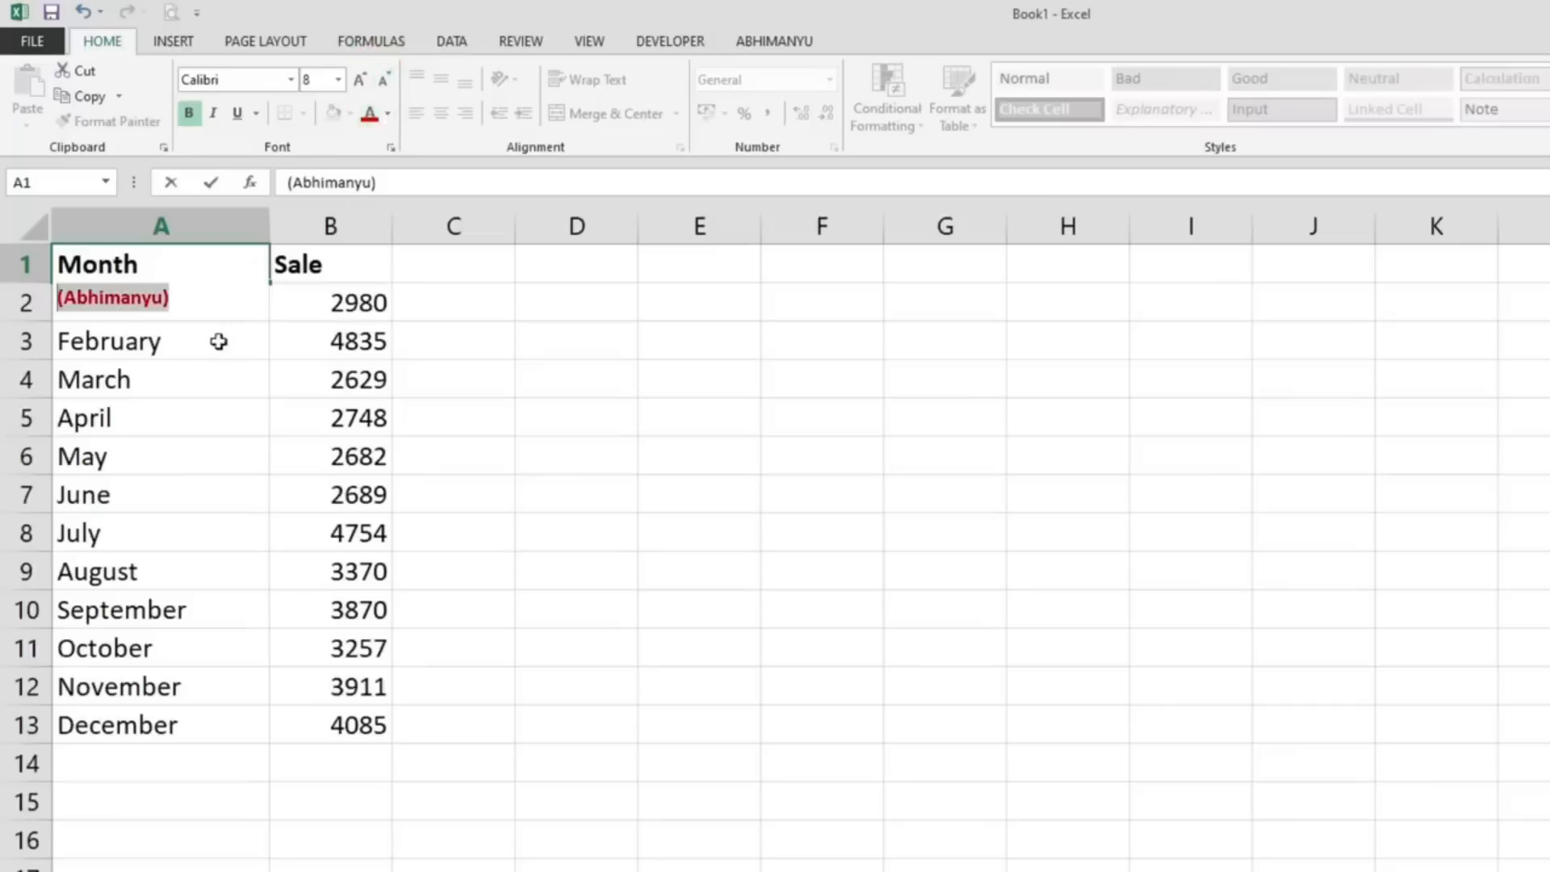
key("ctrl+Return")
key("Return")
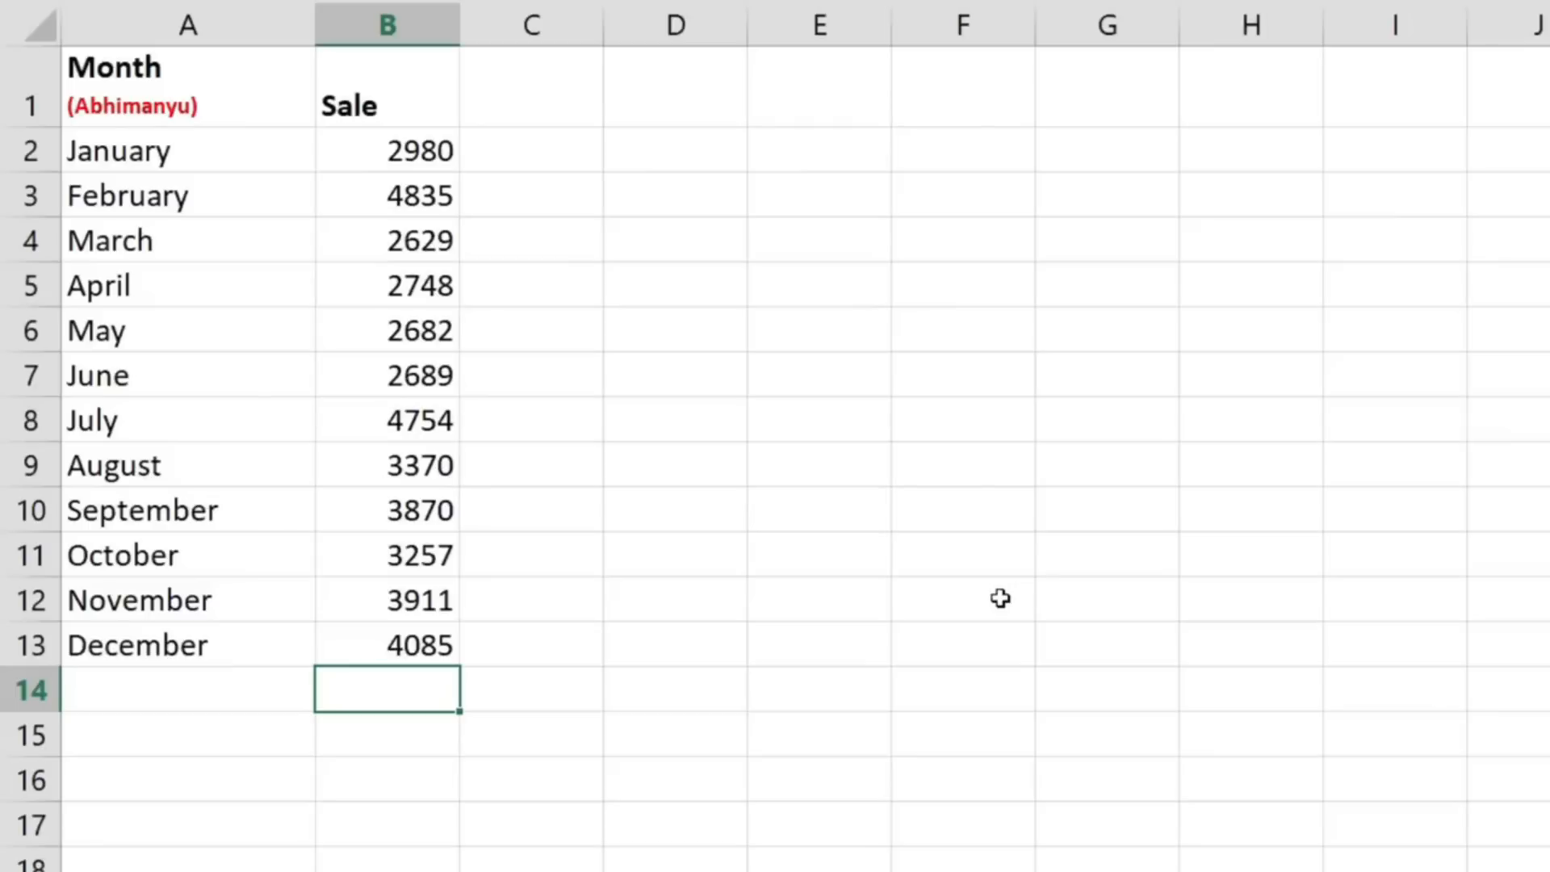
- Total the Sale values B2:B13 in cell B14 with AutoSum
key("alt+equal")
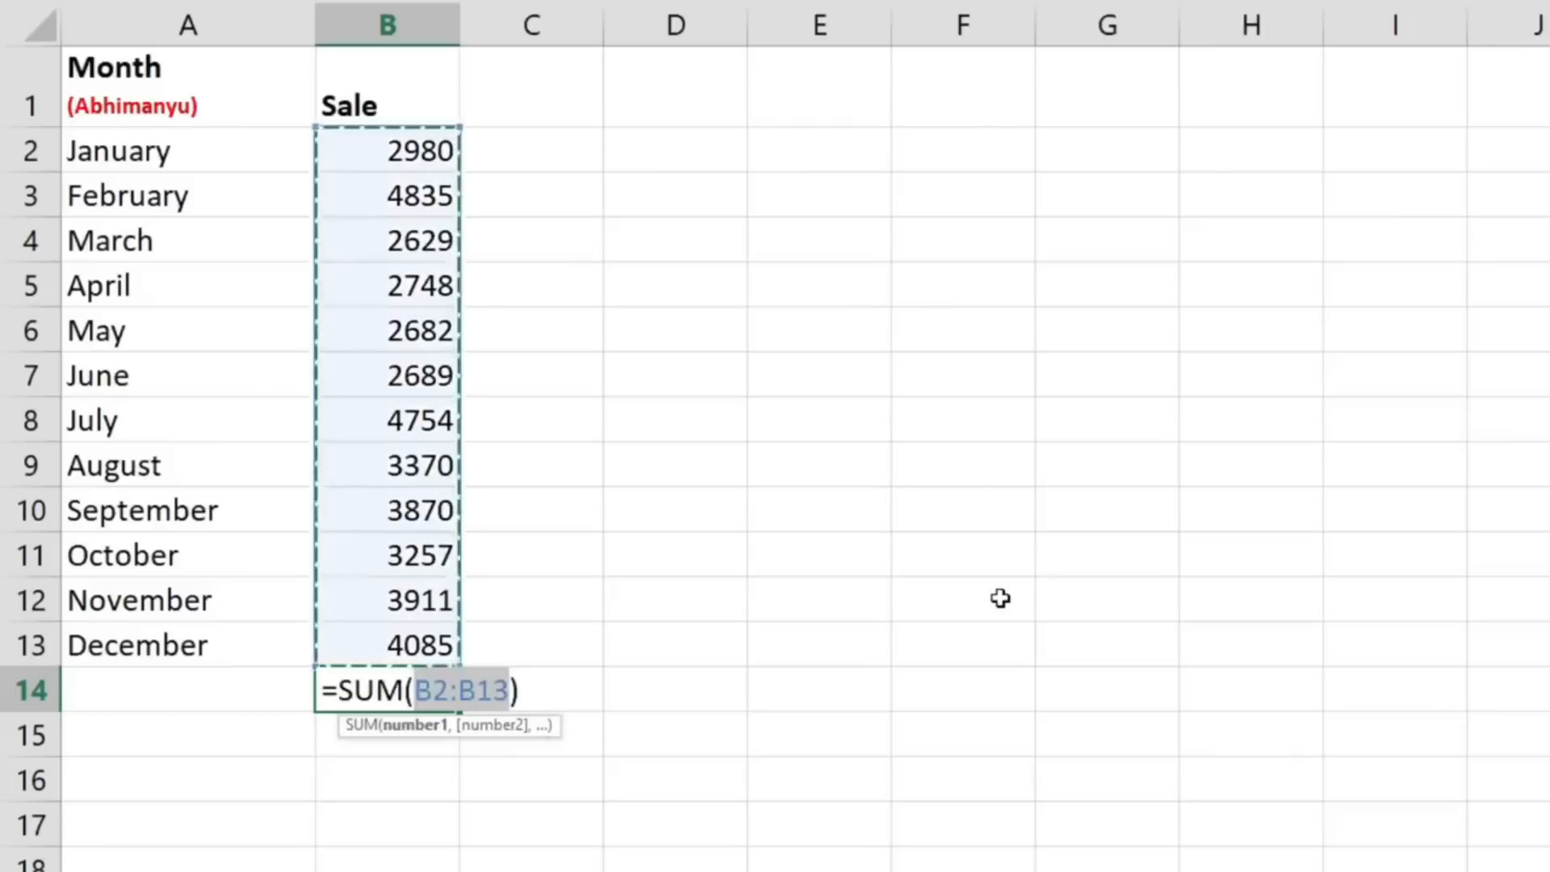
key("Return")
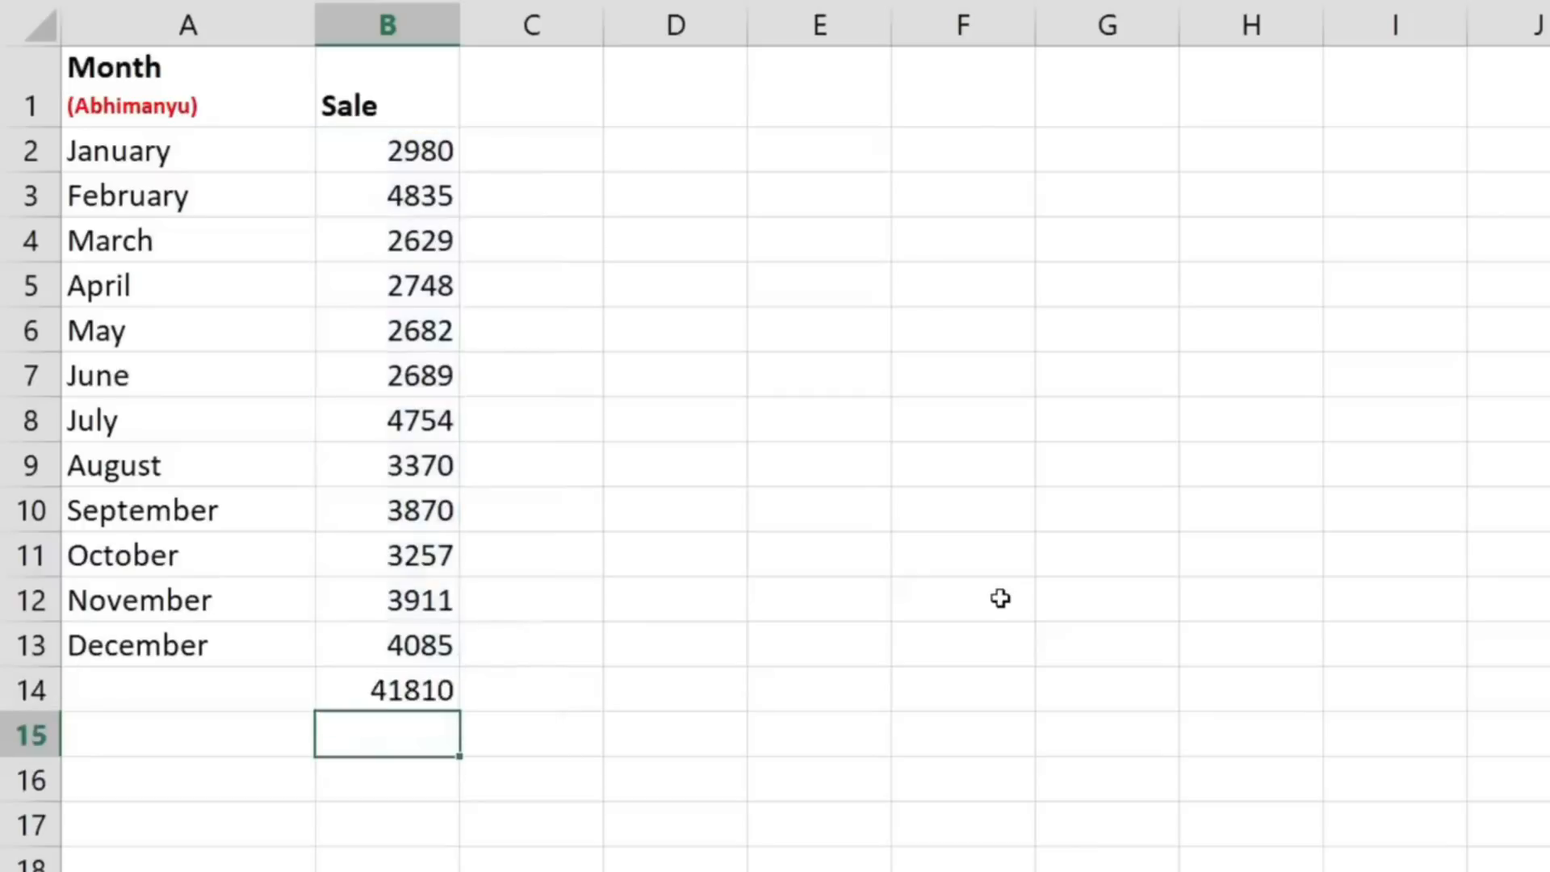
- Try an ordinary copy and paste of the B14 total into D14, and clear the pasted cell
left_click(401, 699)
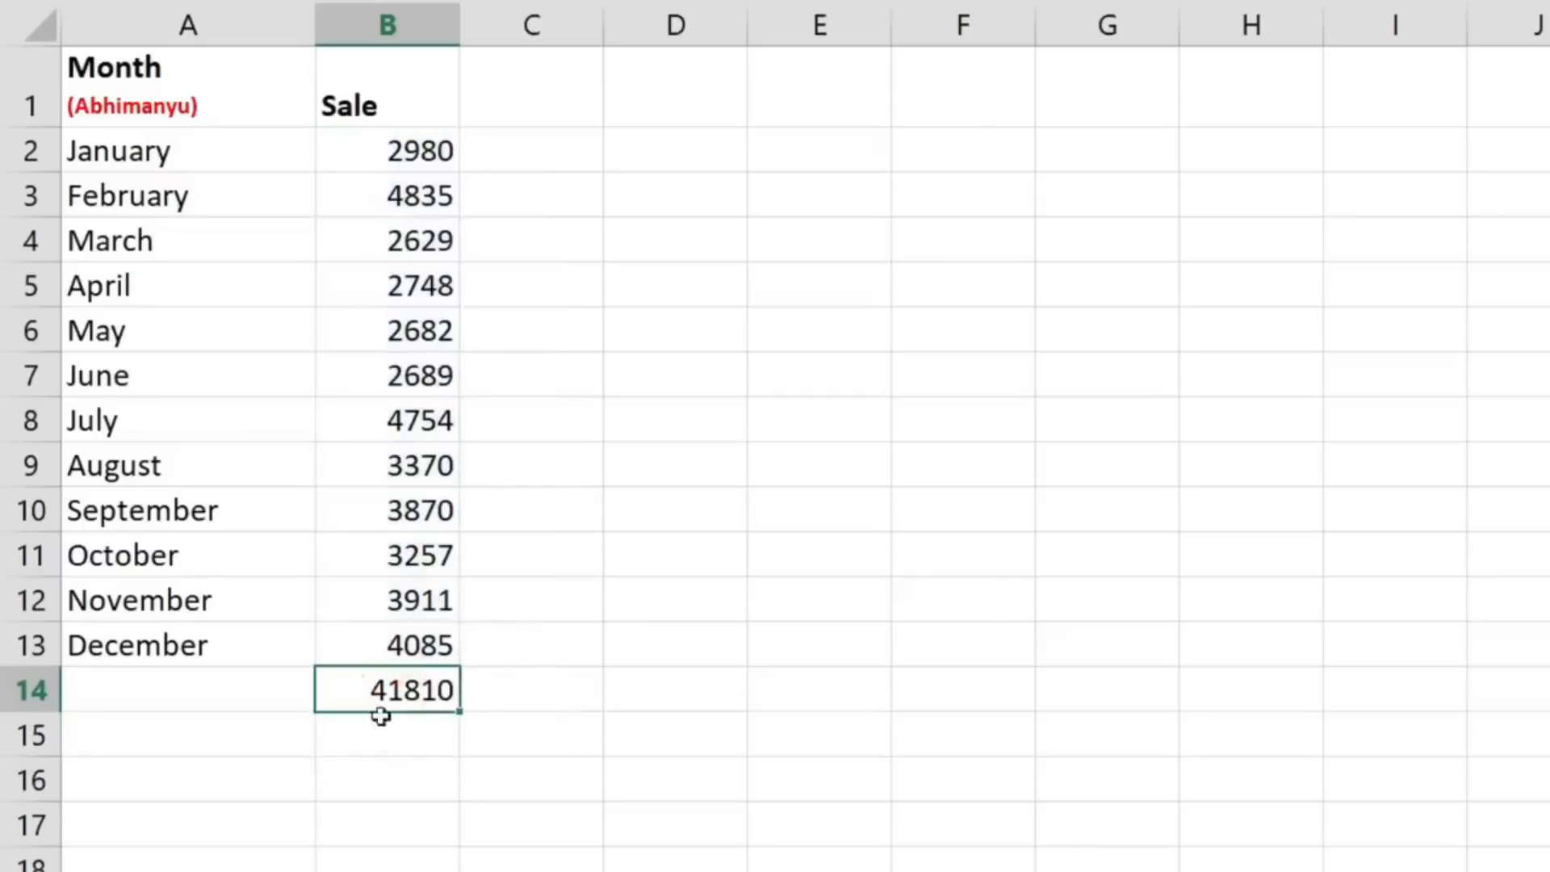
key("ctrl+c")
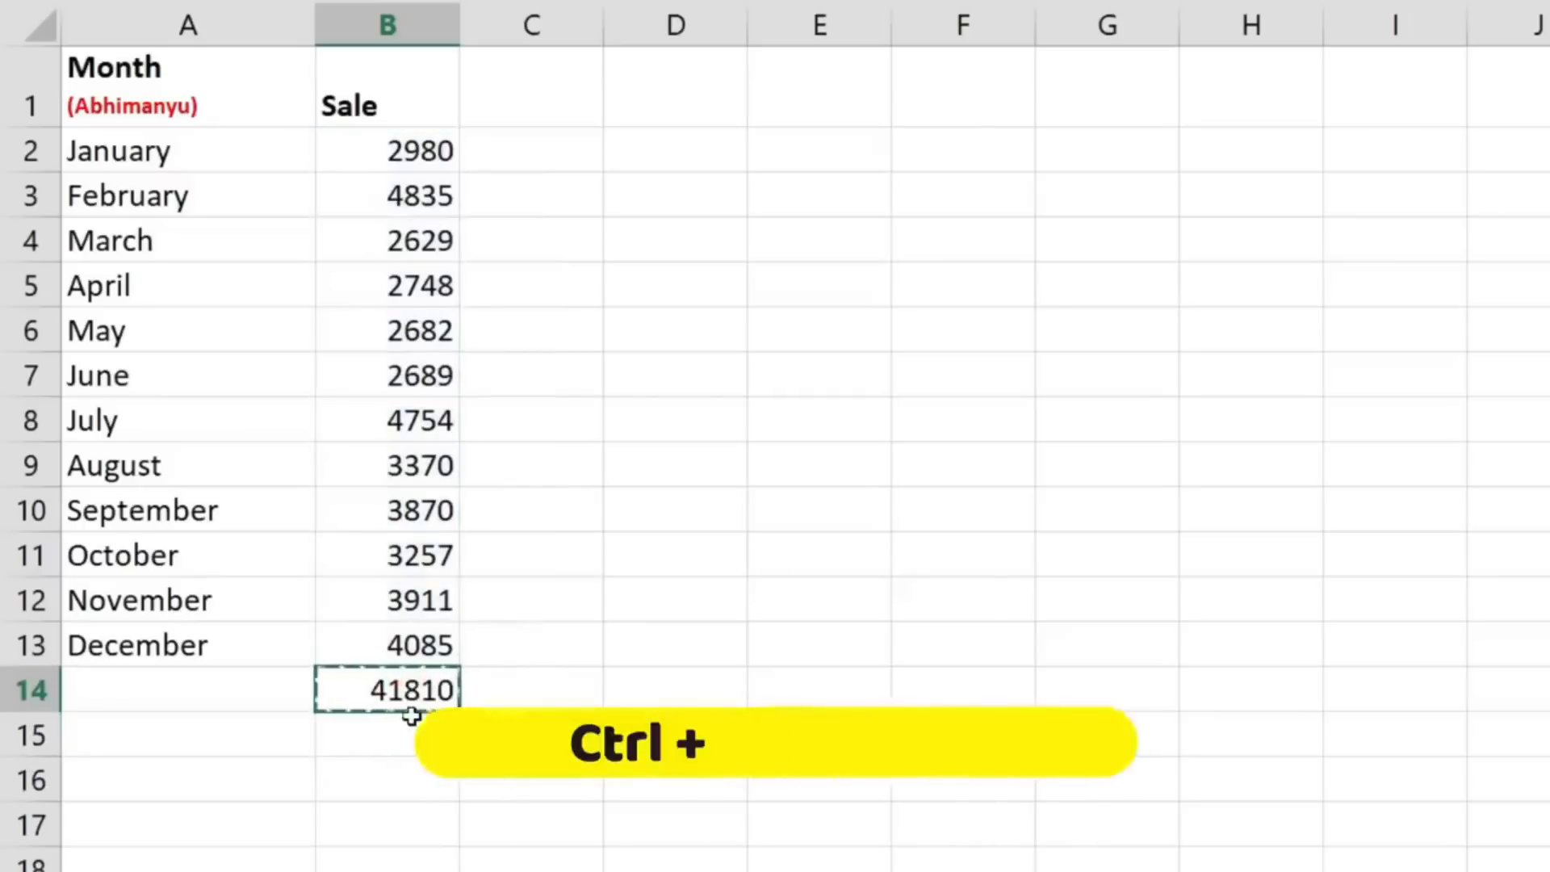
left_click(688, 686)
key("ctrl+v")
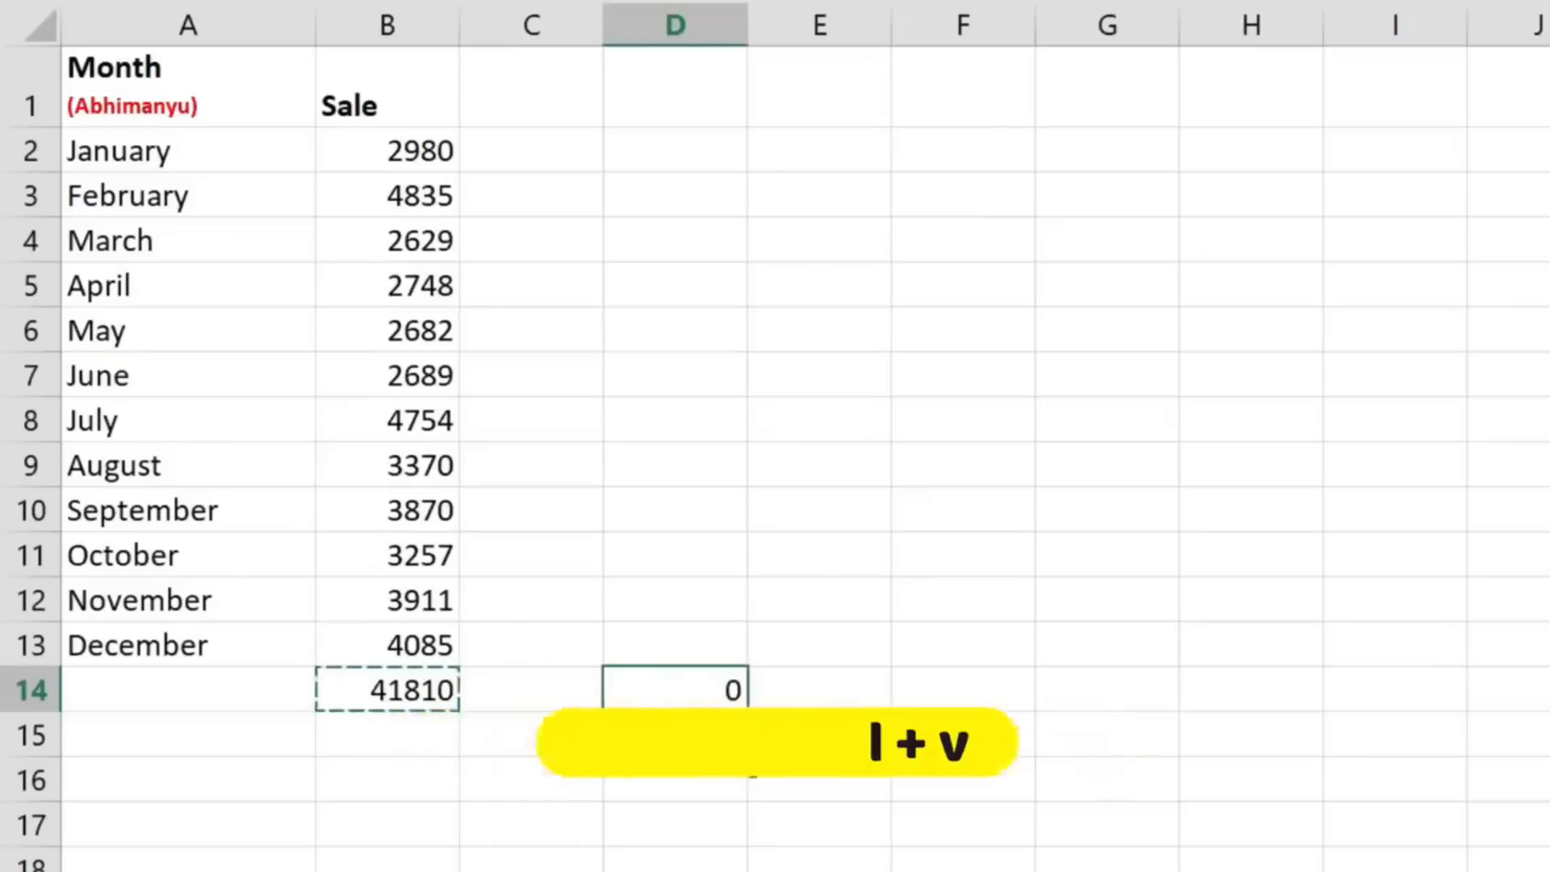
left_click(807, 775)
left_click(393, 701)
left_click(715, 687)
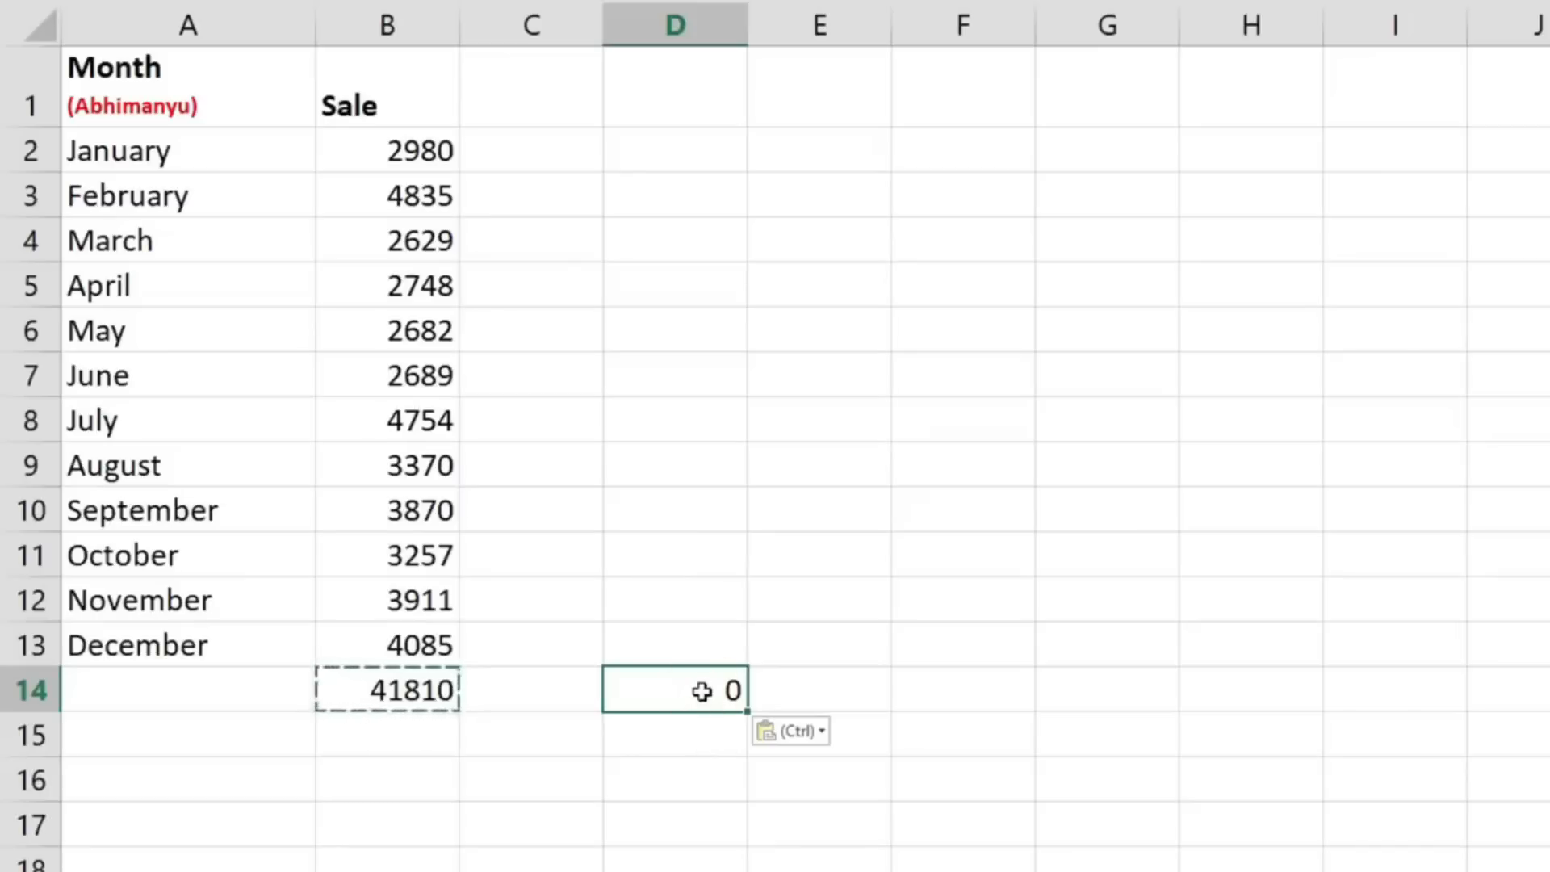
key("Delete")
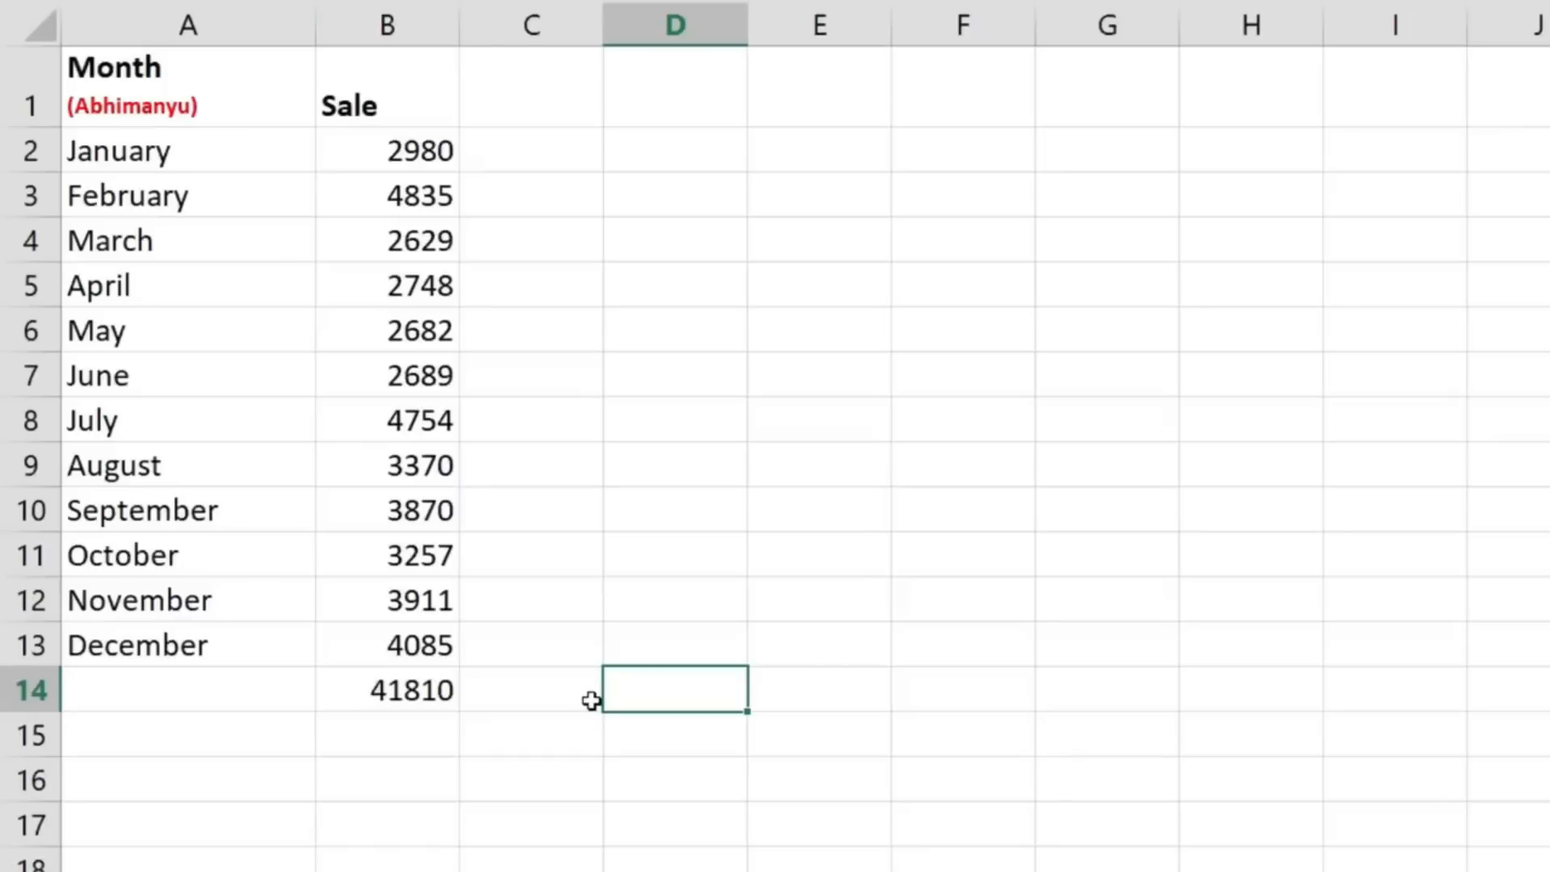
- Copy the B14 total and paste only its value into D13 with Paste Special, Values option
left_click(437, 684)
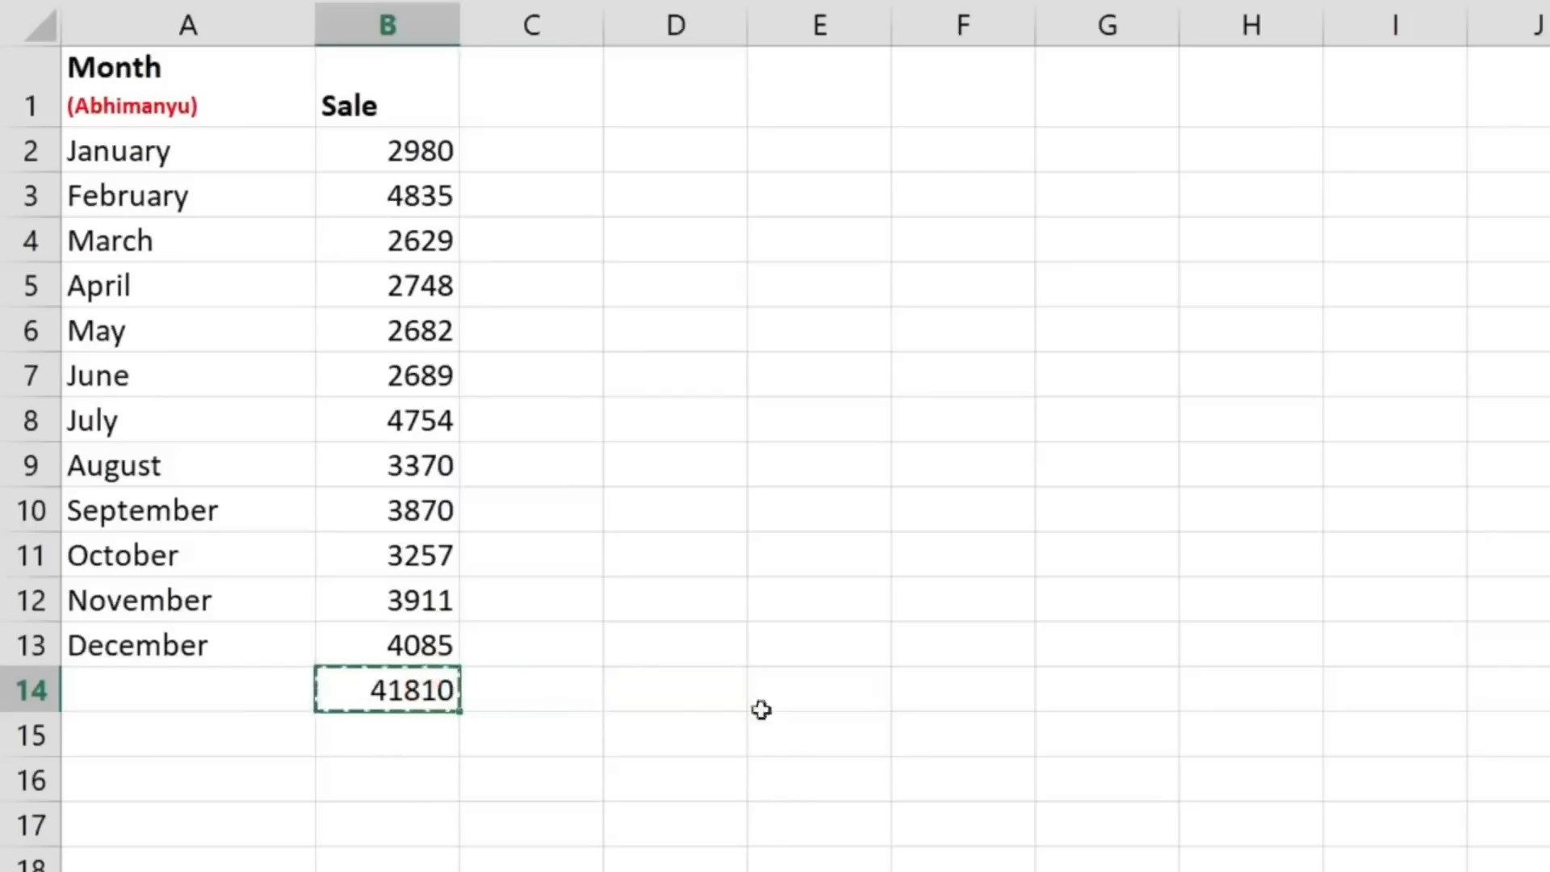
left_click(679, 641)
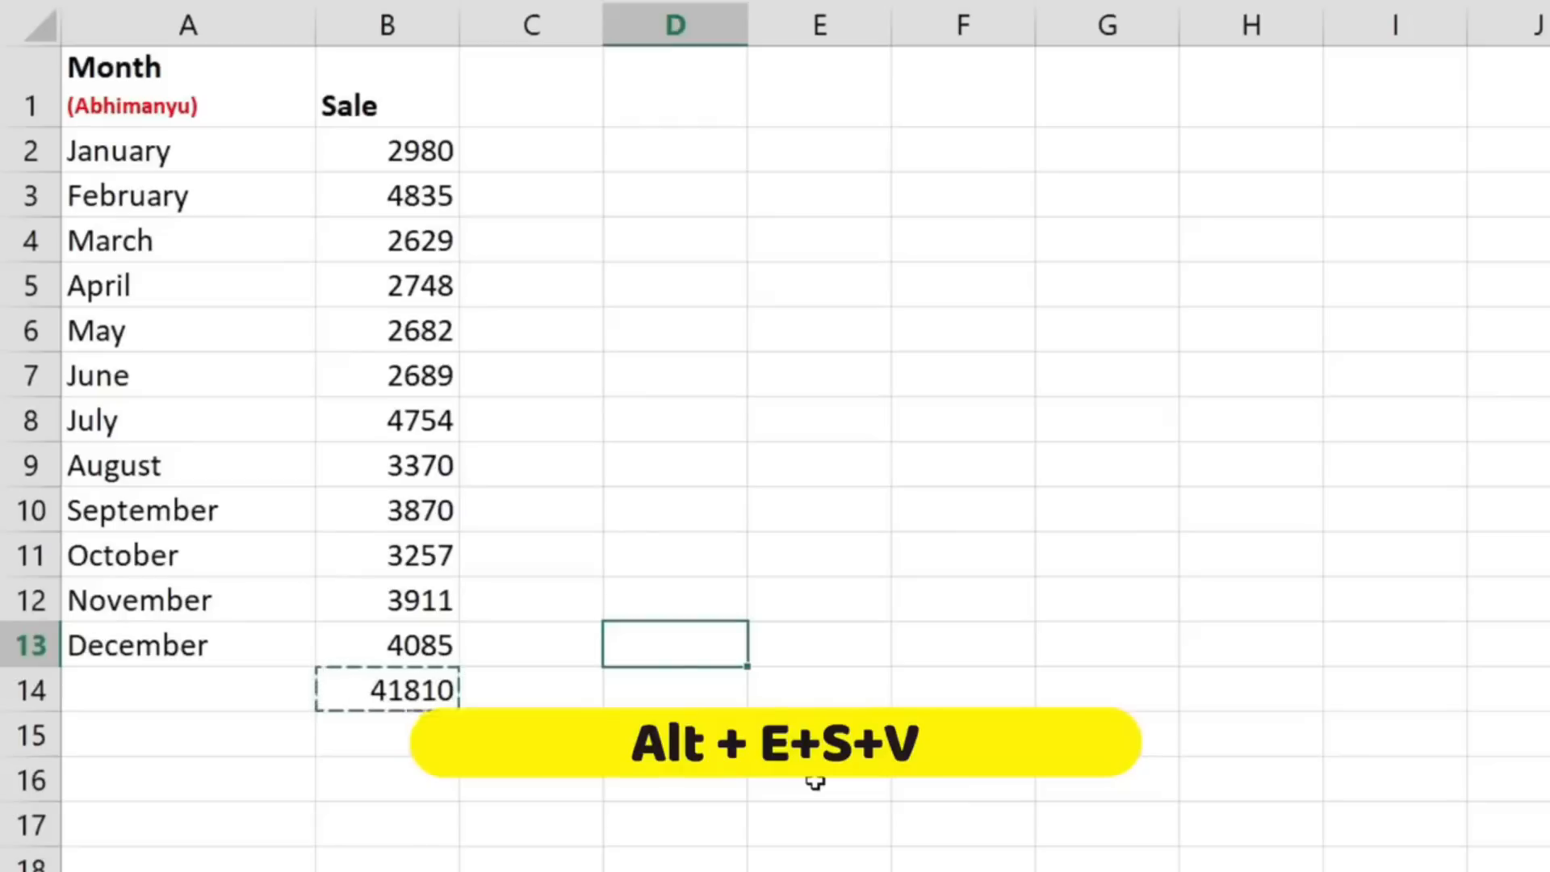
key("alt+e")
key("s")
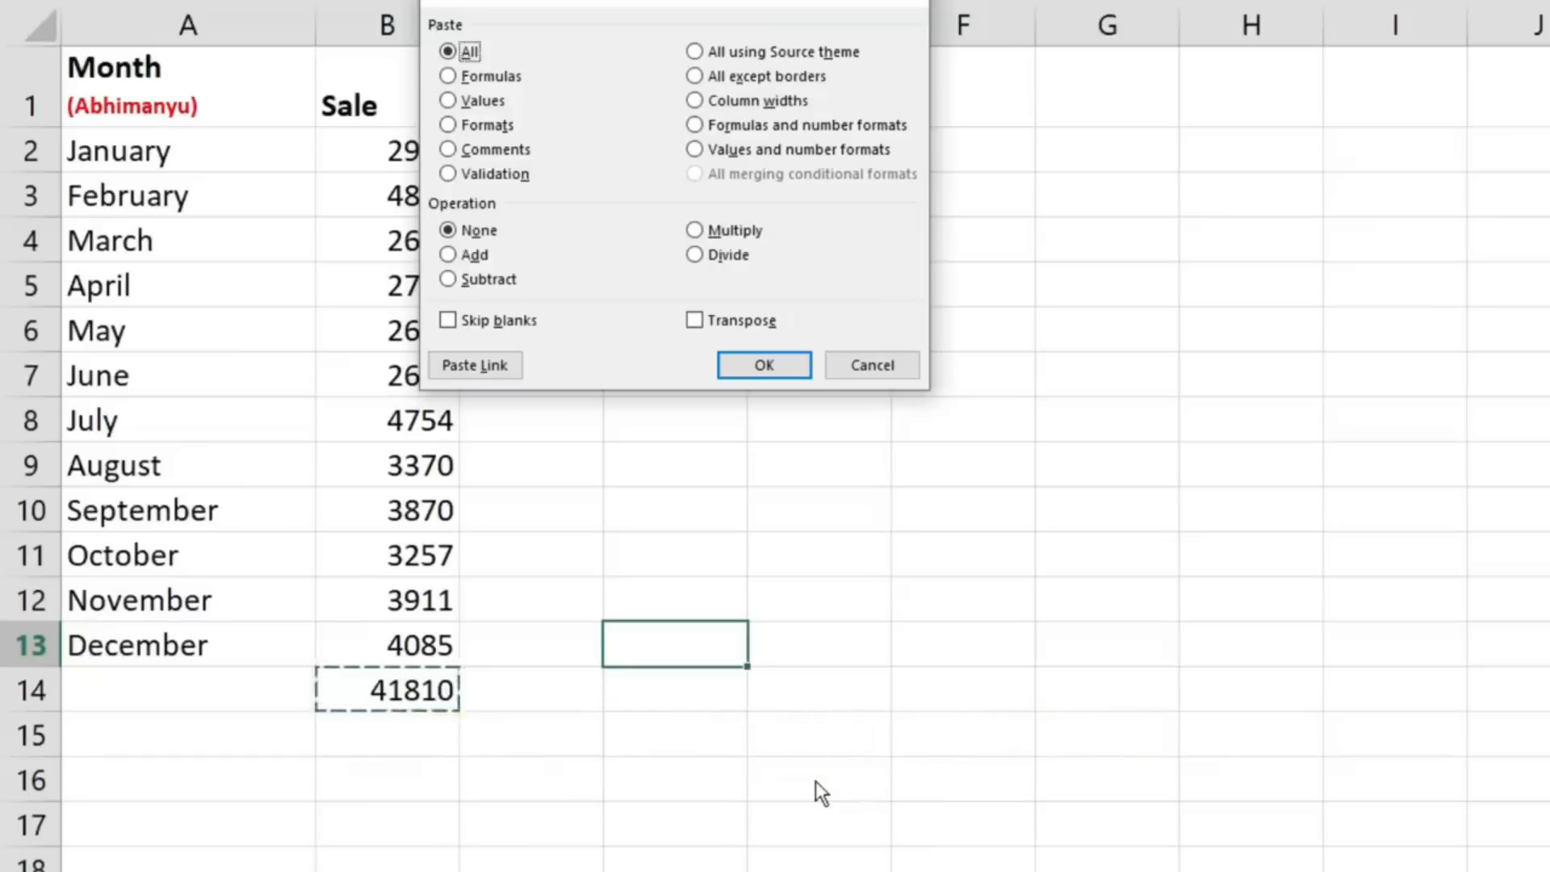
key("v")
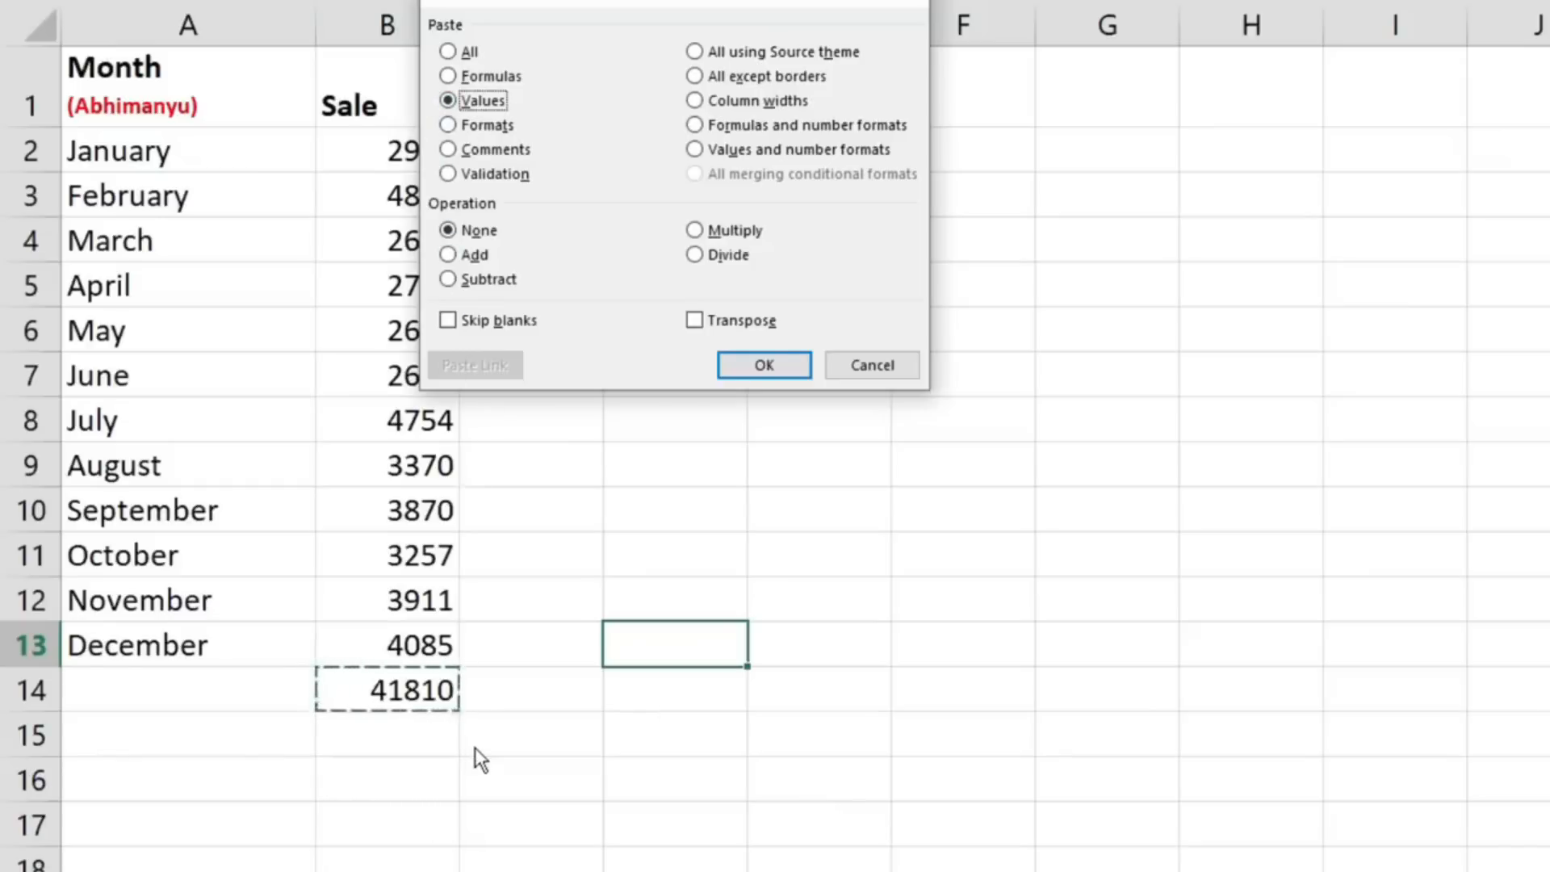
key("Return")
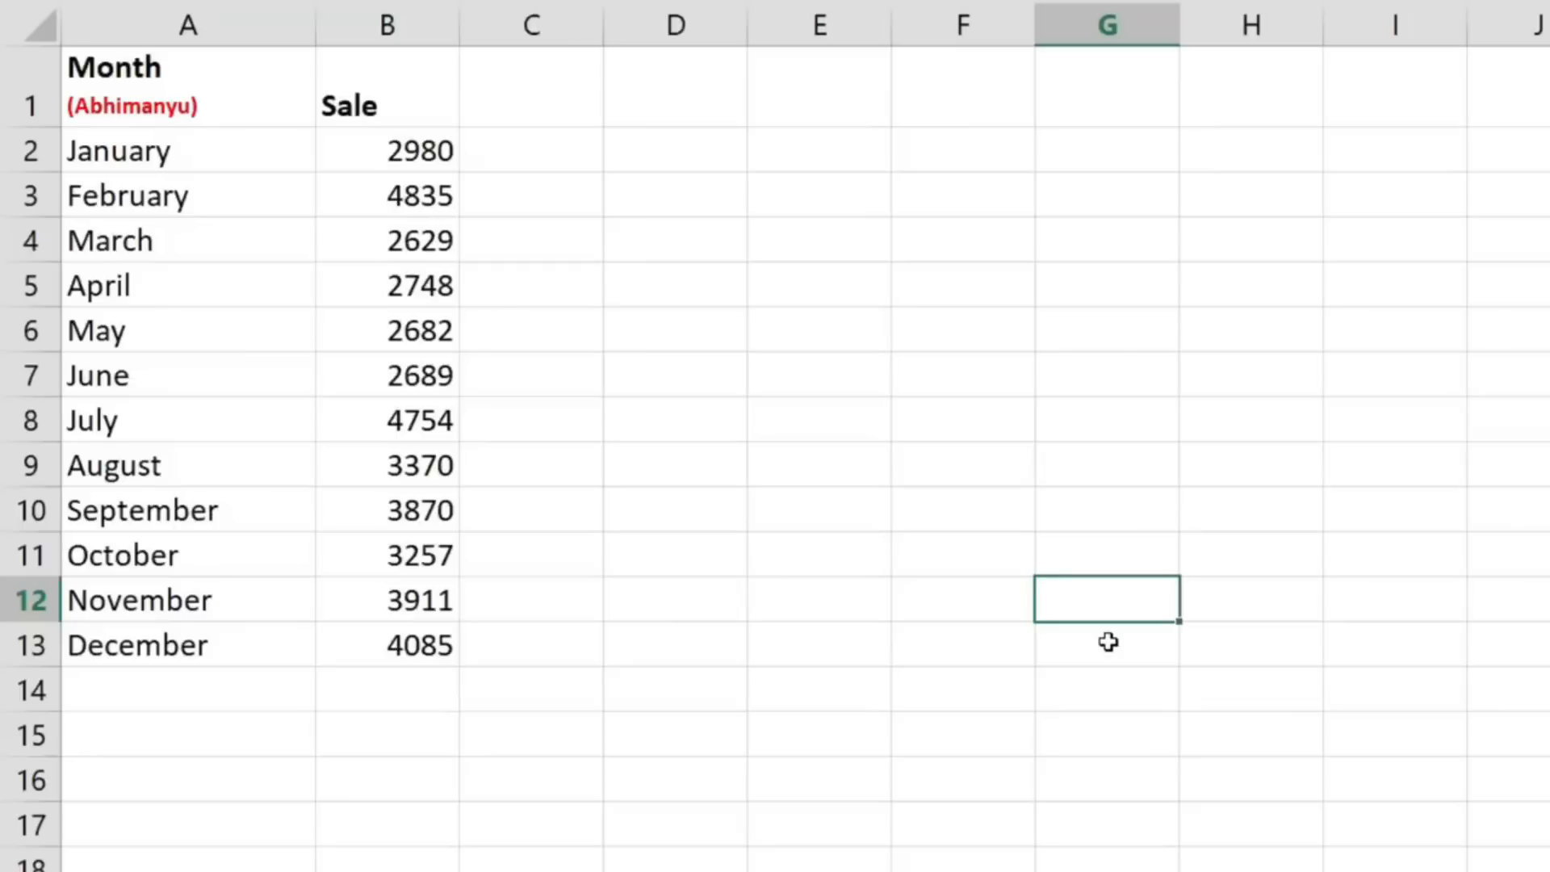
- From an empty cell, jump to A1 and move along the data's edges to A13, B13 and B1
left_click(1483, 644)
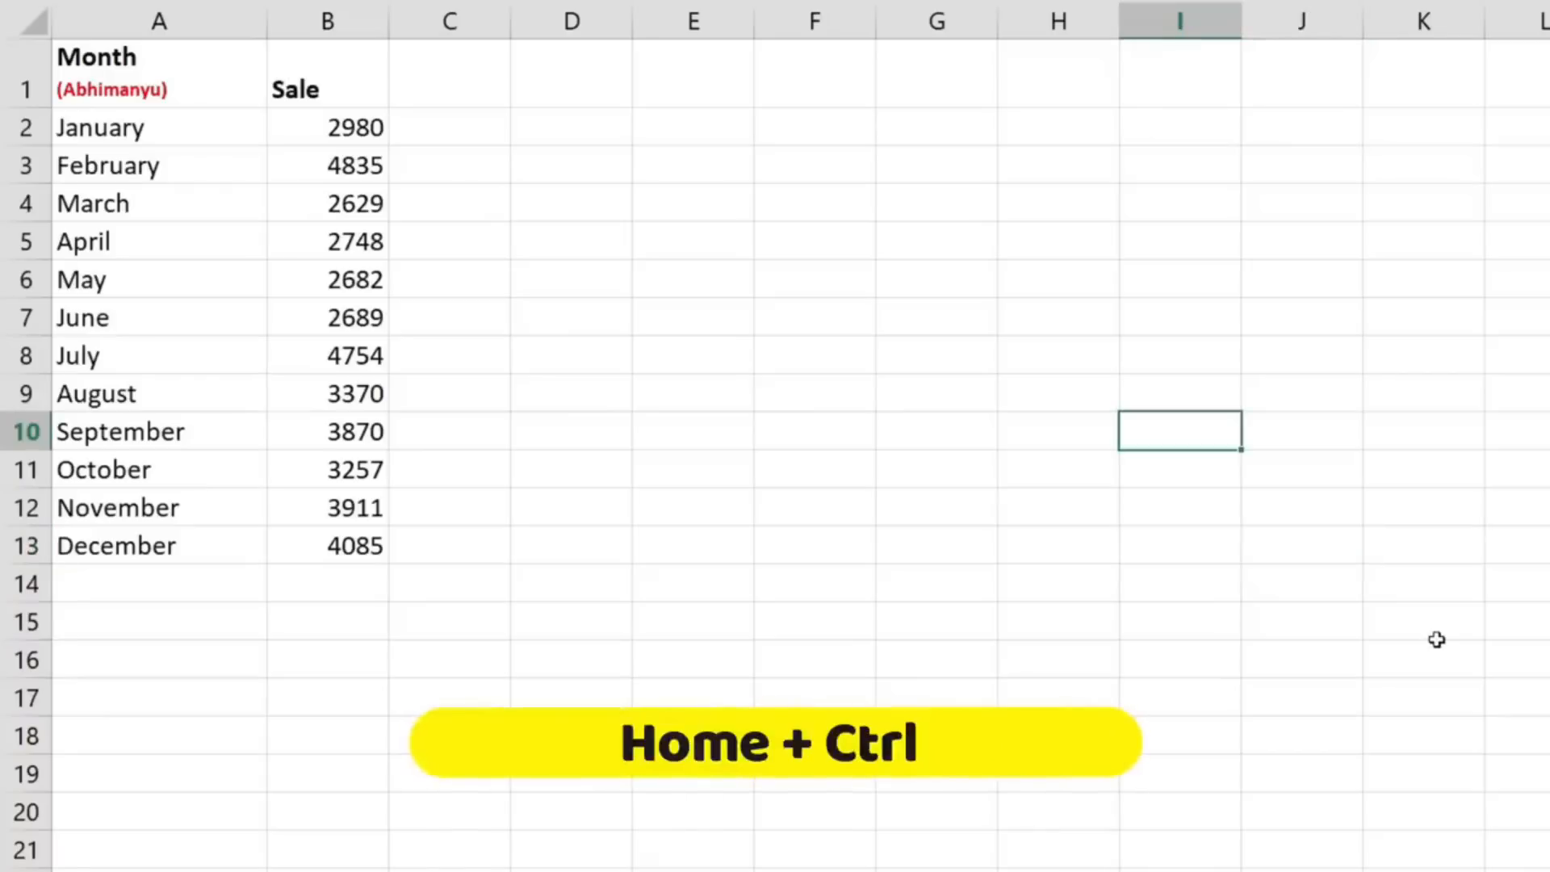
key("ctrl+Home")
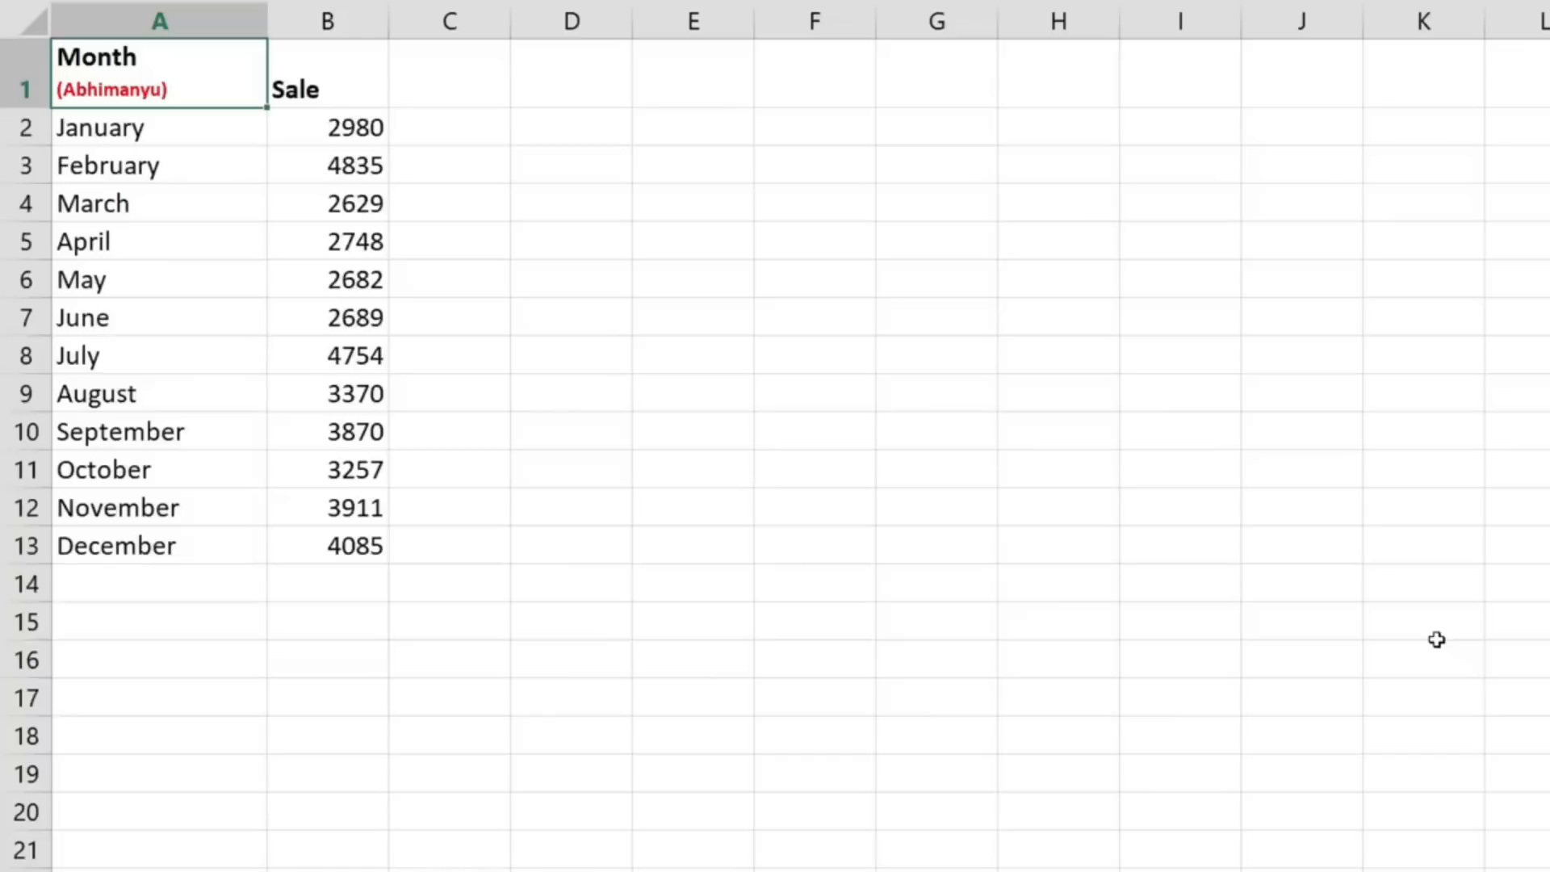
key("ctrl+Down")
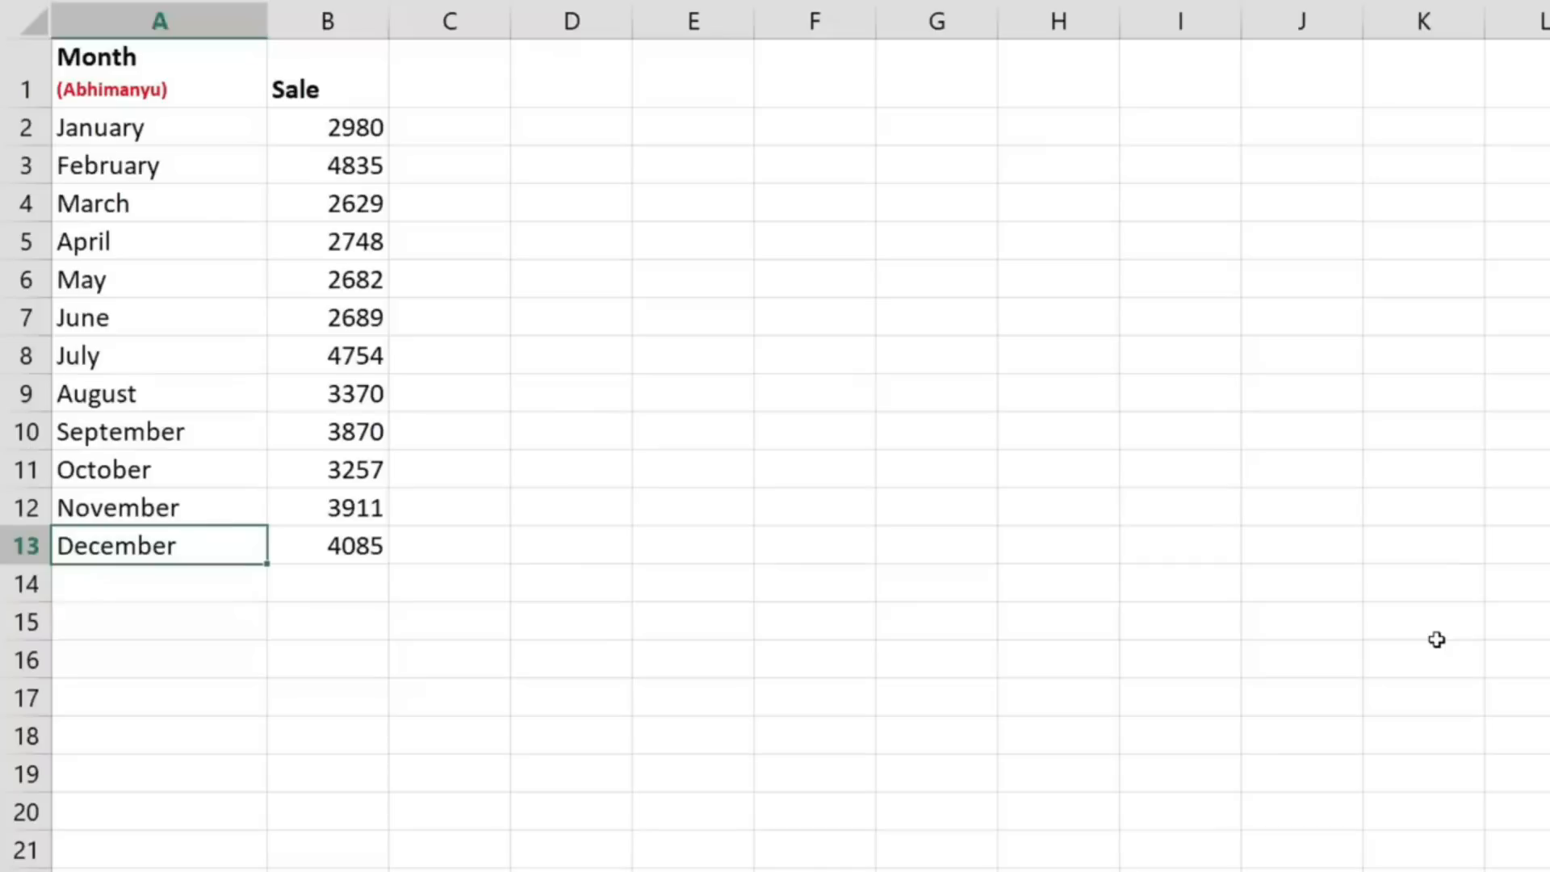
key("Right")
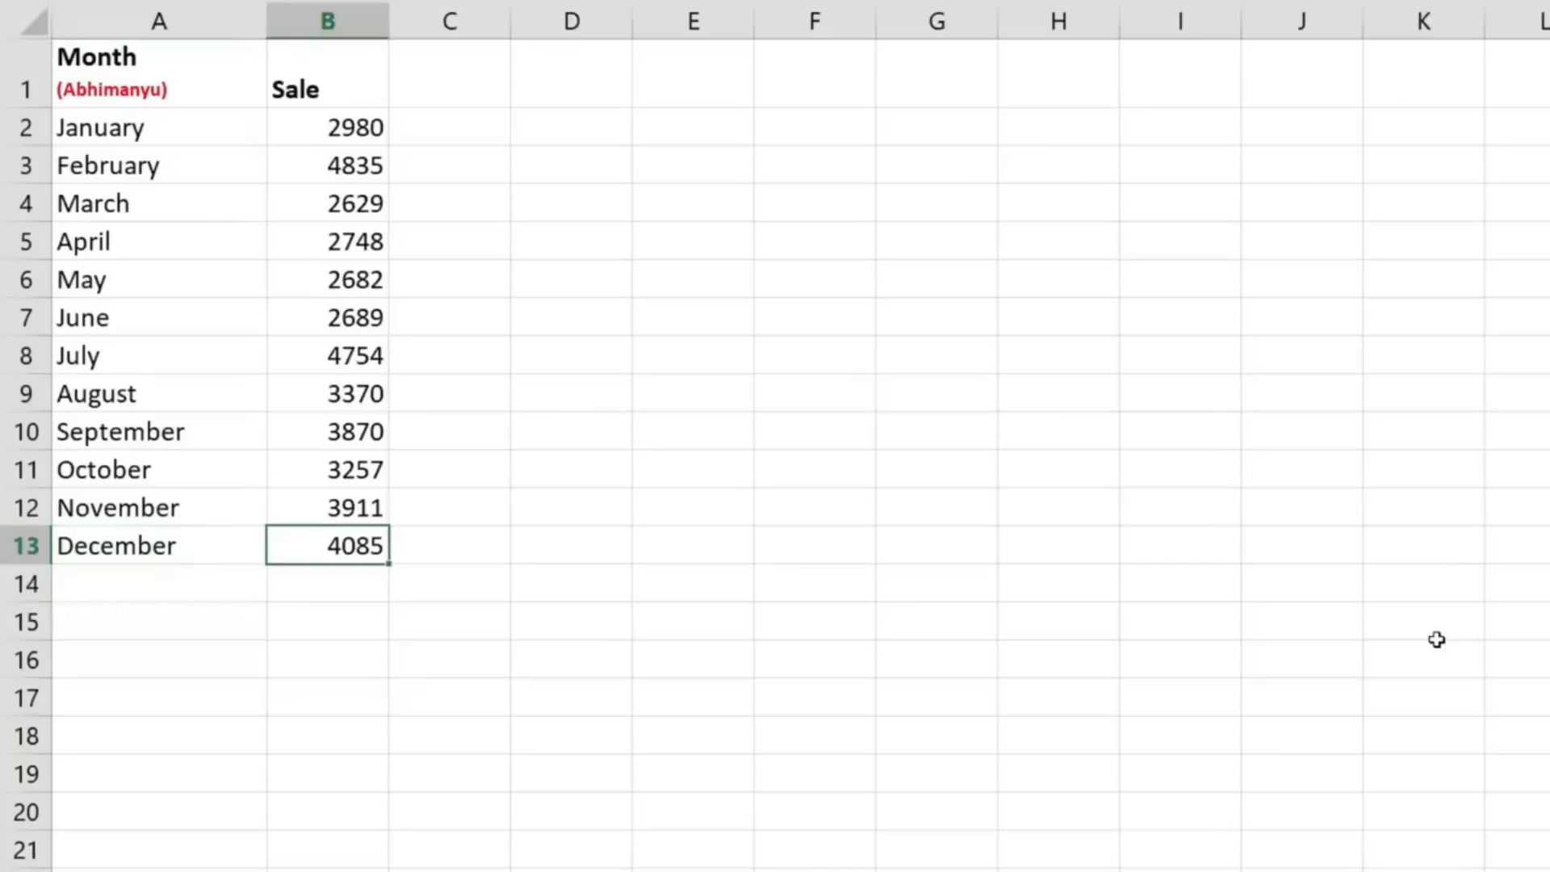
key("ctrl+Up")
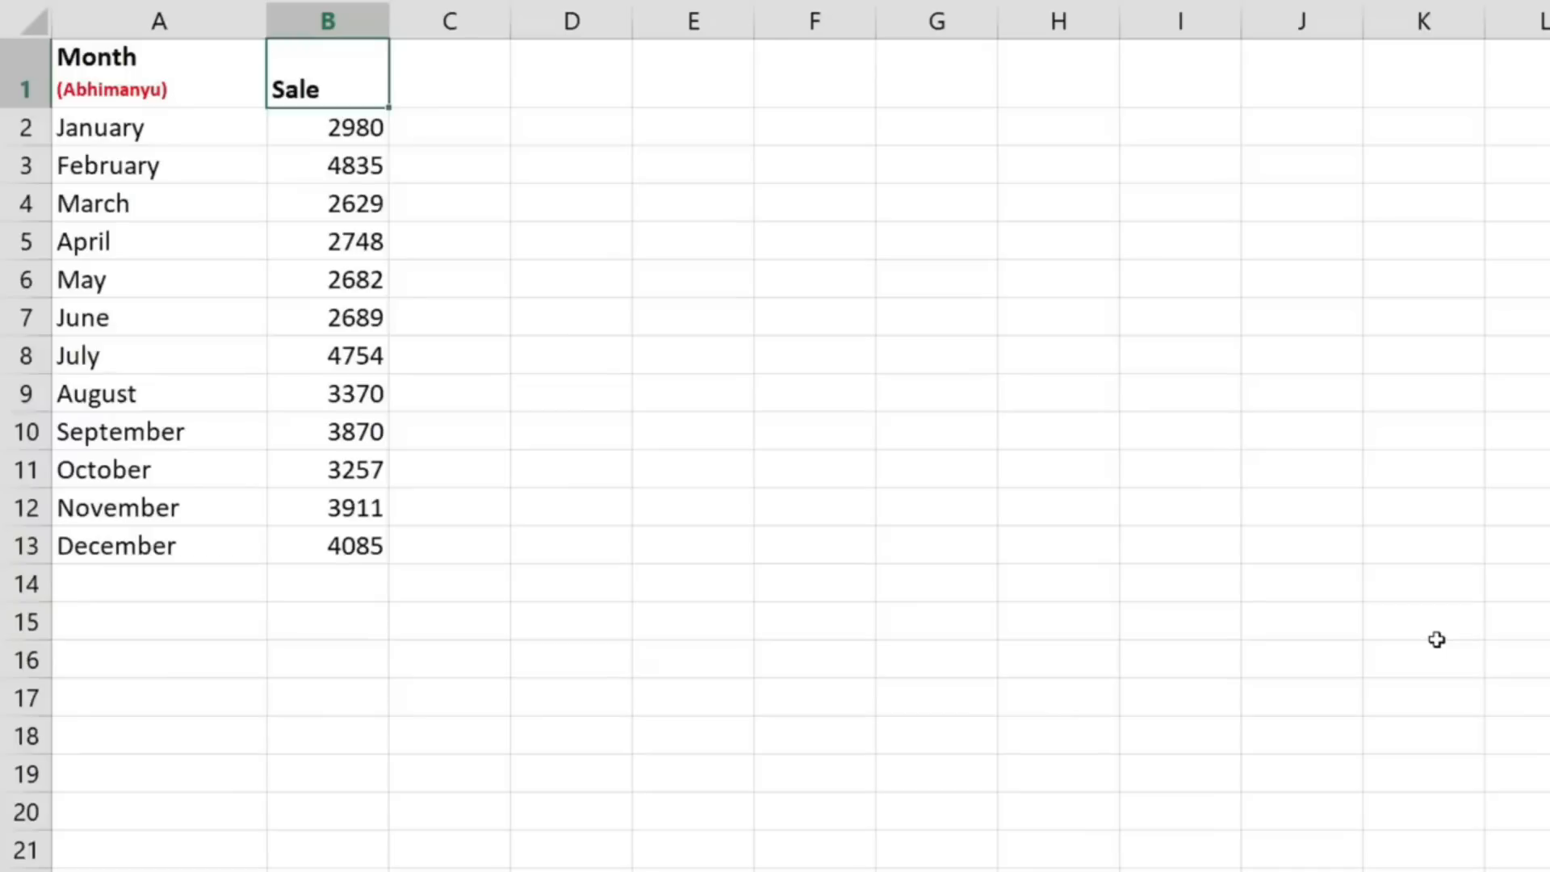
- Return to A1 and select the whole Month and Sale range A1:B13
key("Left")
key("Right")
key("Left")
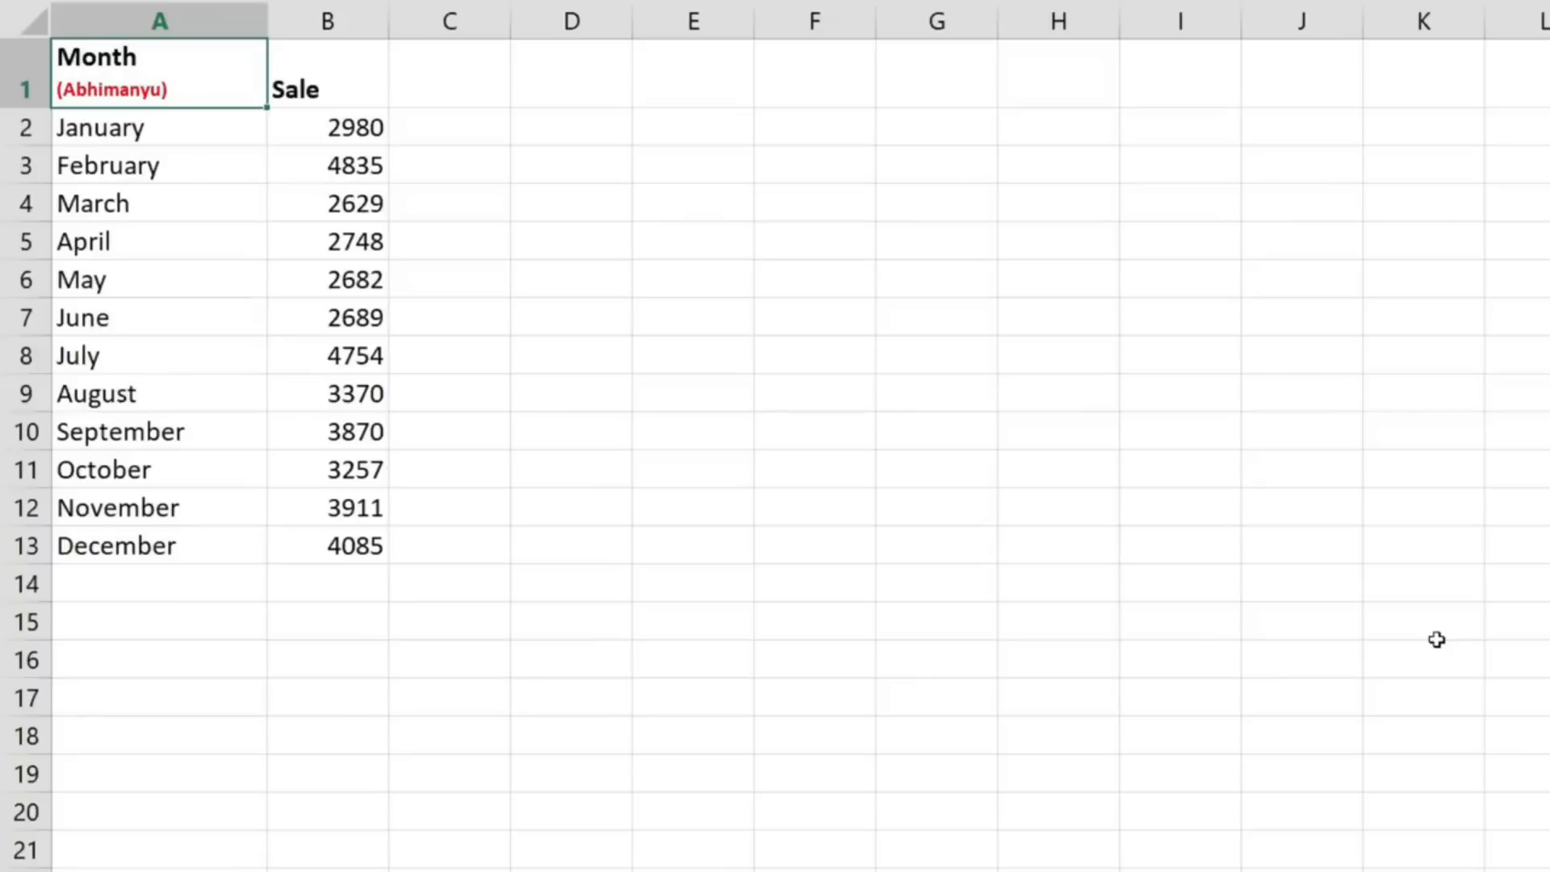
key("ctrl+shift+Down")
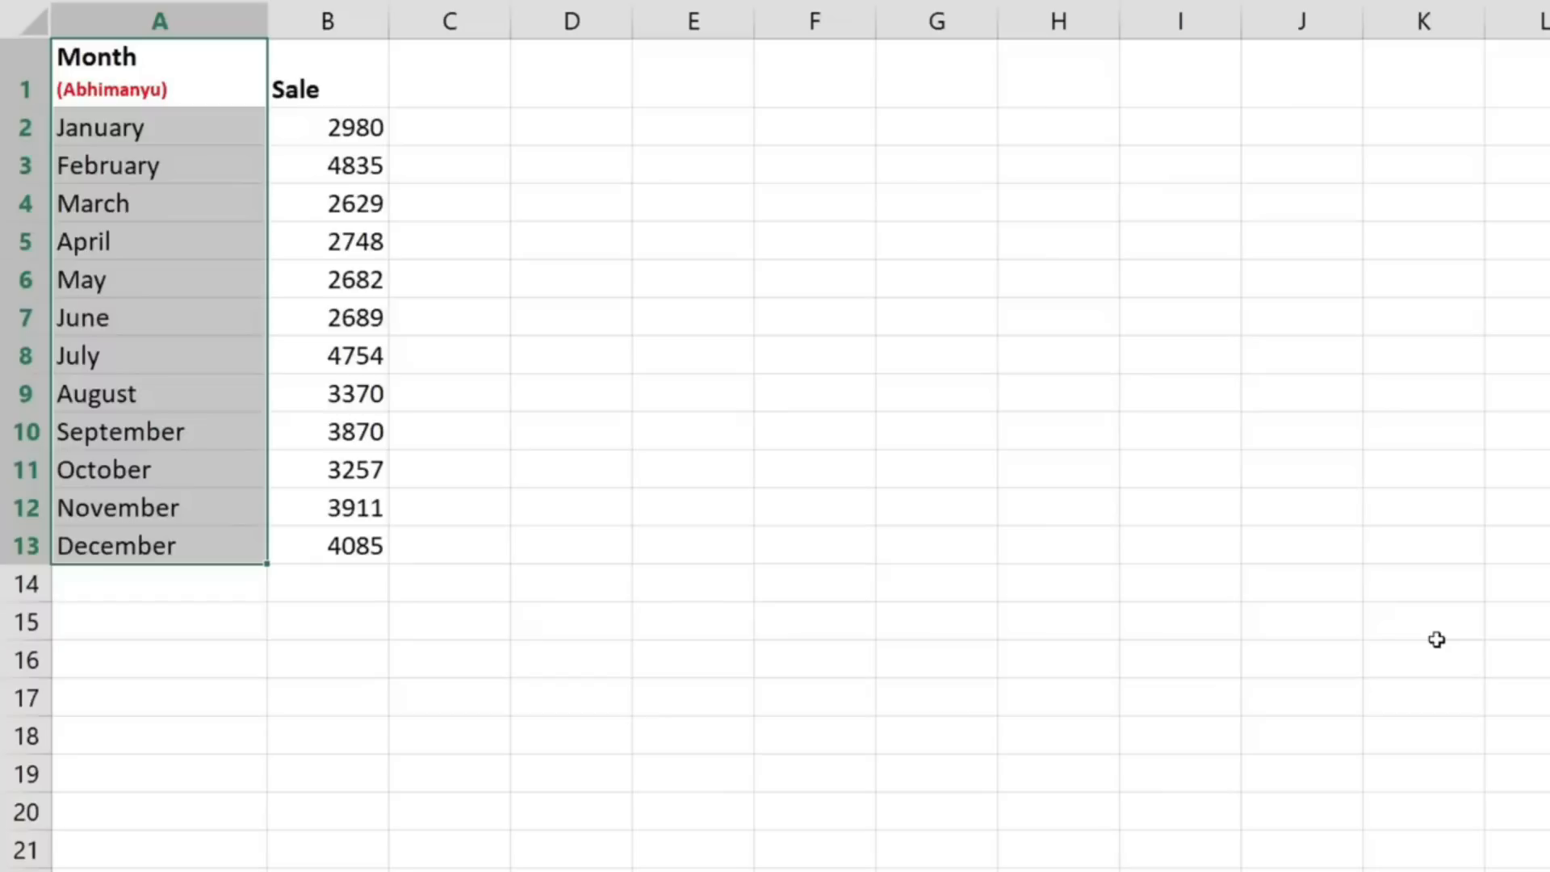
key("shift+Right")
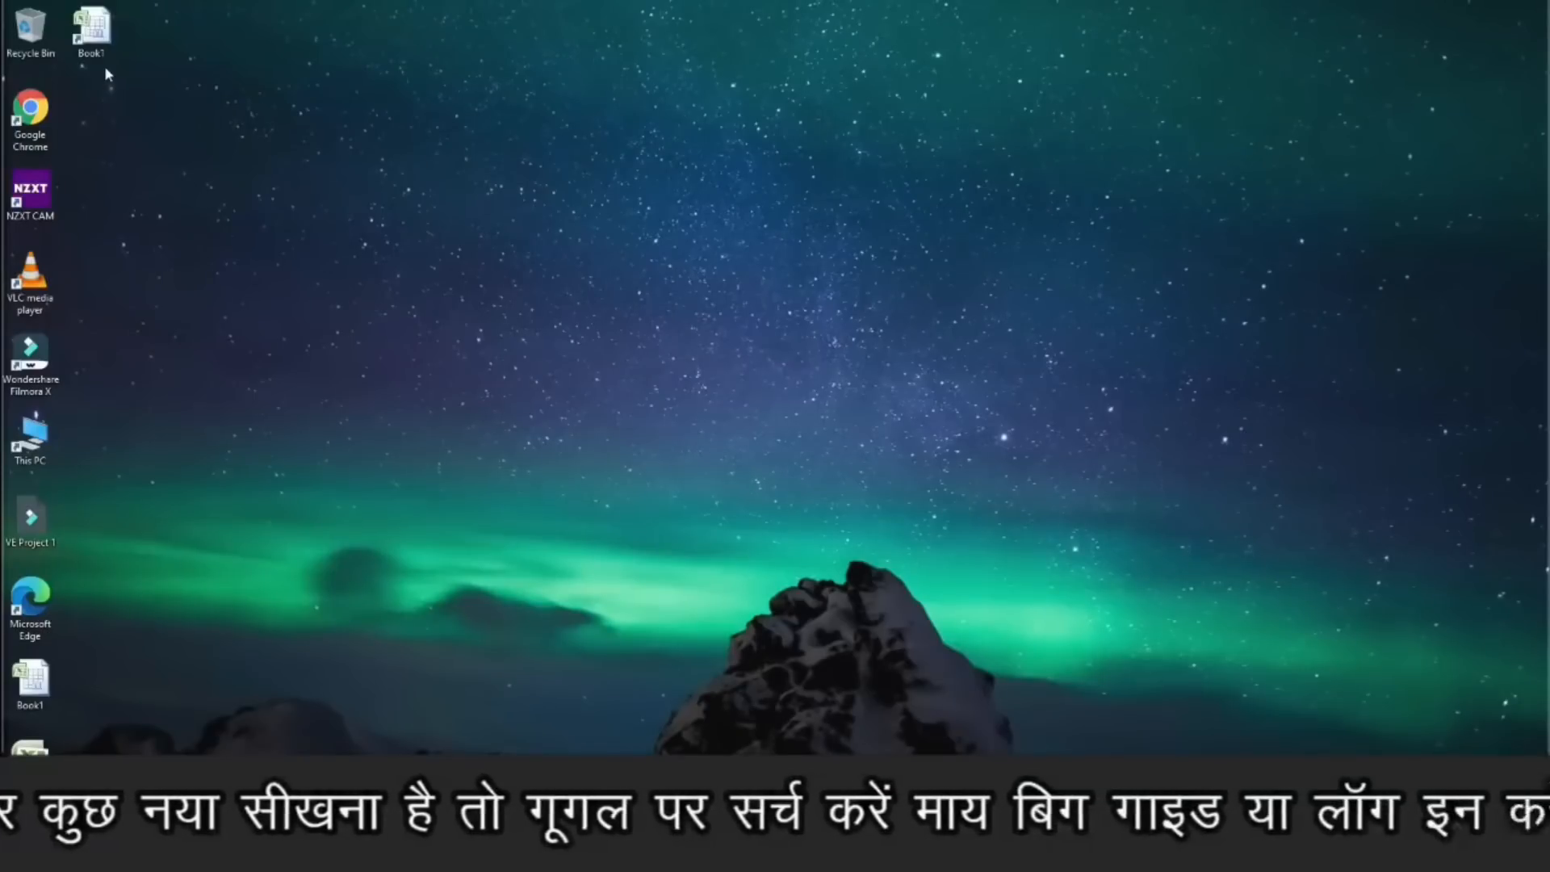
- Open the Book1 workbook from the desktop and enter =CELL("filename") in E14 below the student marks
double_click(97, 40)
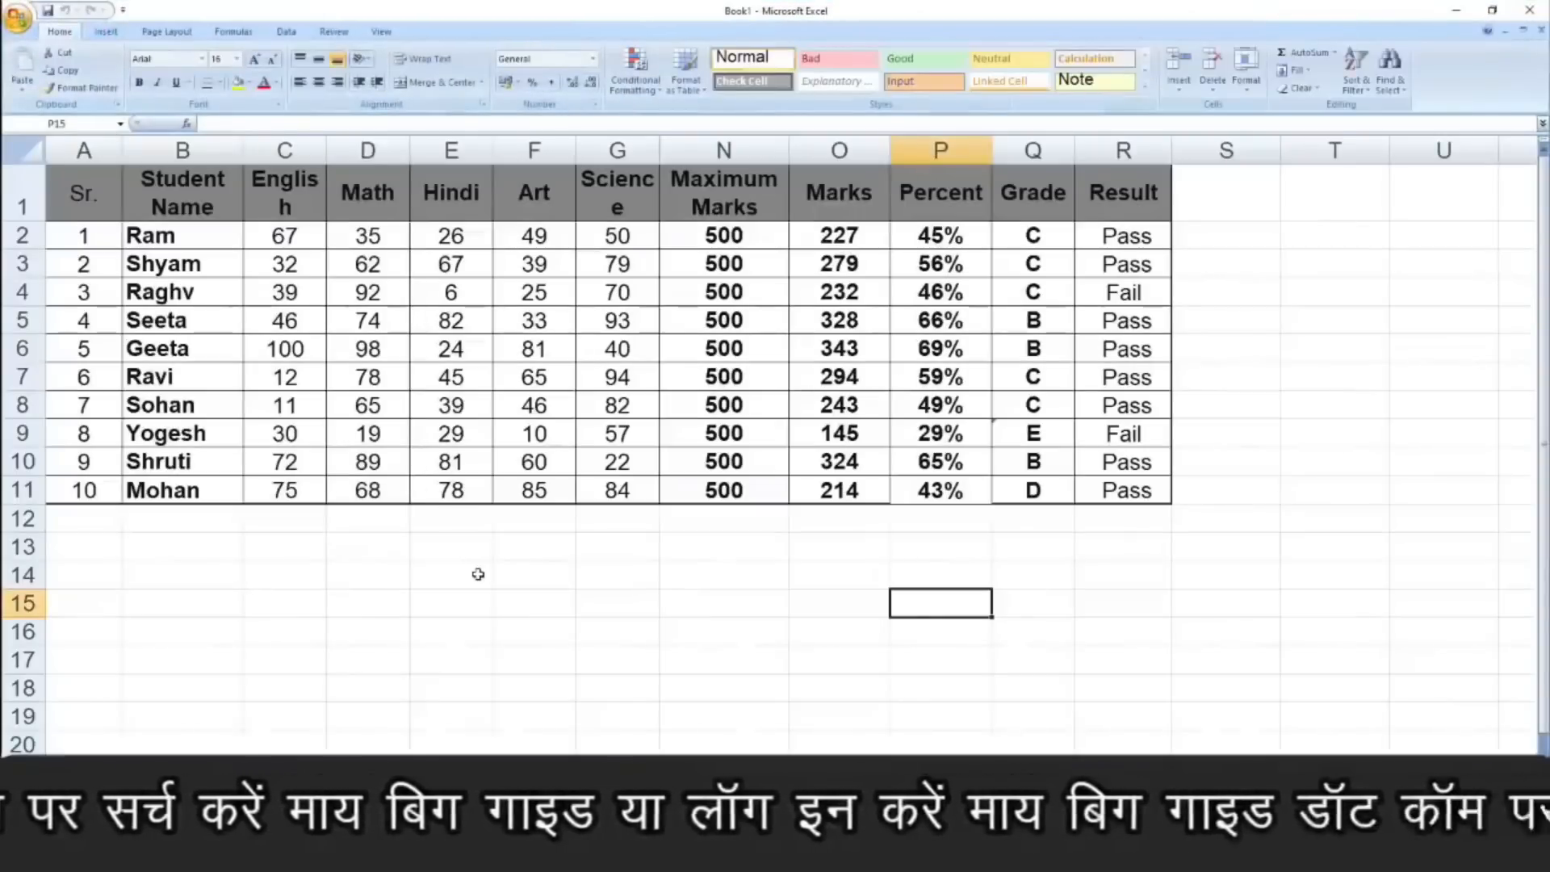
left_click(478, 574)
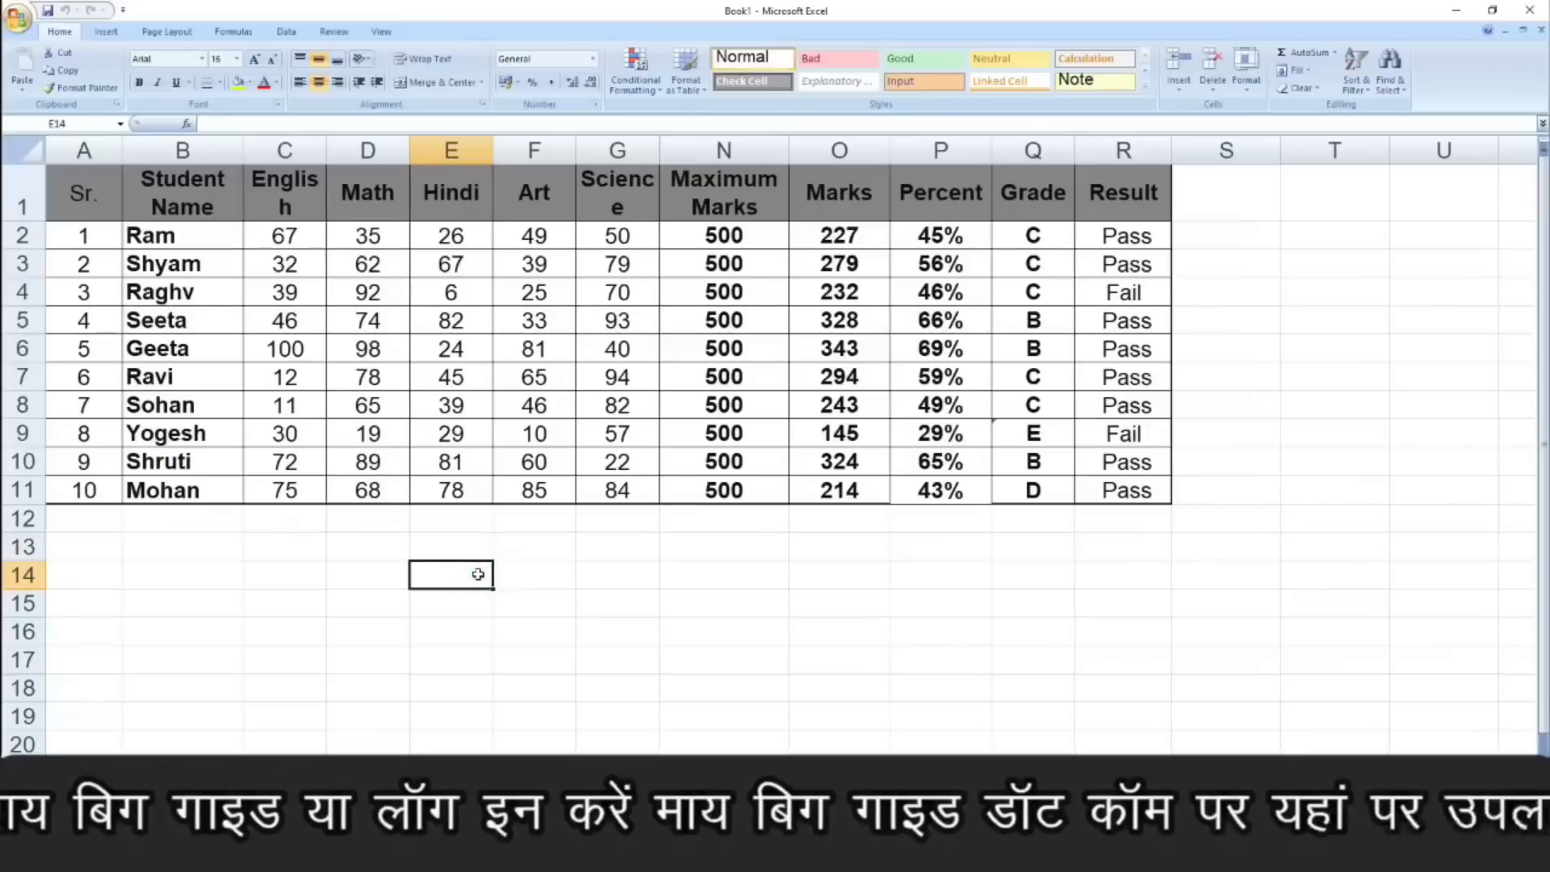
type("=")
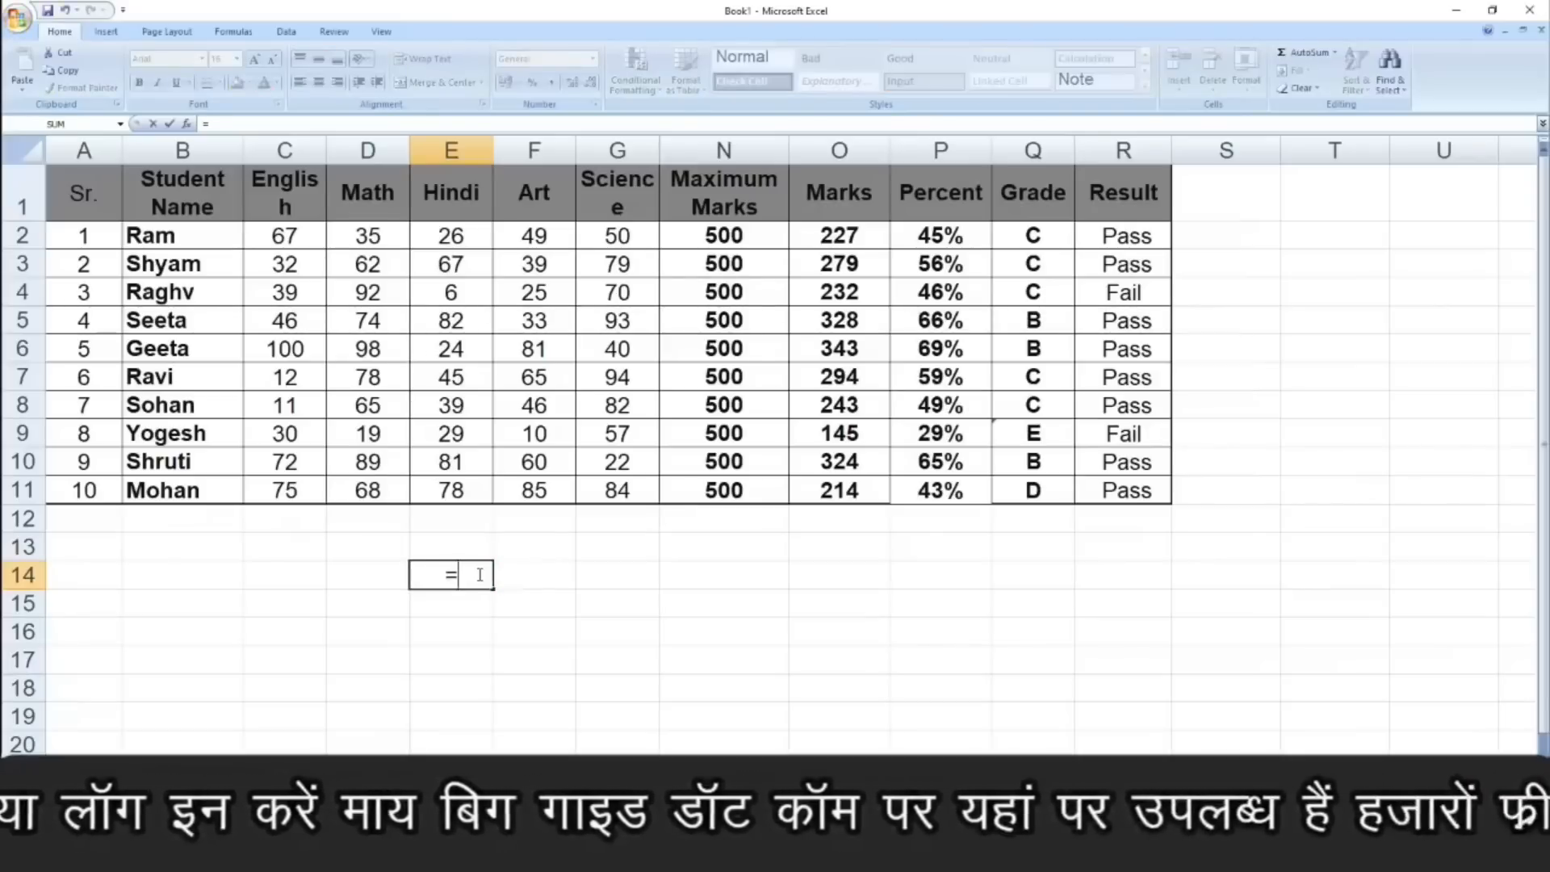
type("cell")
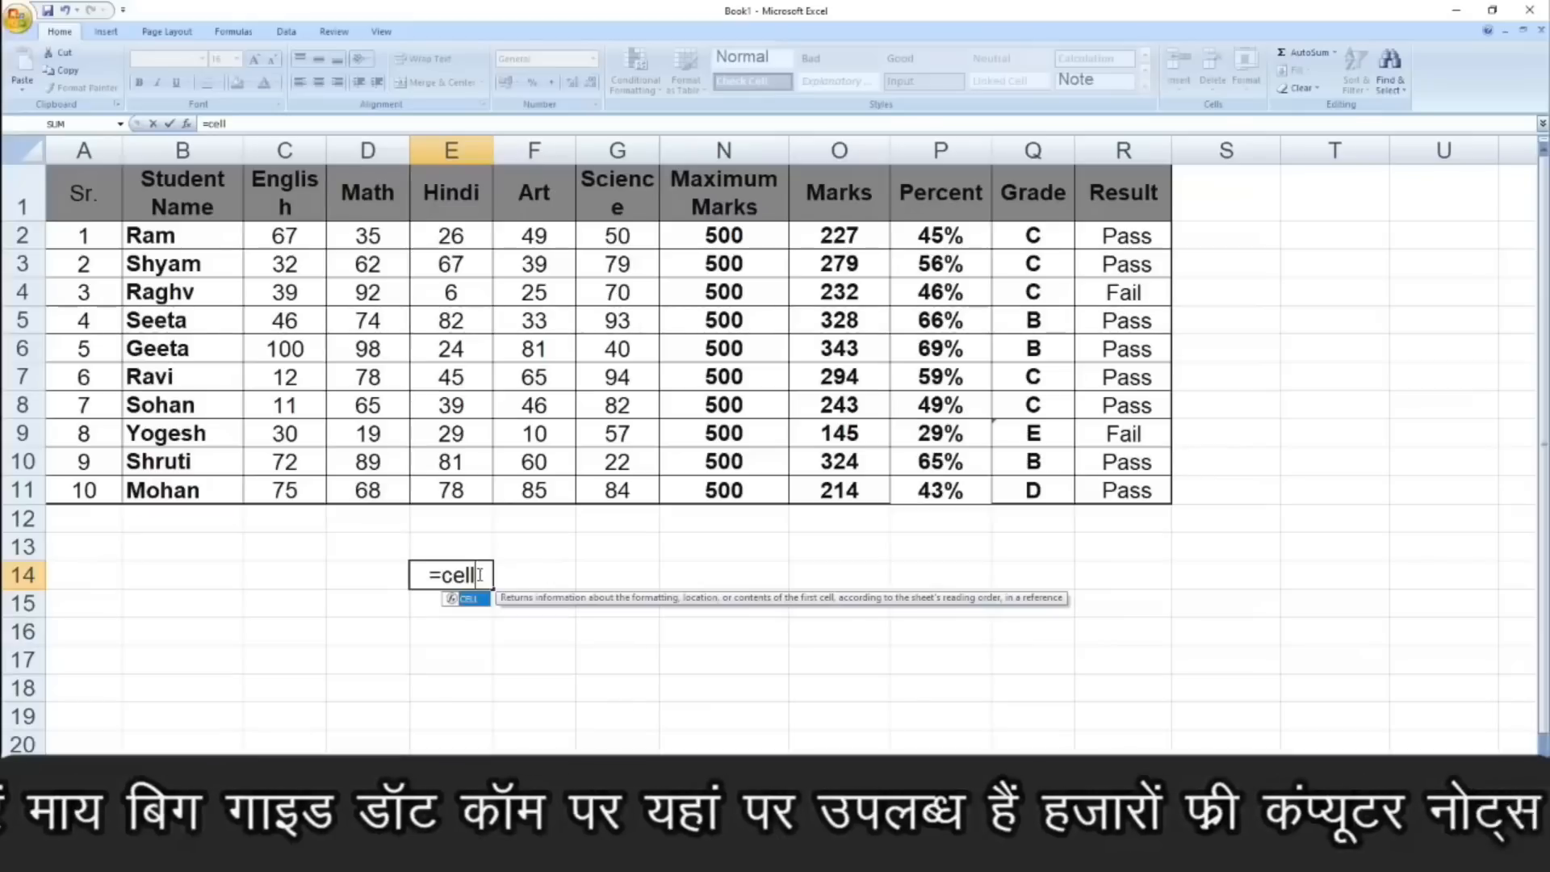
type("(")
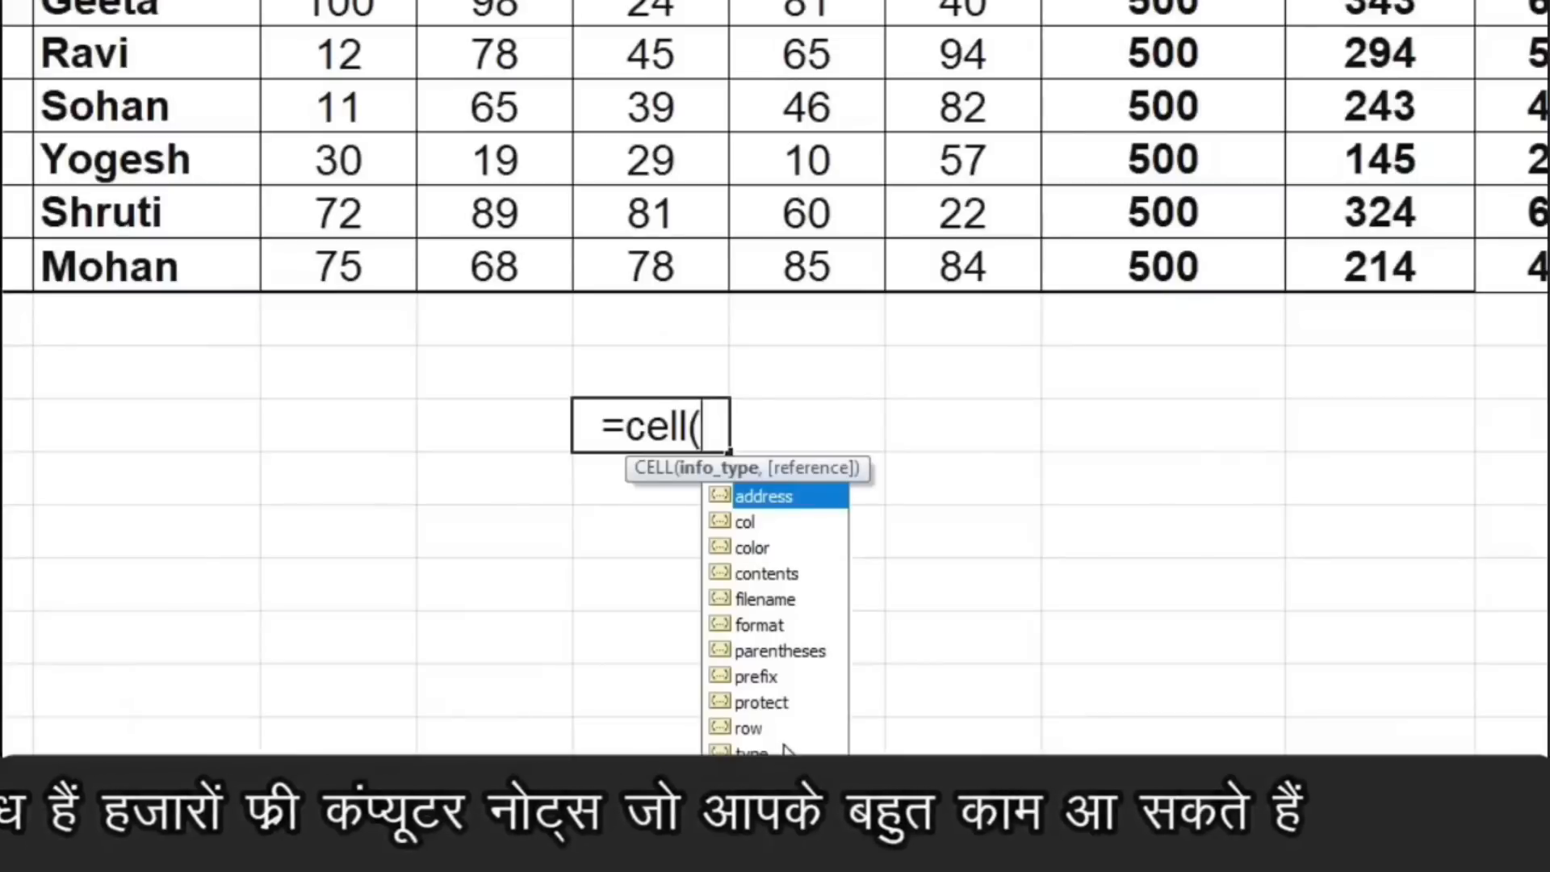
double_click(782, 602)
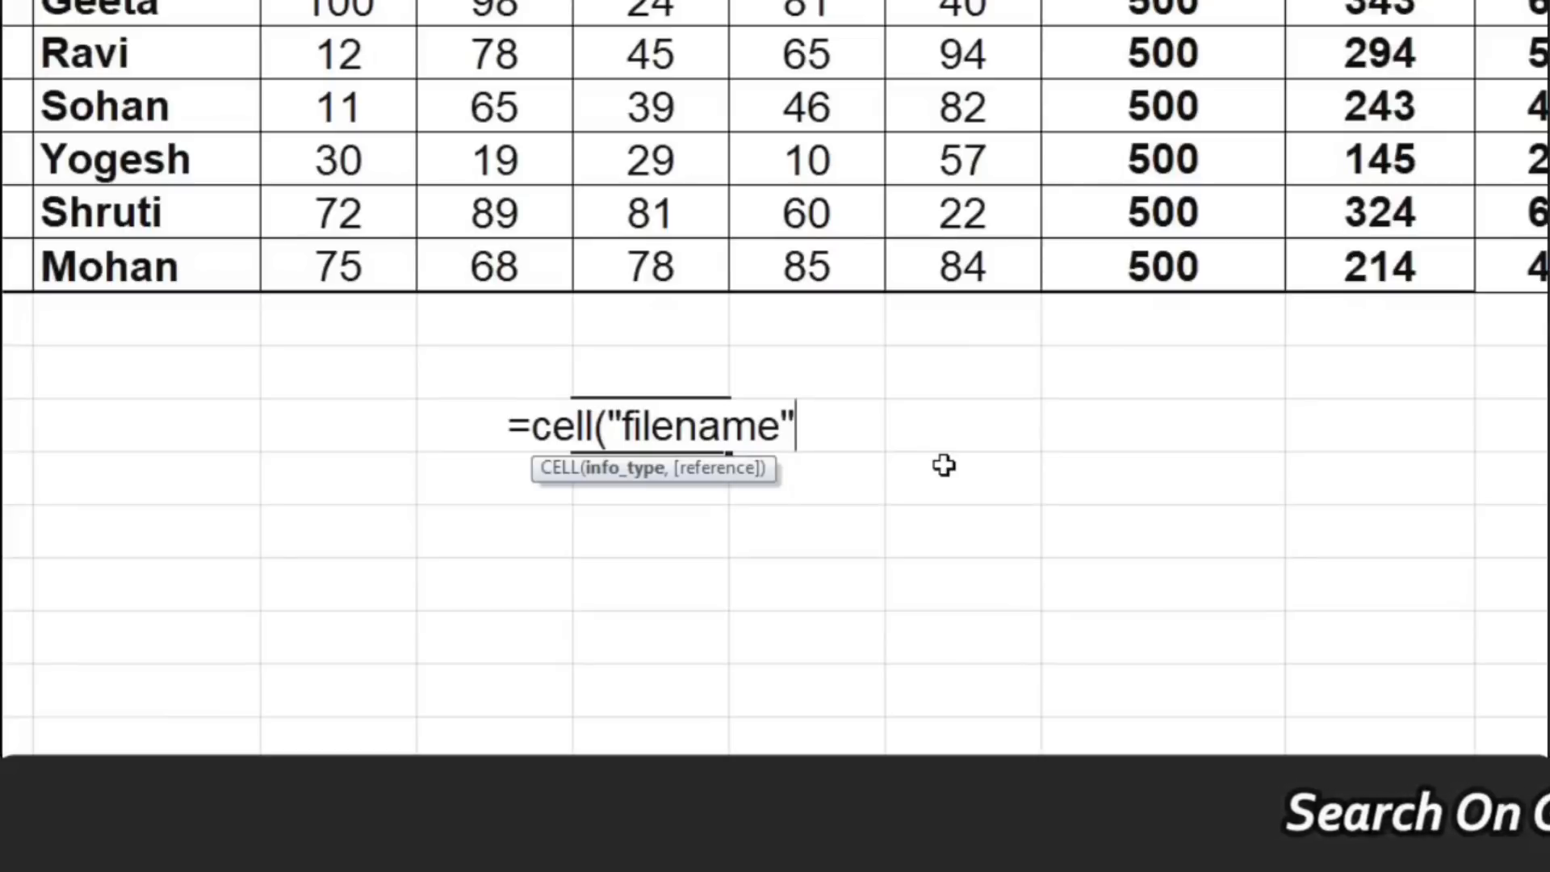
type(")")
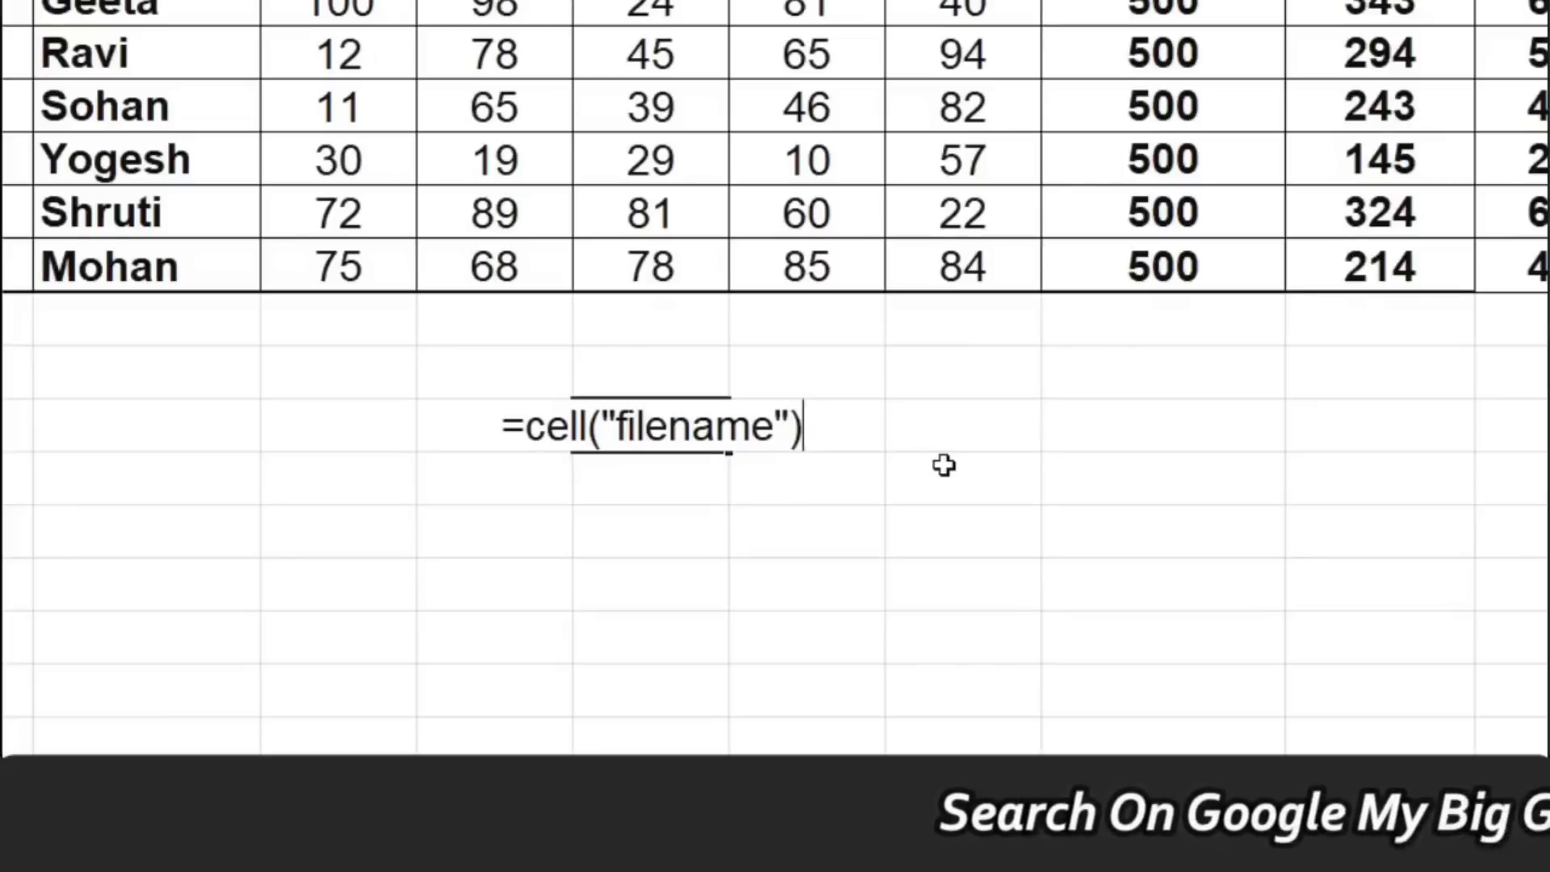
key("Return")
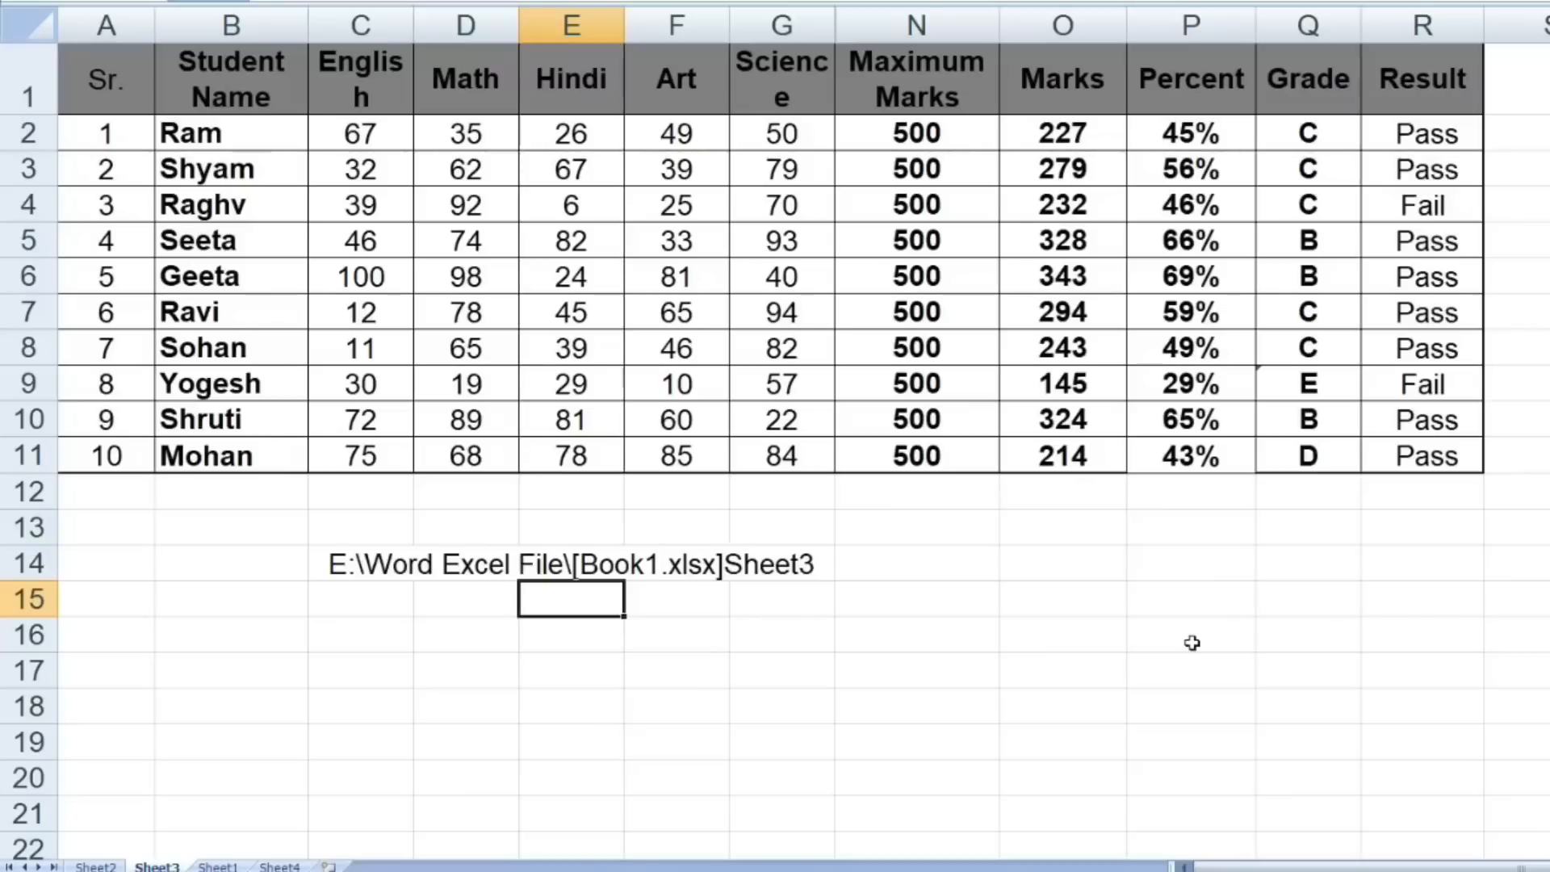
- Display the sheet's formulas instead of their results and examine those in the Marks, Percent, Grade and Result columns
key("ctrl+grave")
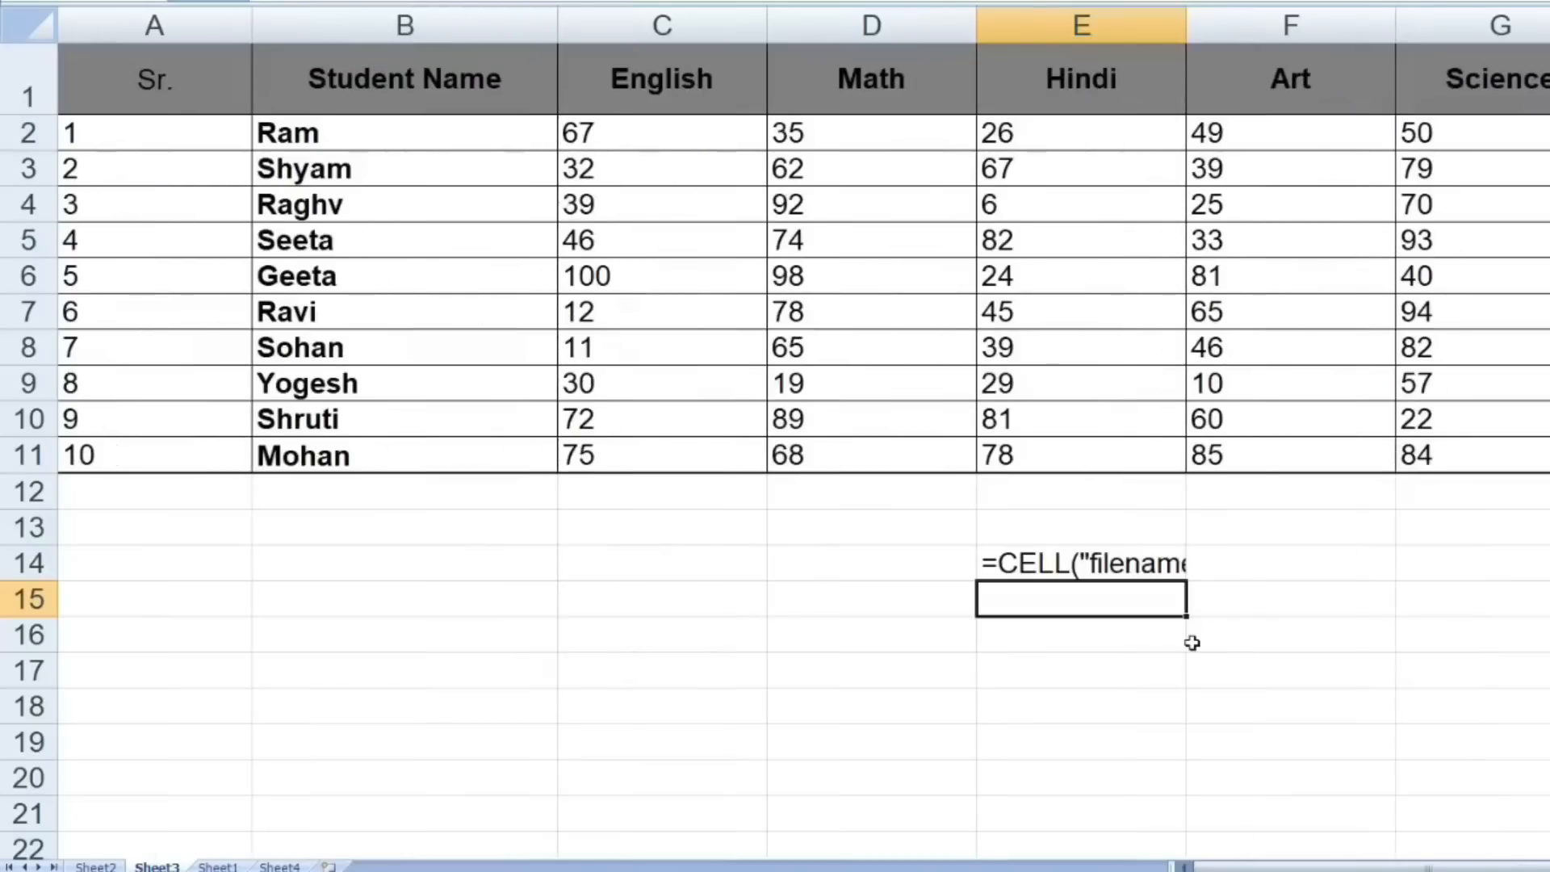
left_click_drag(1292, 866, 1302, 867)
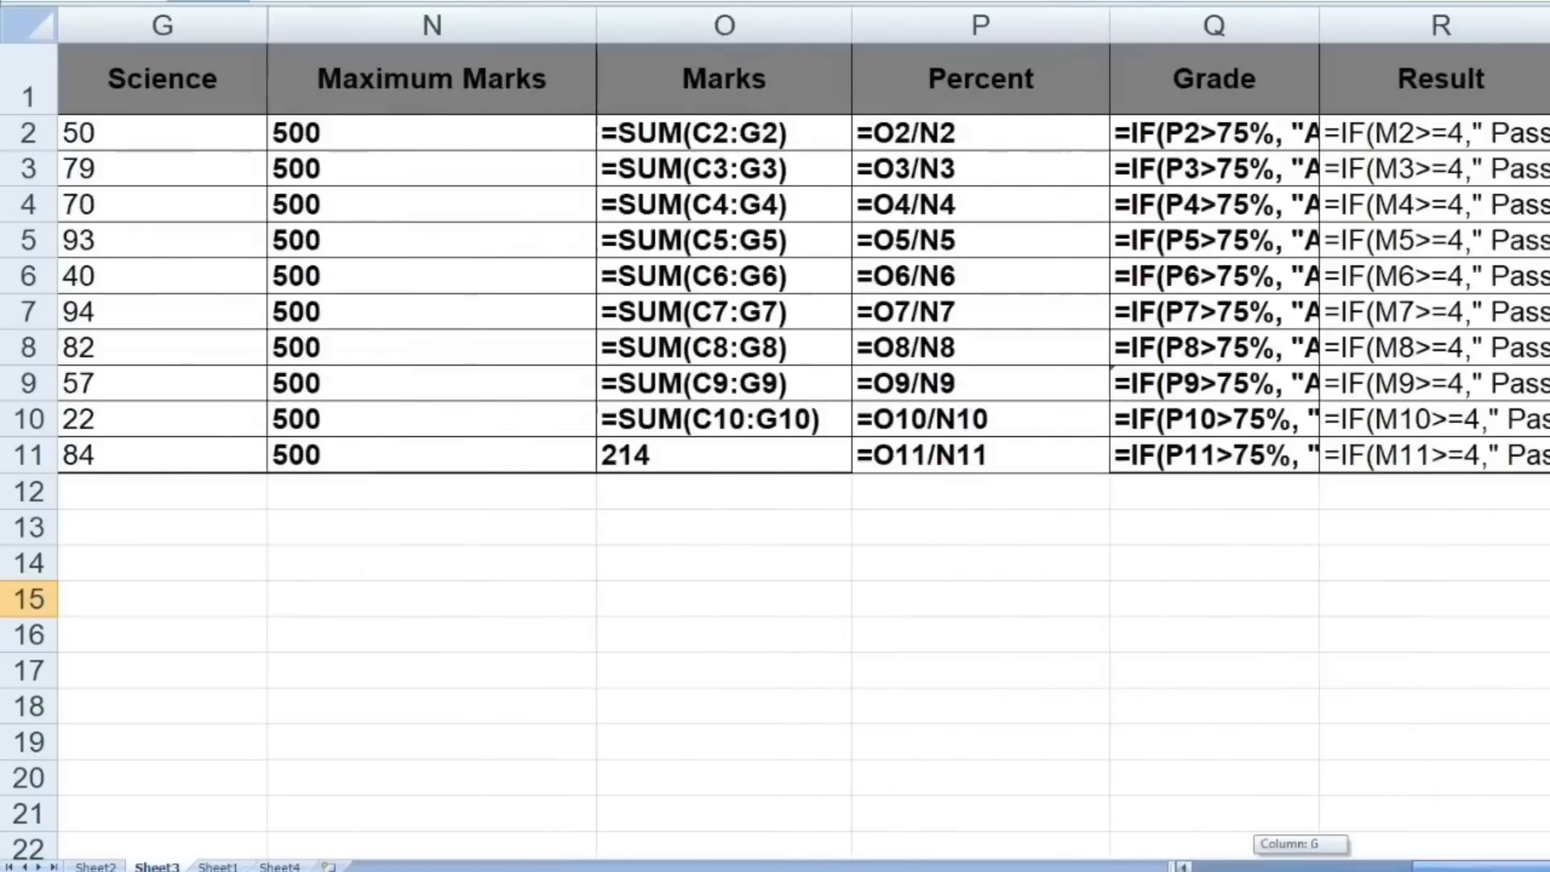
left_click_drag(1449, 867, 1447, 867)
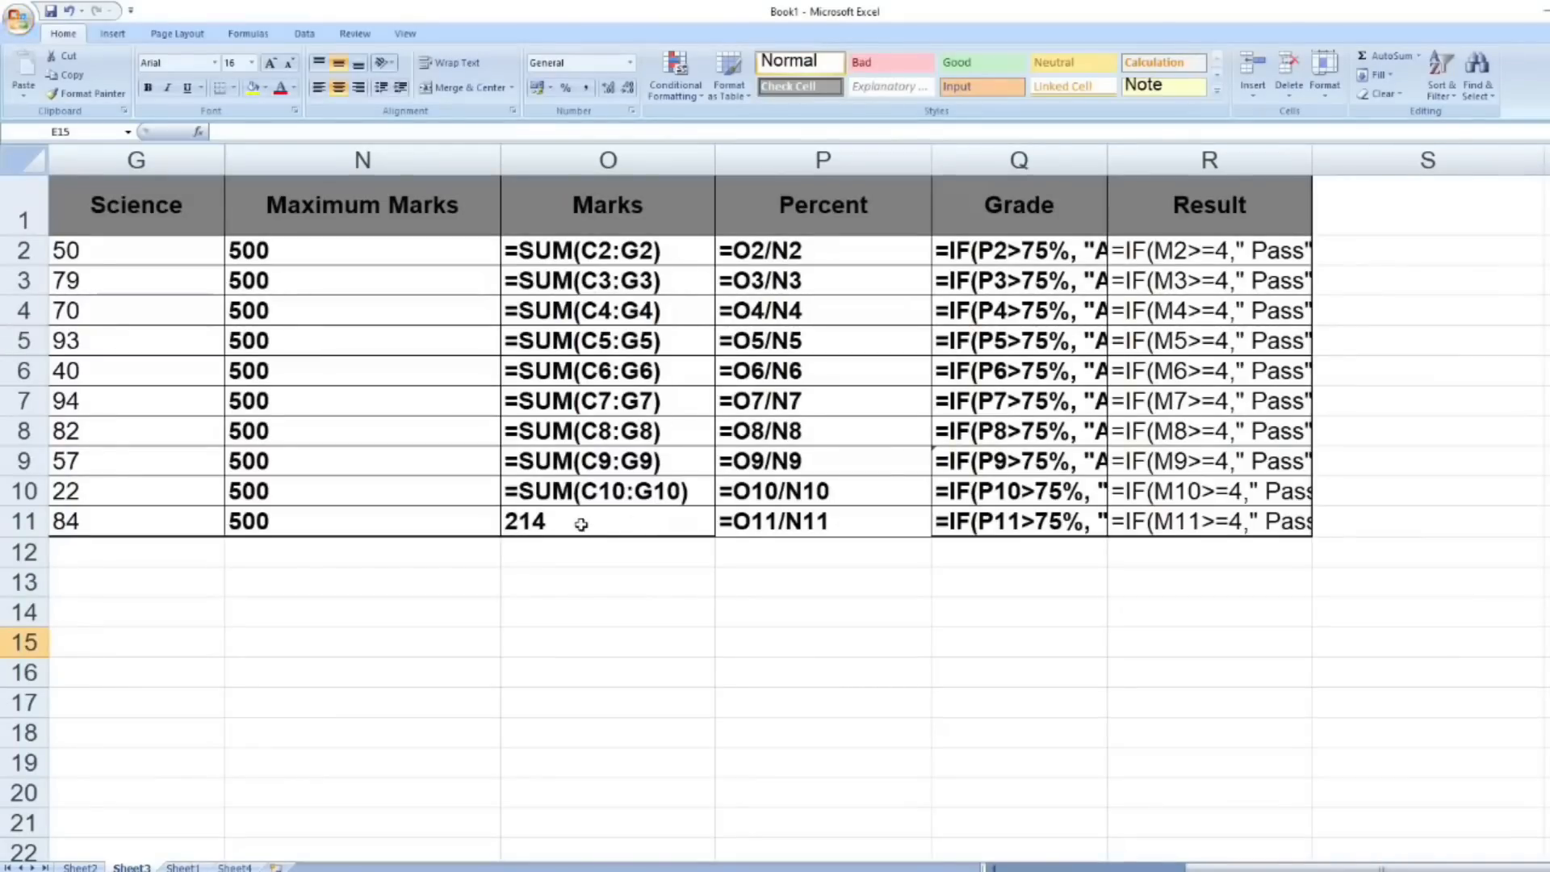
- Widen the Grade and Result columns to show more of their formulas, and switch the sheet back to displaying values
left_click_drag(1105, 160, 1194, 160)
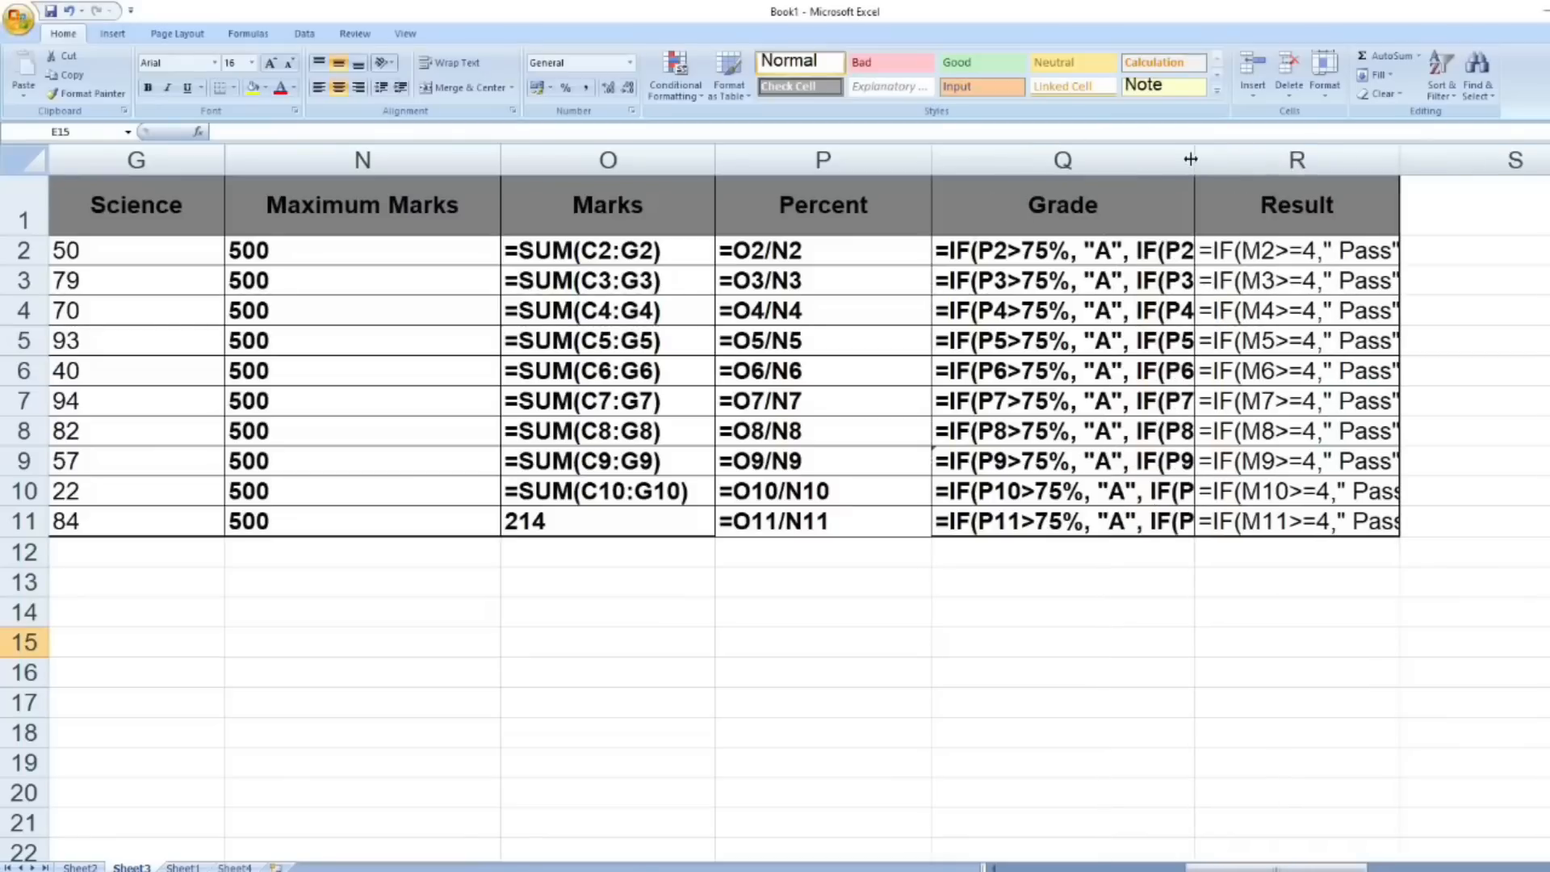
left_click_drag(1397, 164, 1397, 164)
left_click_drag(1495, 179, 1498, 178)
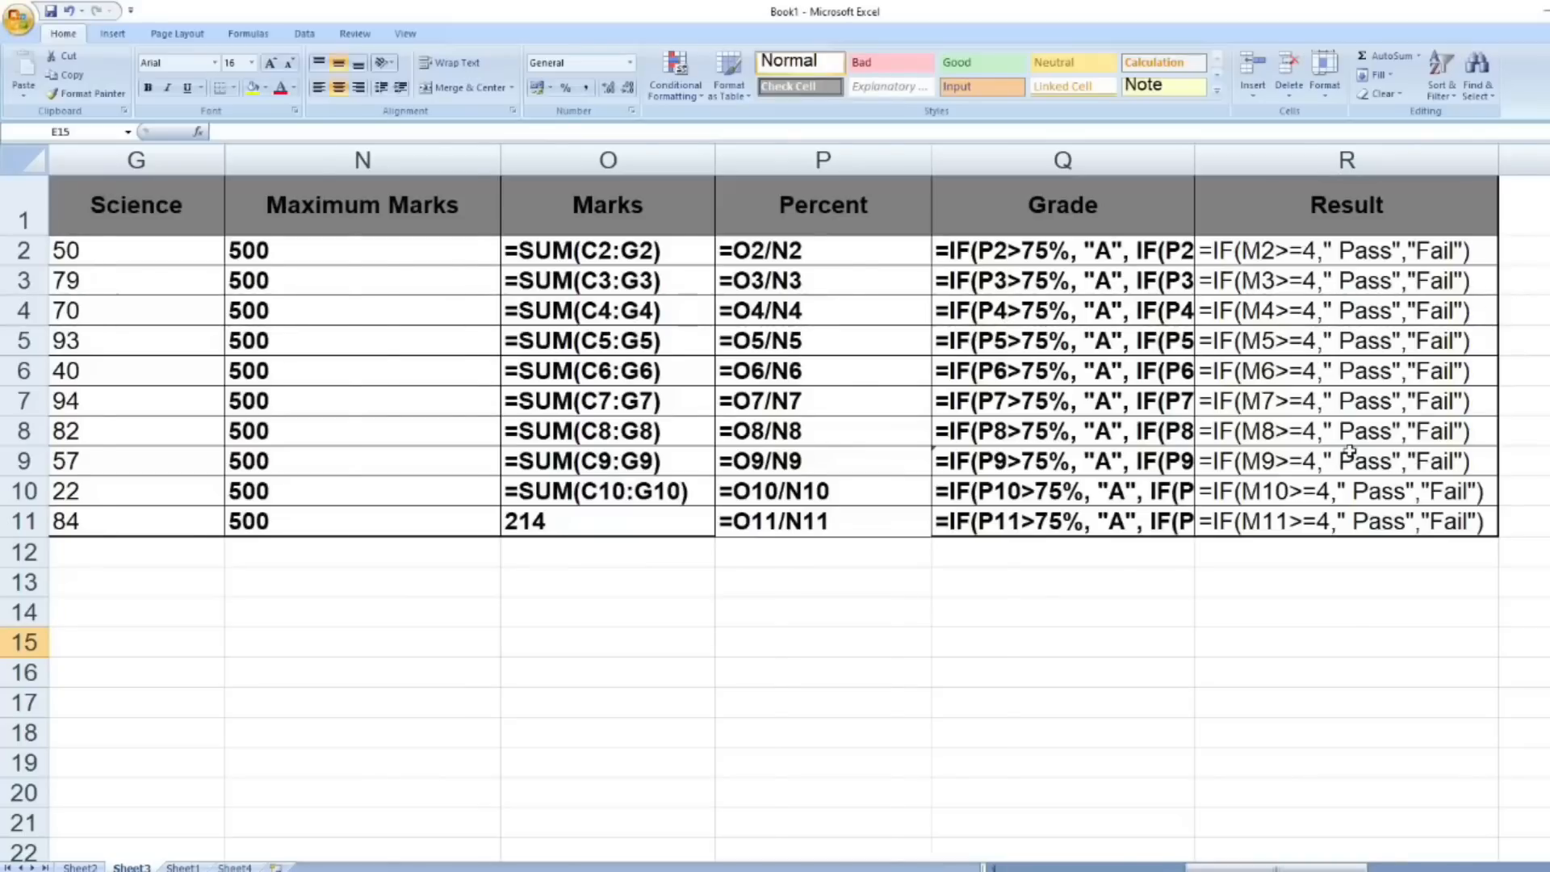
key("ctrl+grave")
left_click(1054, 866)
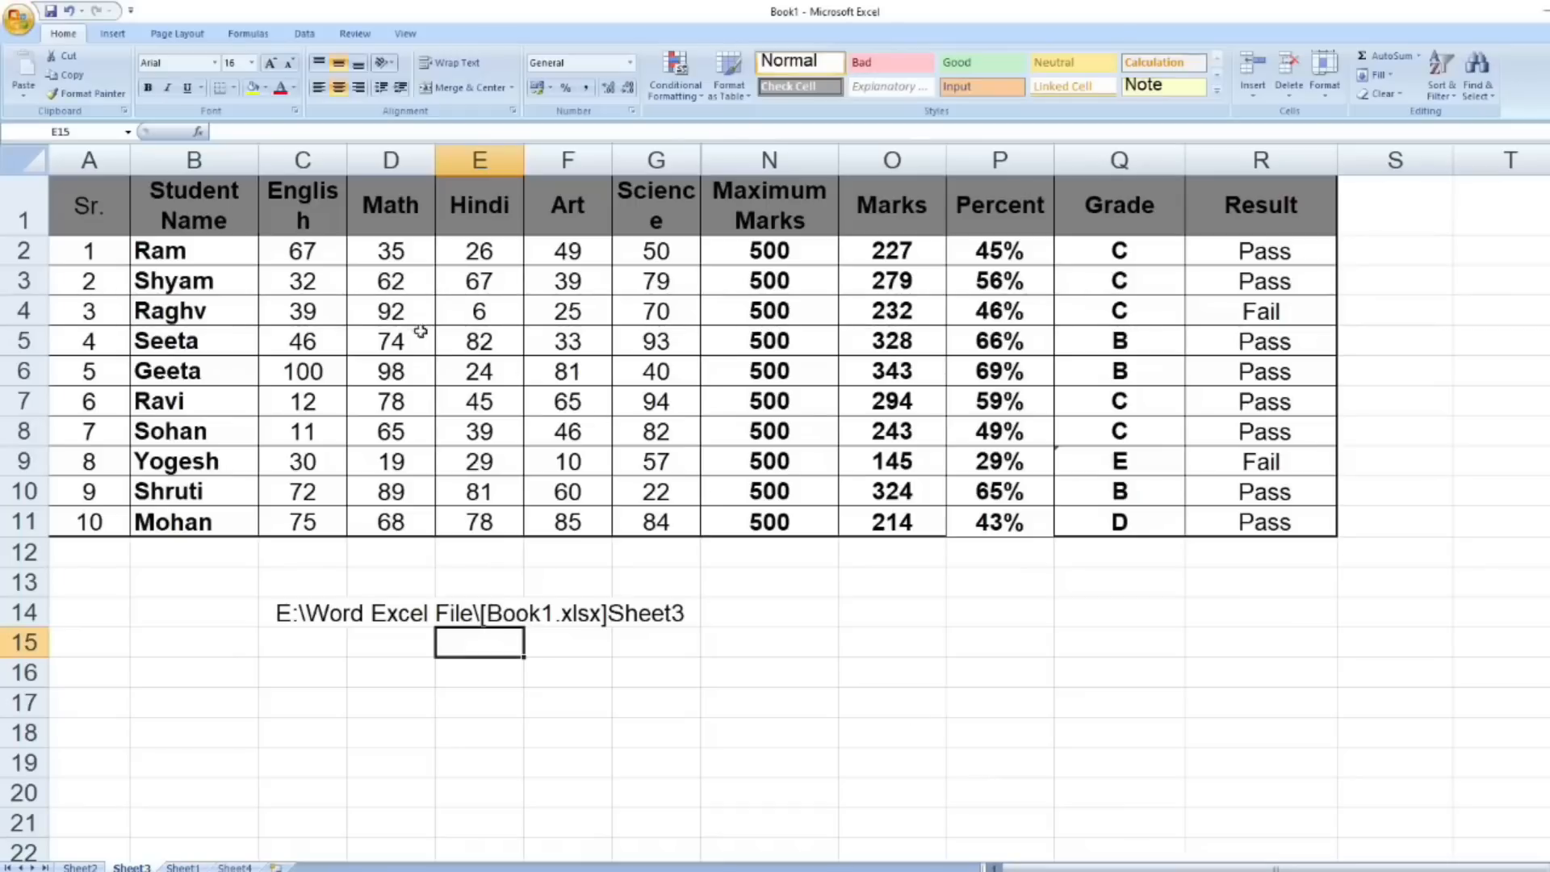
- Widen the English and Science columns so their headings fit on one line, and clear the file path formula from E14
left_click_drag(347, 160, 381, 158)
left_click(335, 618)
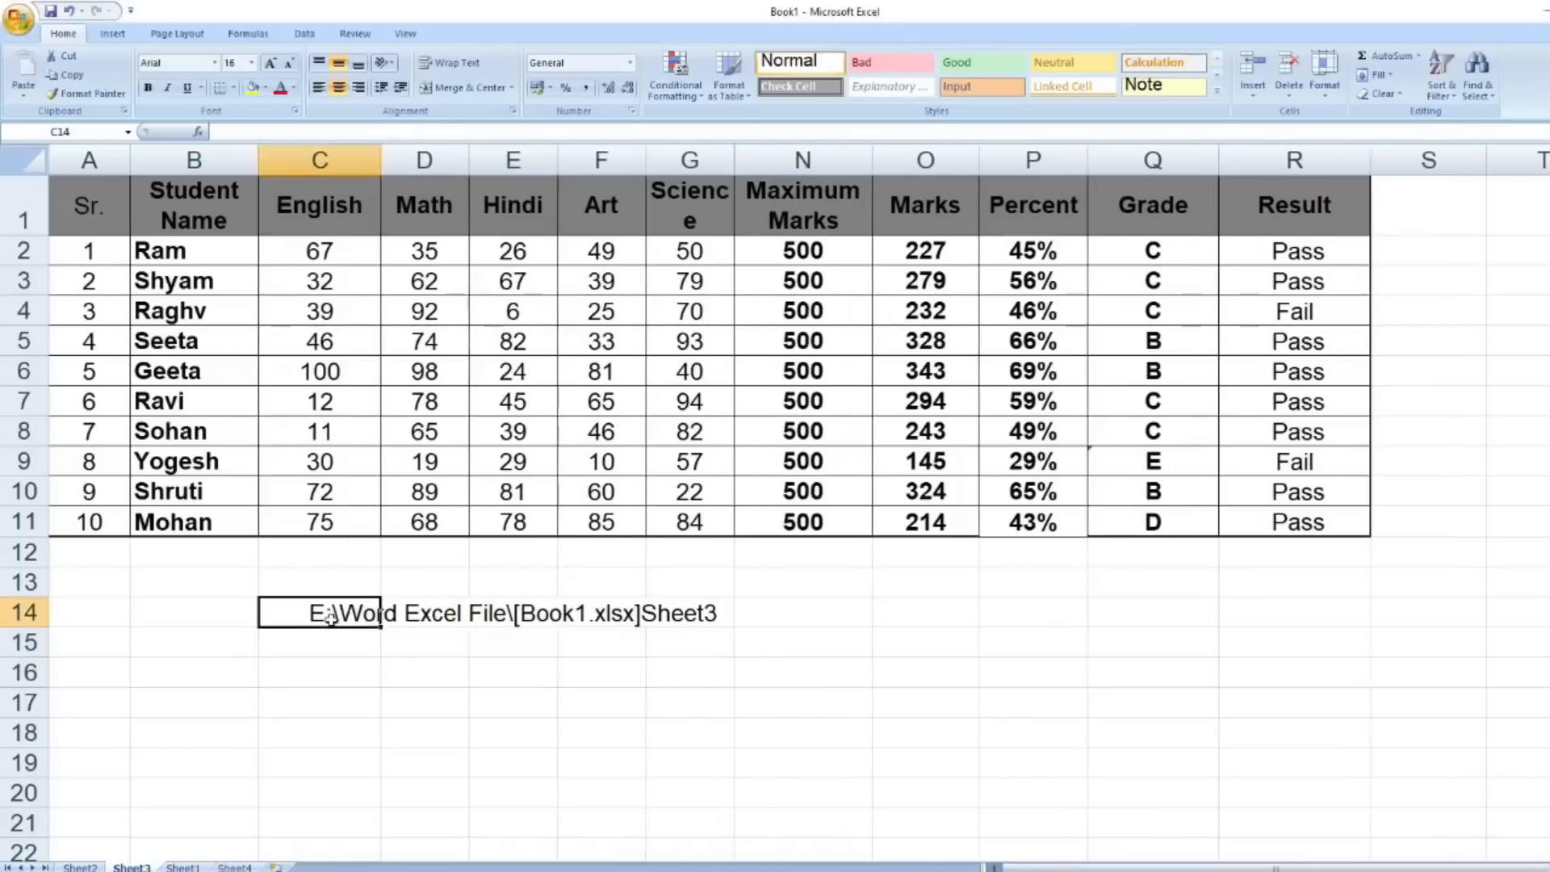
left_click(462, 616)
left_click(520, 624)
key("Delete")
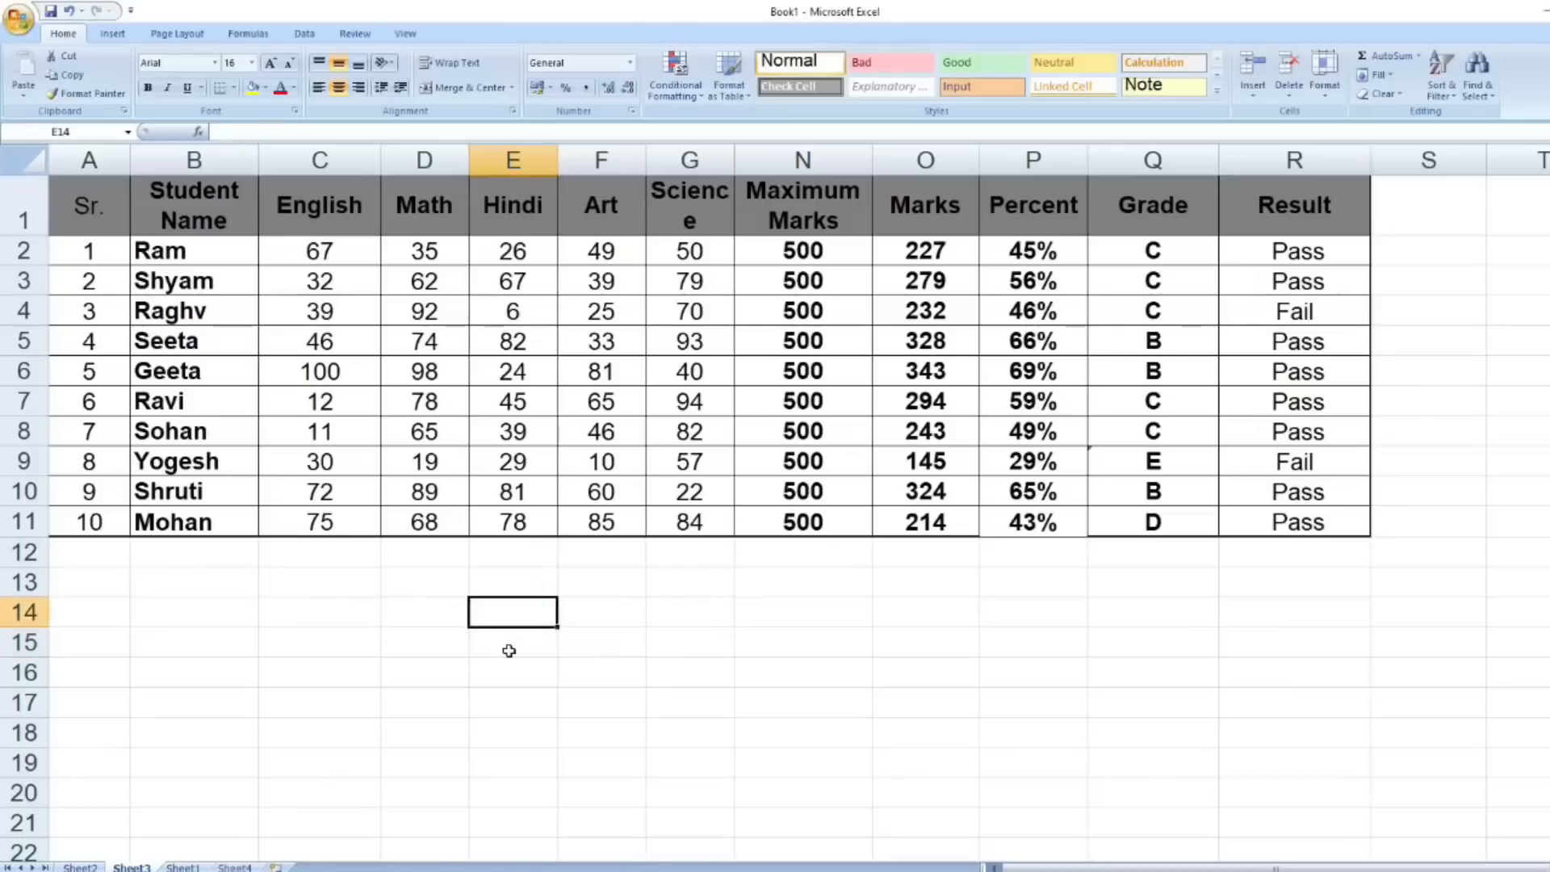
left_click_drag(734, 160, 781, 272)
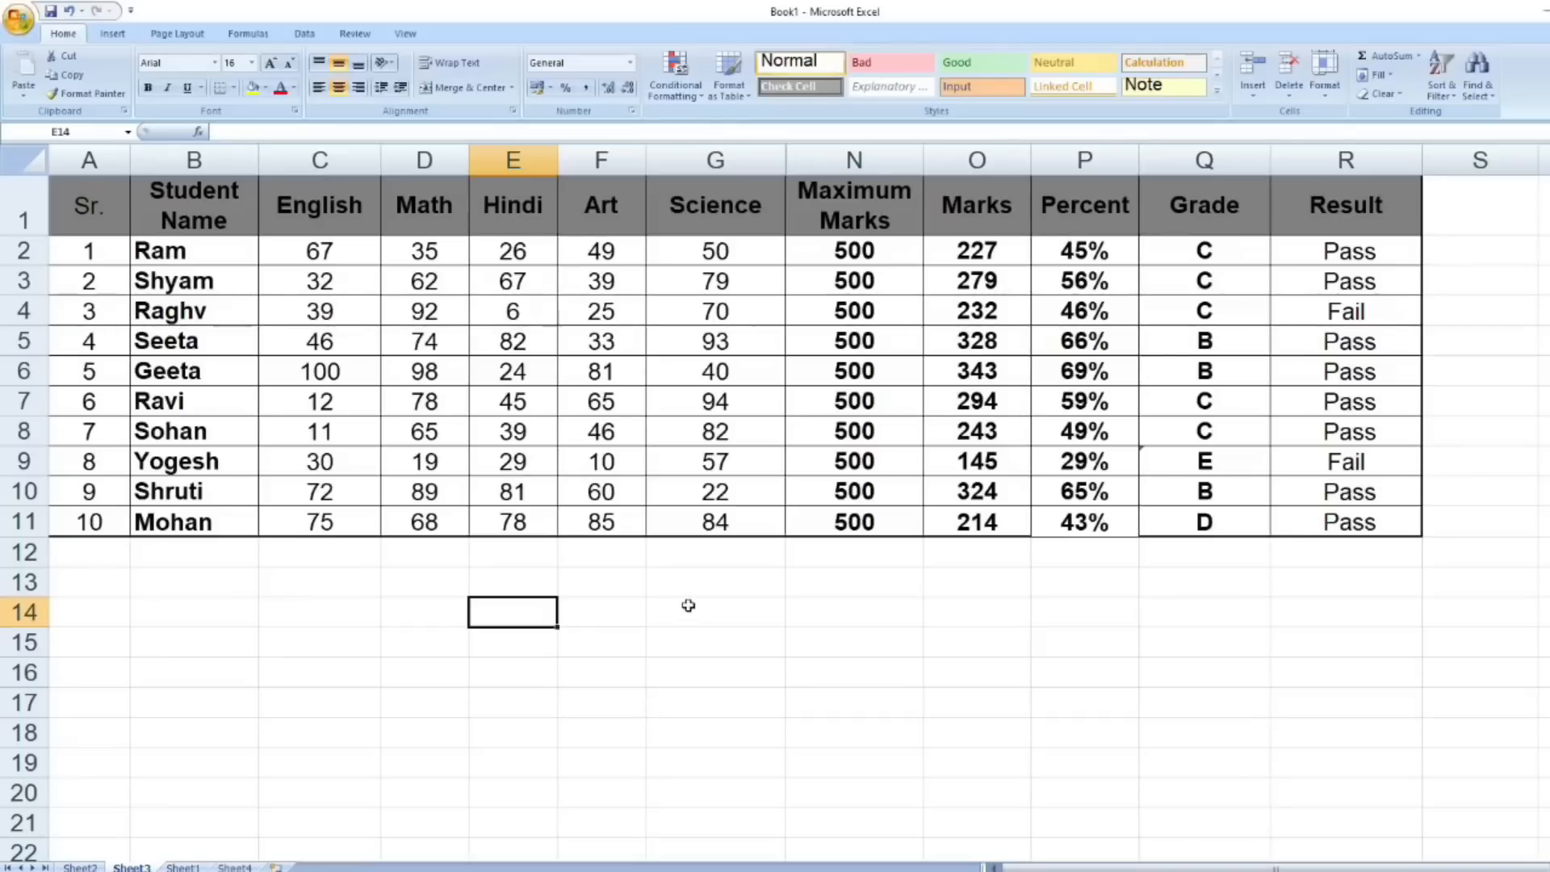
- Define the workbook-scope name Eng for the English marks in C2:C11
left_click_drag(337, 247, 340, 518)
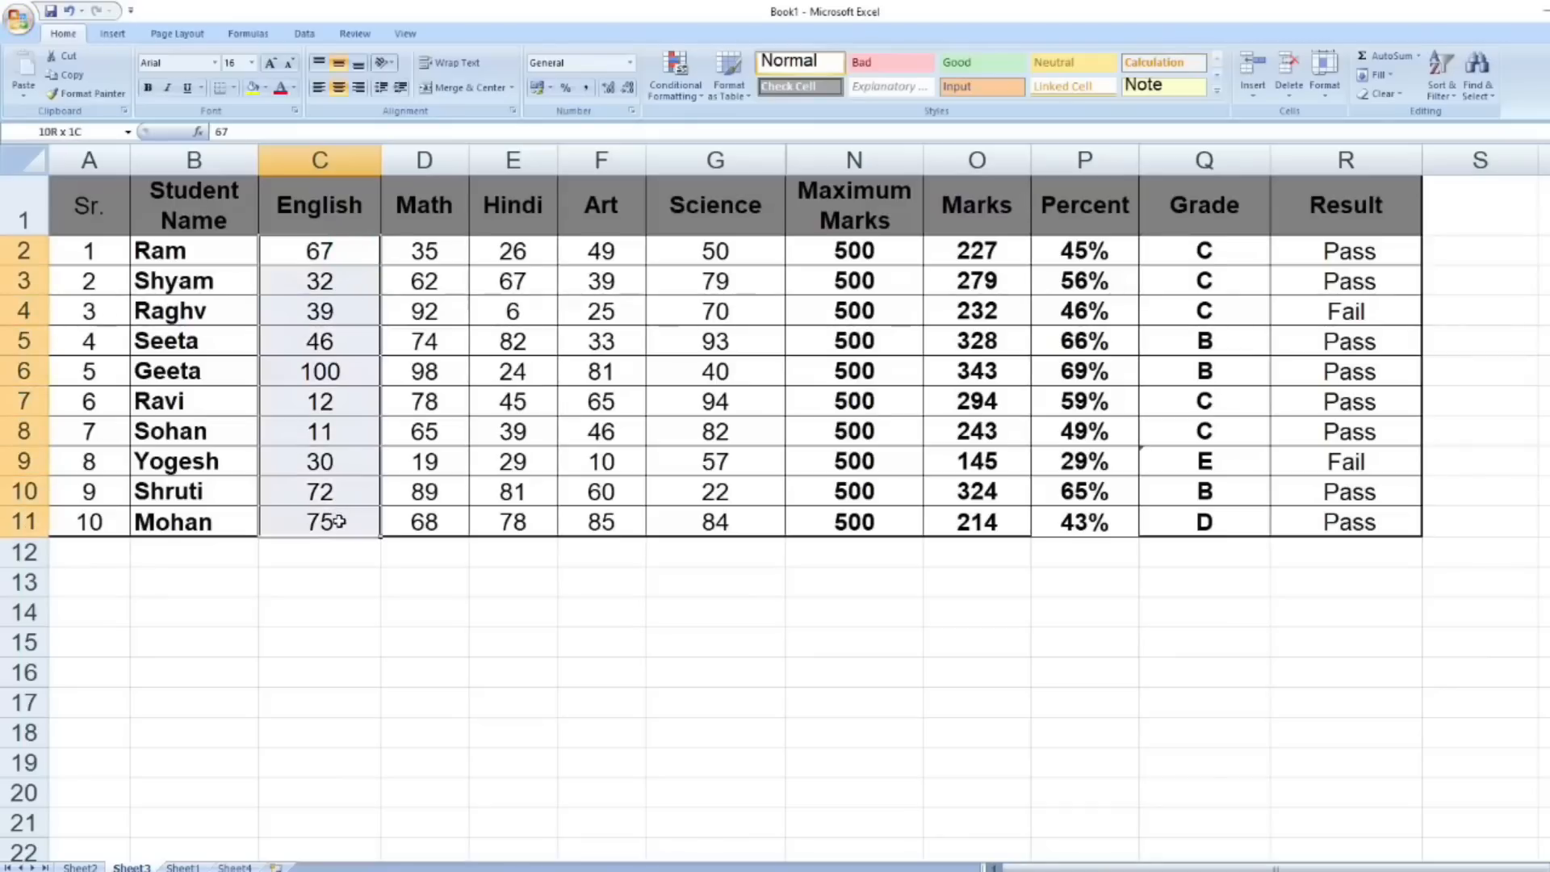
right_click(359, 340)
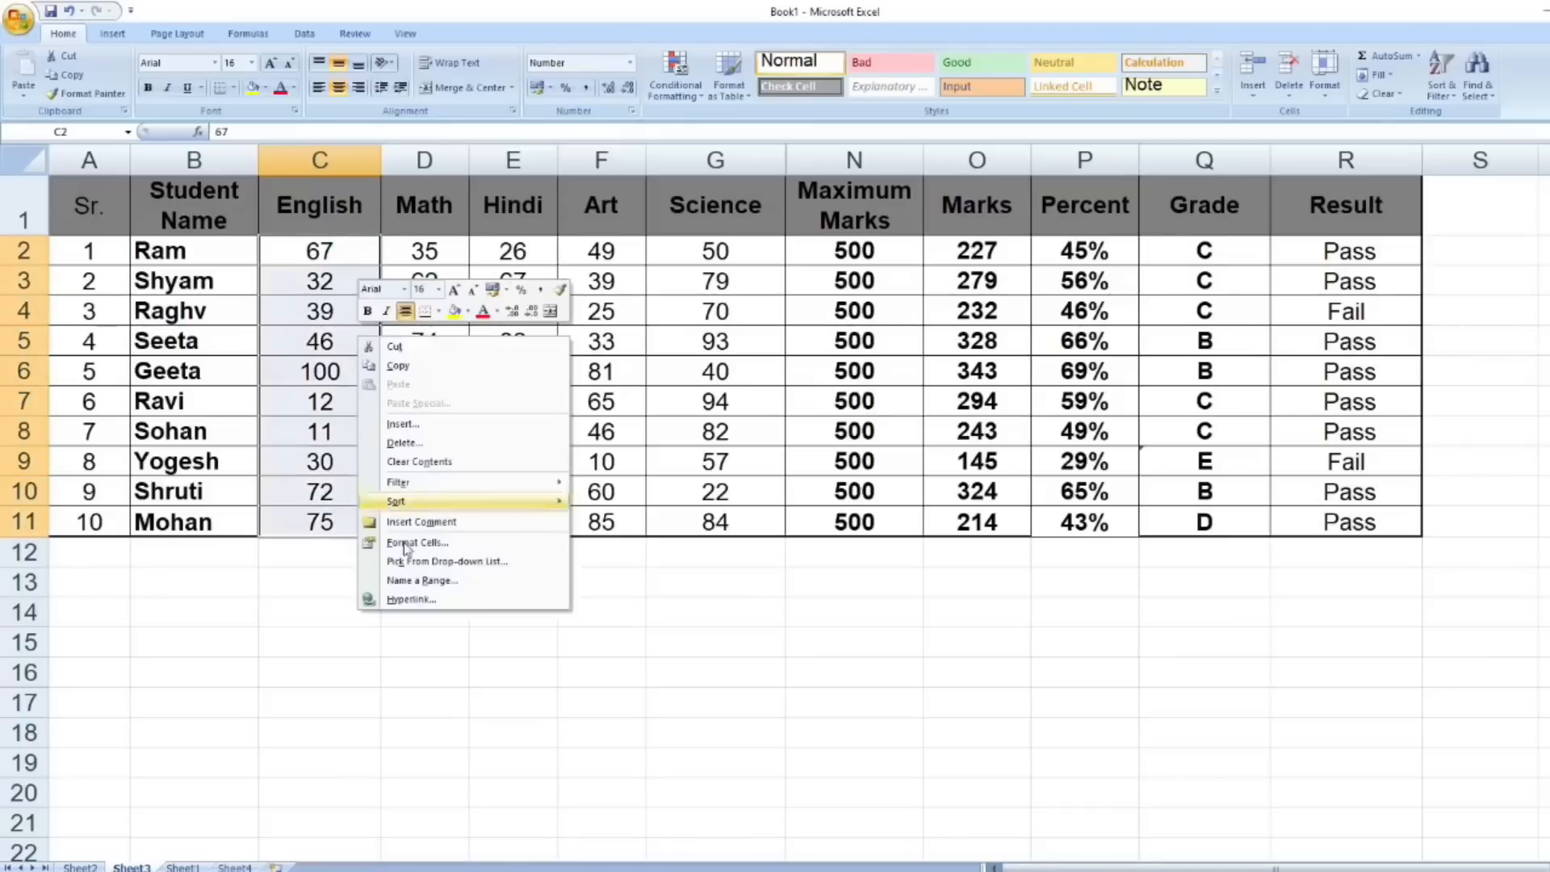
left_click(482, 592)
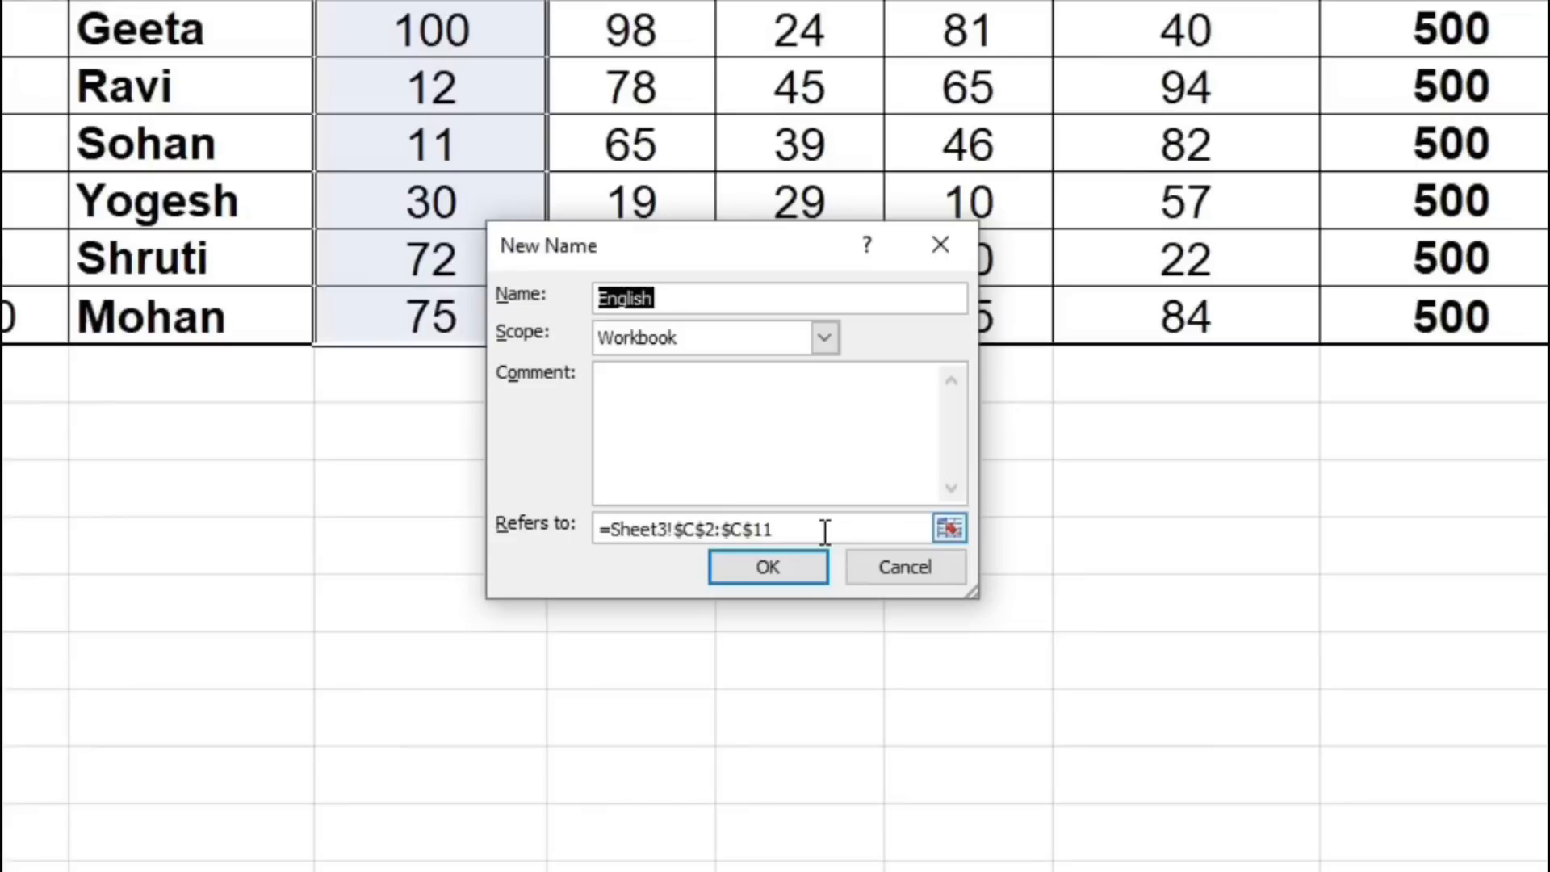
left_click(714, 299)
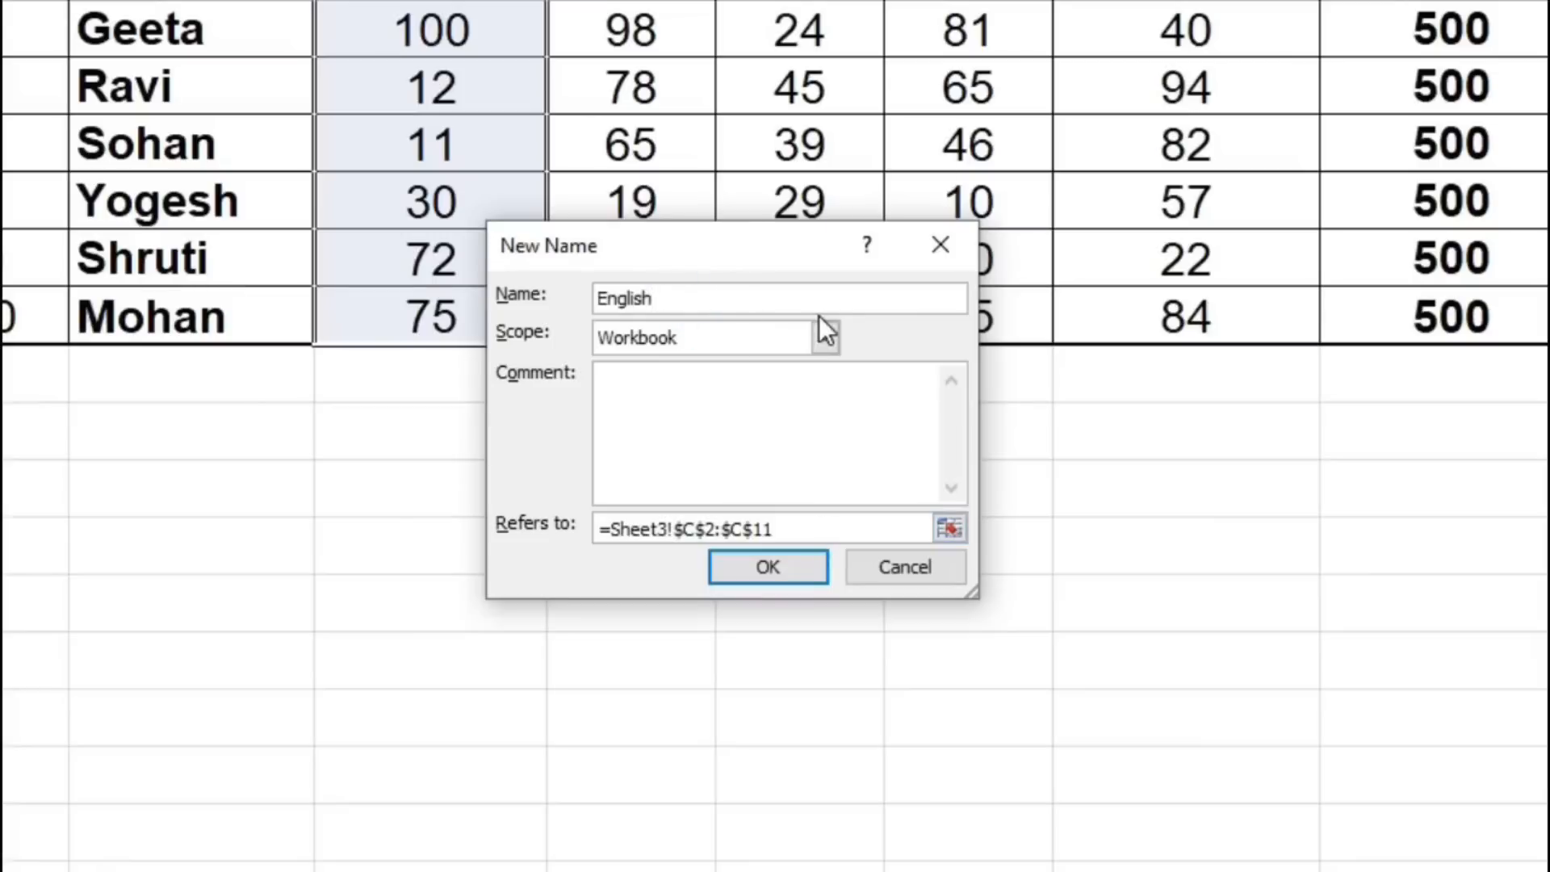
key("BackSpace")
key("BackSpace")
key("BackSpace")
key("BackSpace")
left_click(789, 575)
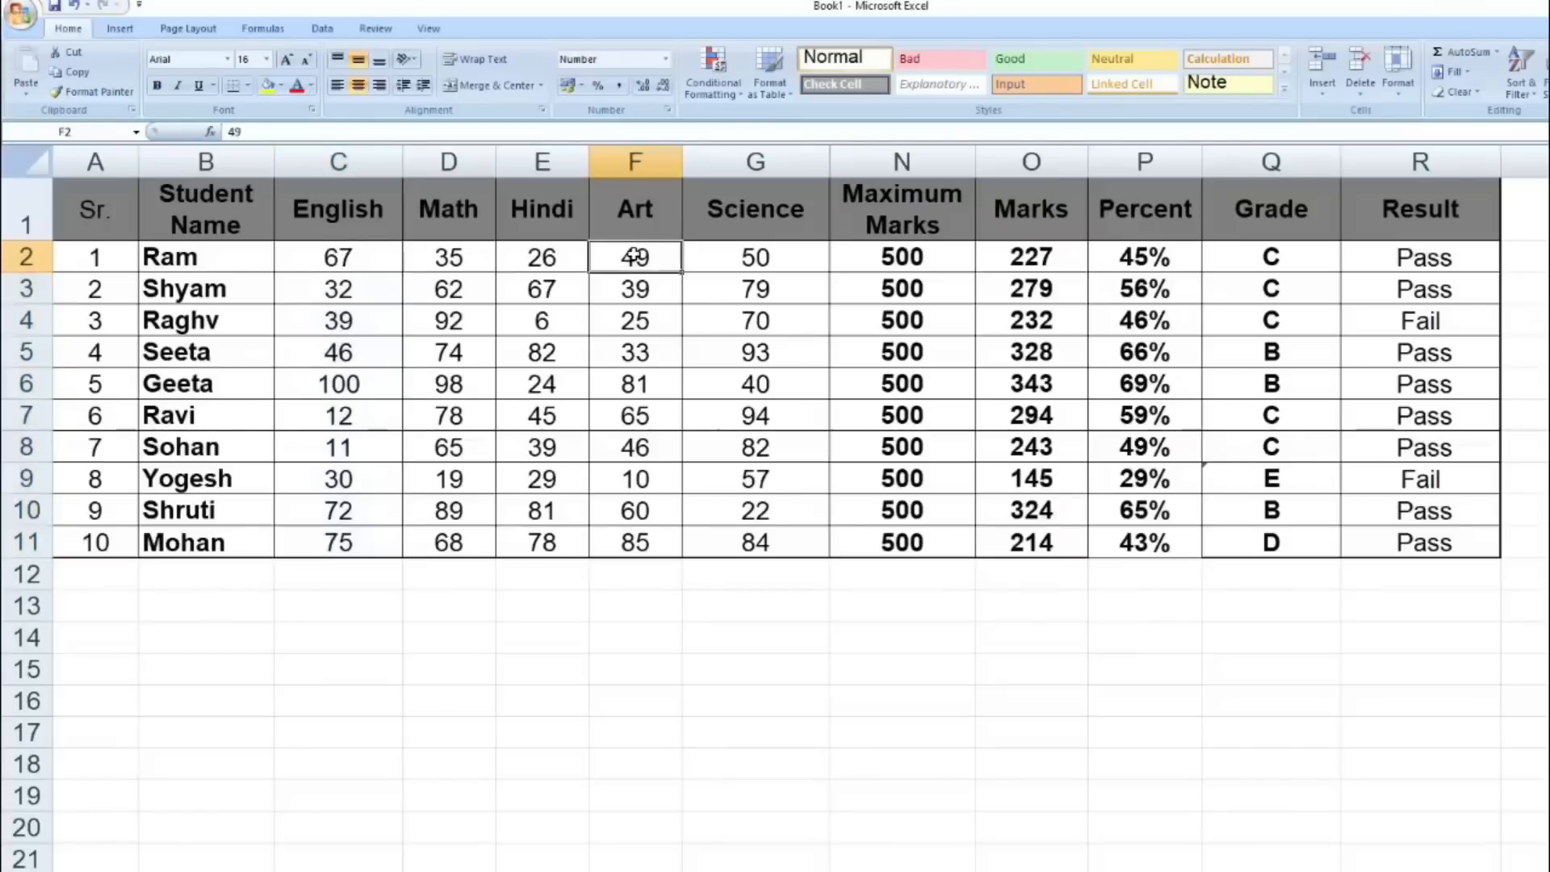
- Define the workbook-scope name Art for the Art marks in F2:F11
left_click_drag(633, 252, 630, 542)
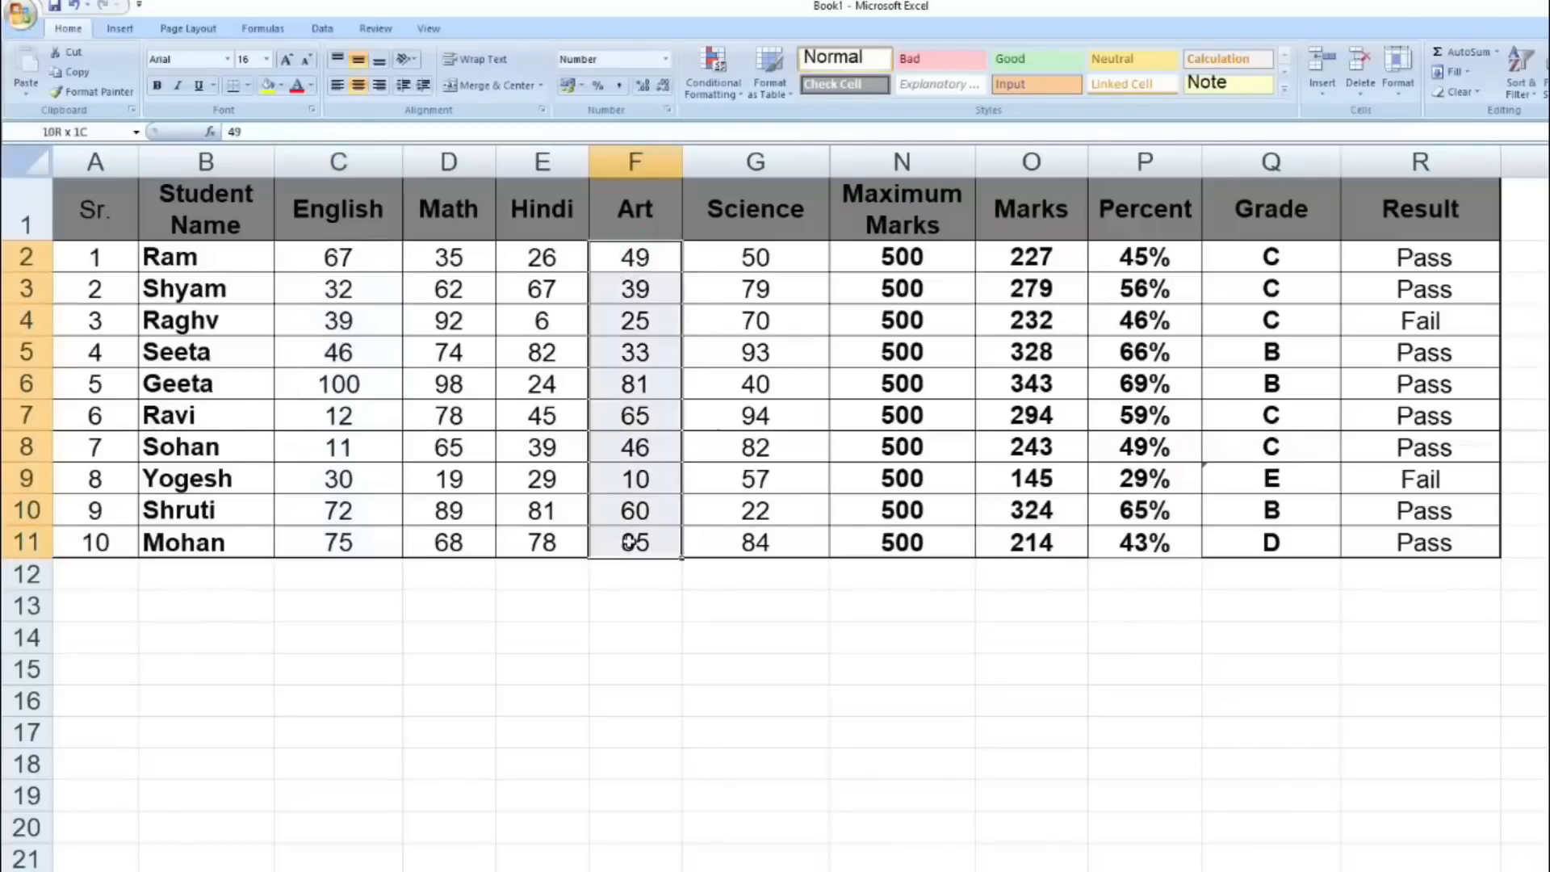
right_click(630, 542)
left_click(715, 726)
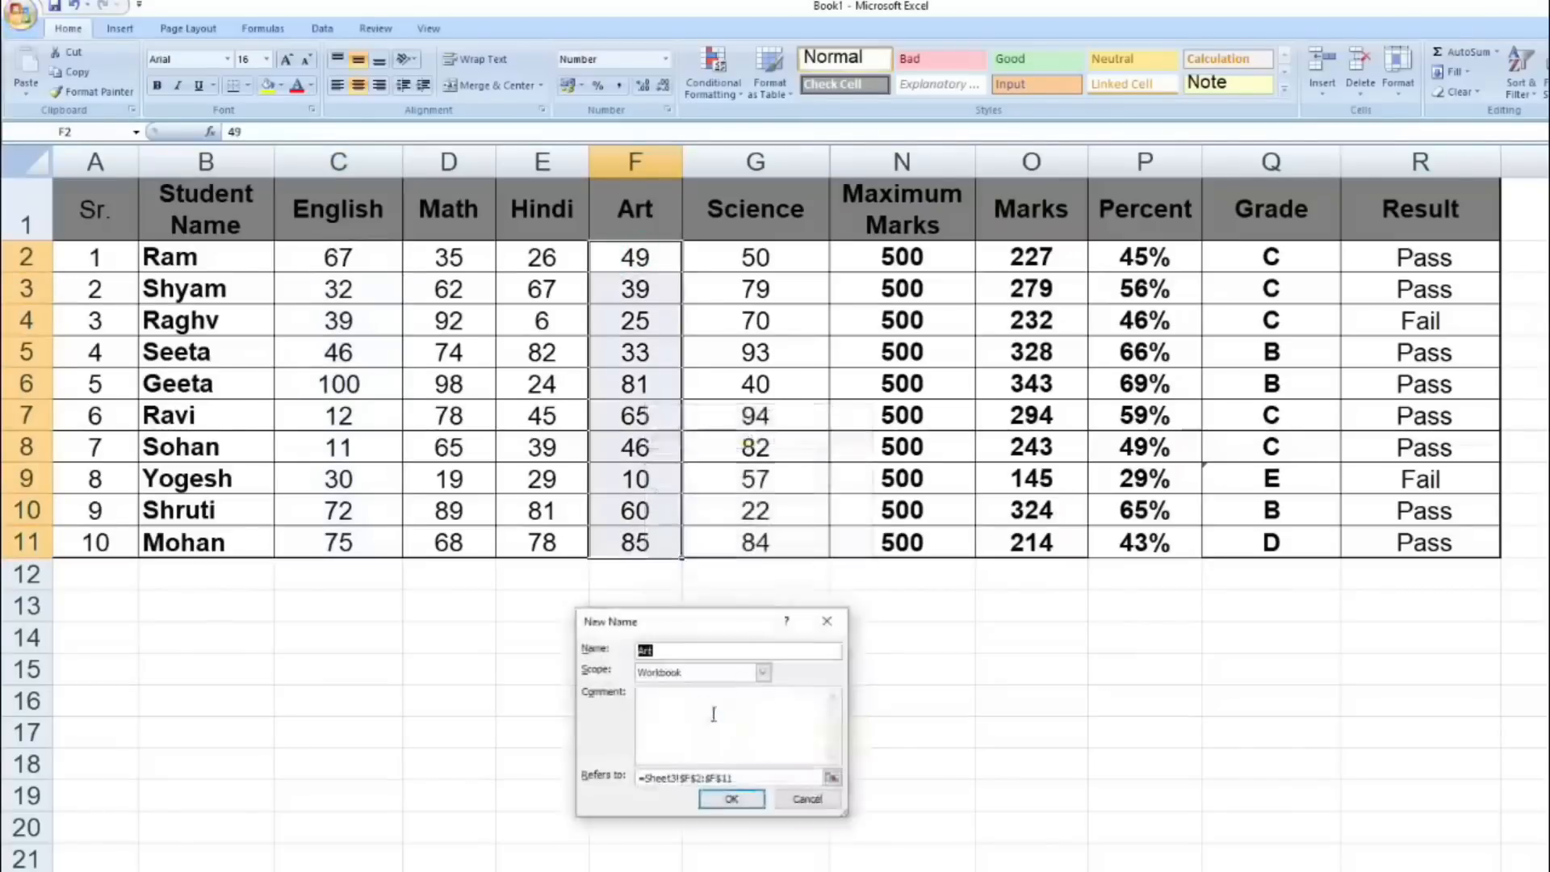
left_click(739, 800)
- Define the workbook-scope name Mt for the Math marks in D2:D11
left_click_drag(450, 260, 455, 522)
right_click(458, 470)
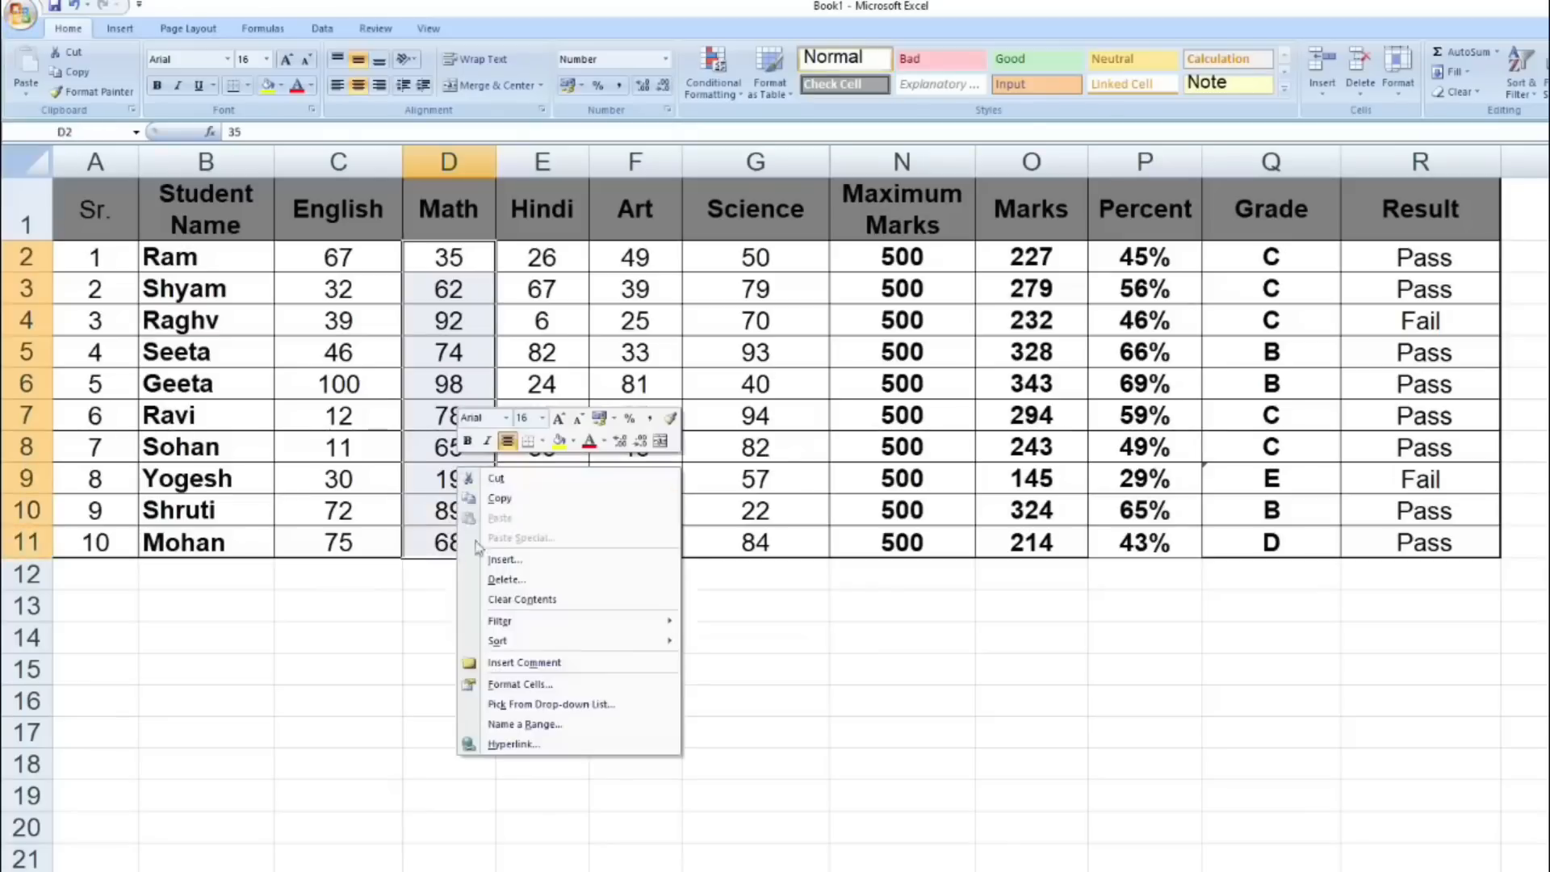
left_click(525, 724)
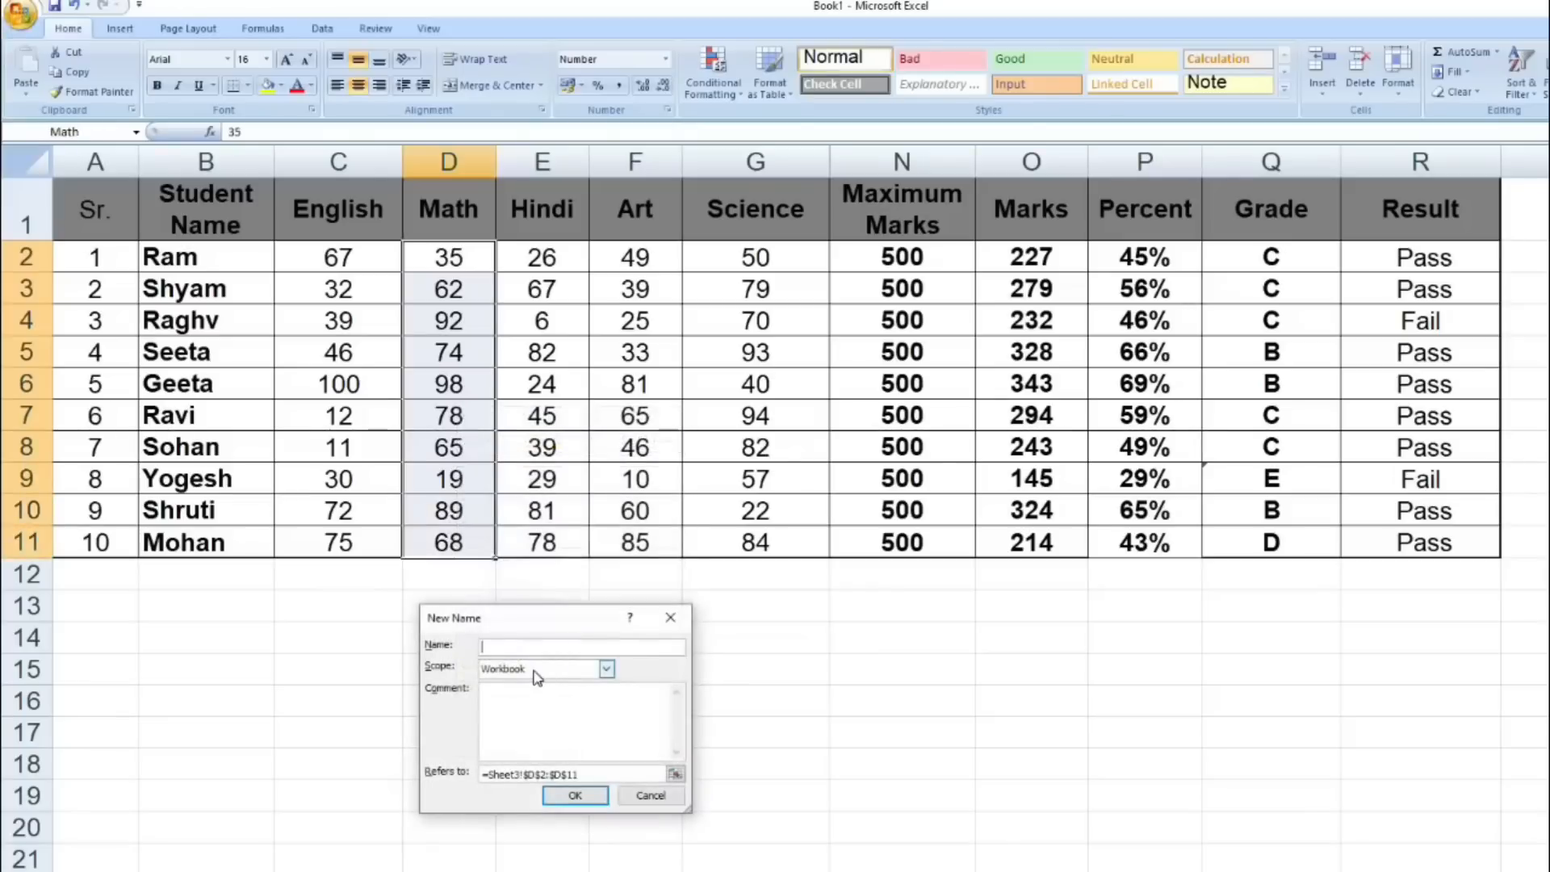
type("Ma")
key("BackSpace")
type("a")
left_click(575, 796)
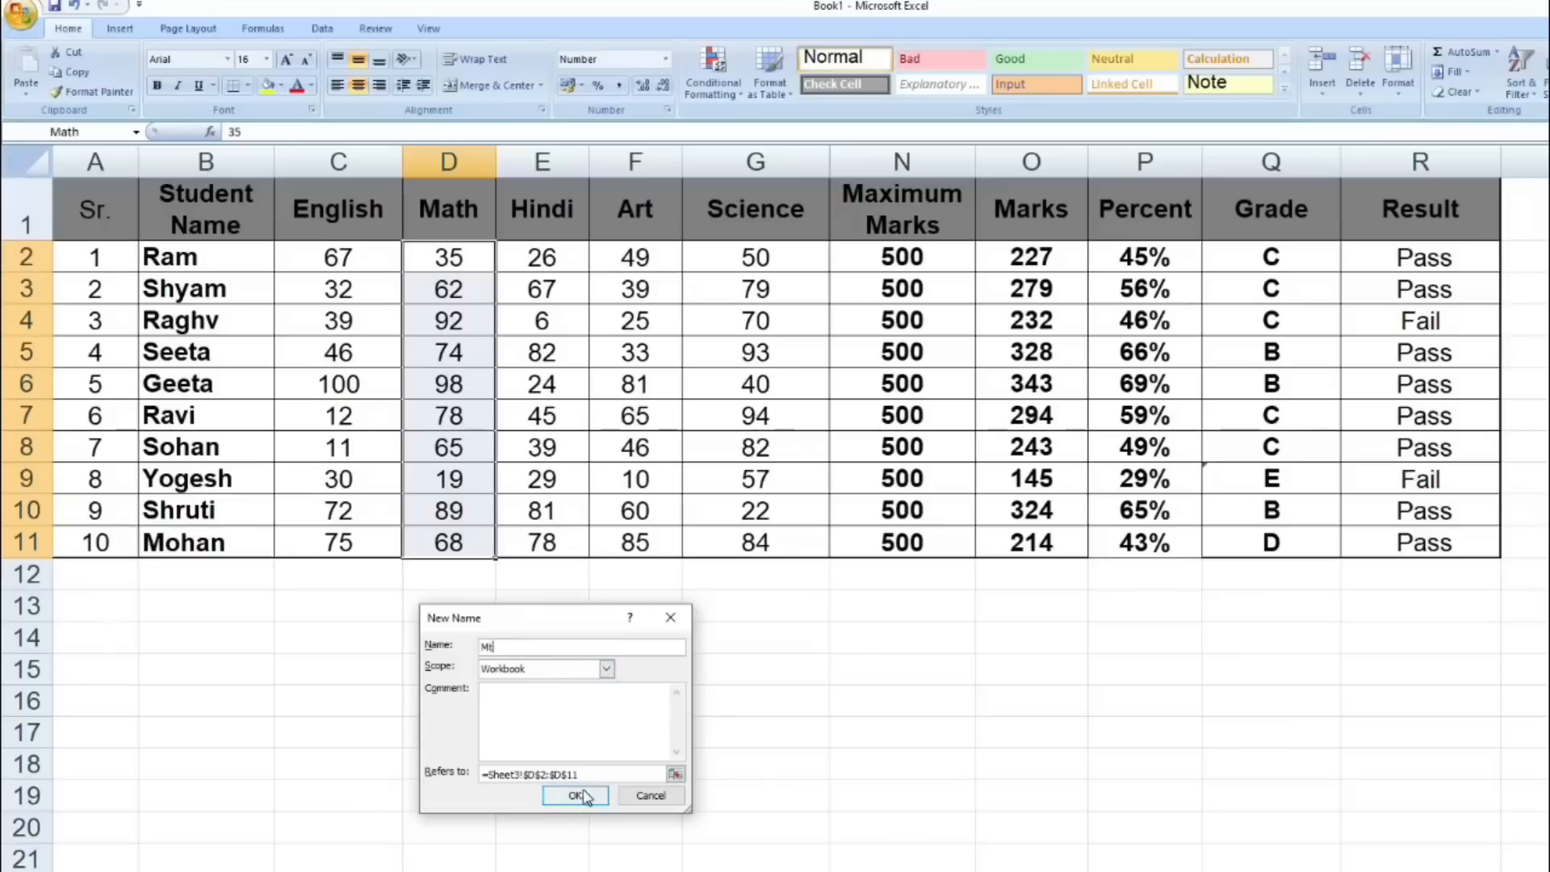
- Total the English and Math marks in E15 with the named-range formula =SUM(Eng:Math)
left_click(579, 676)
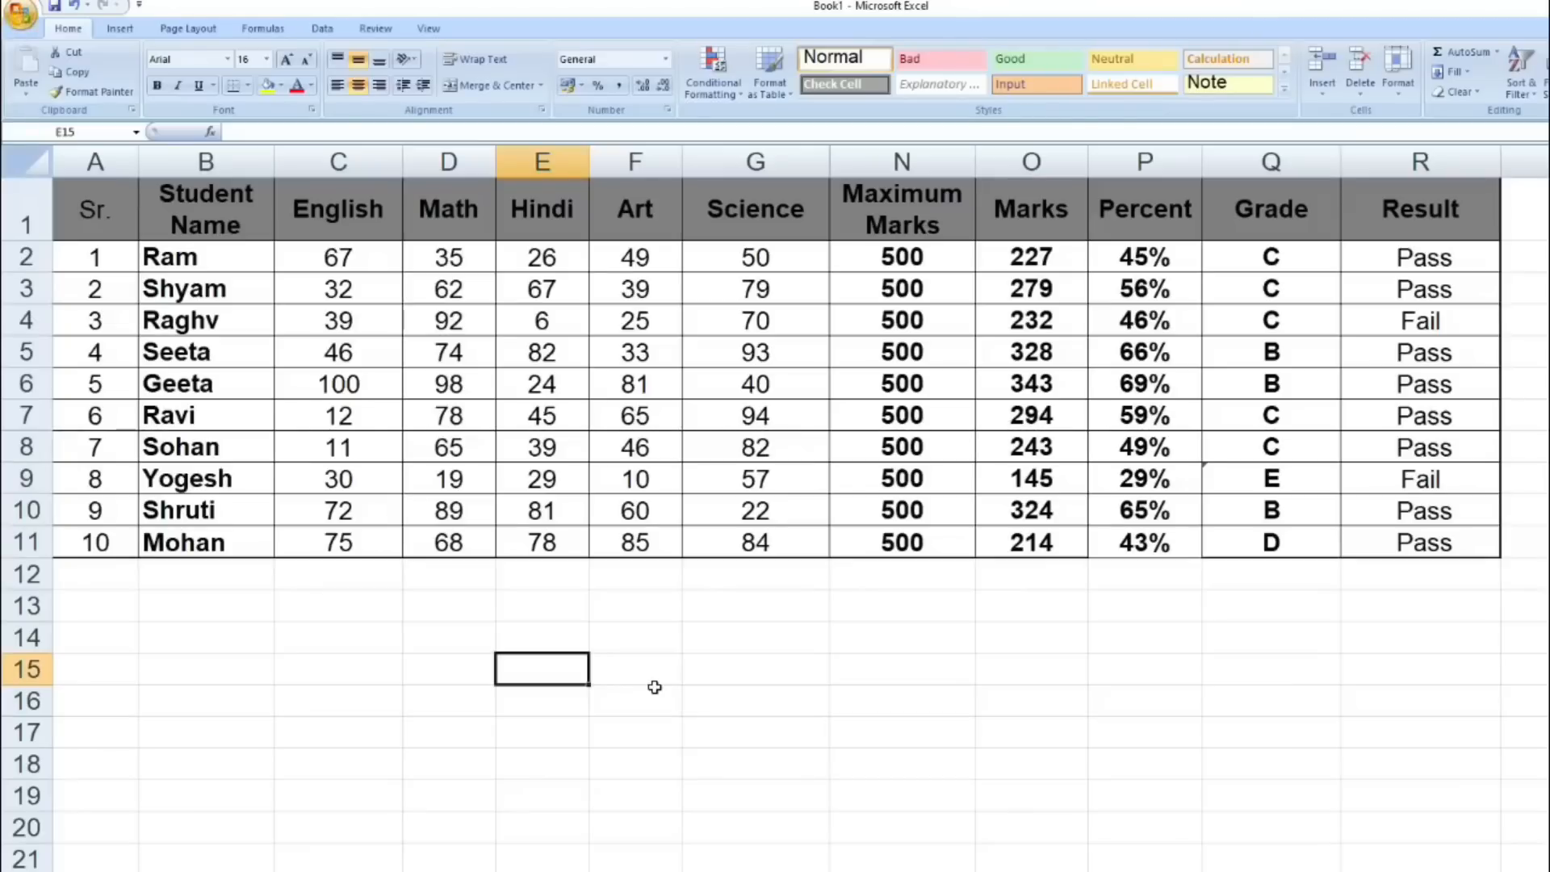
type("=sum(")
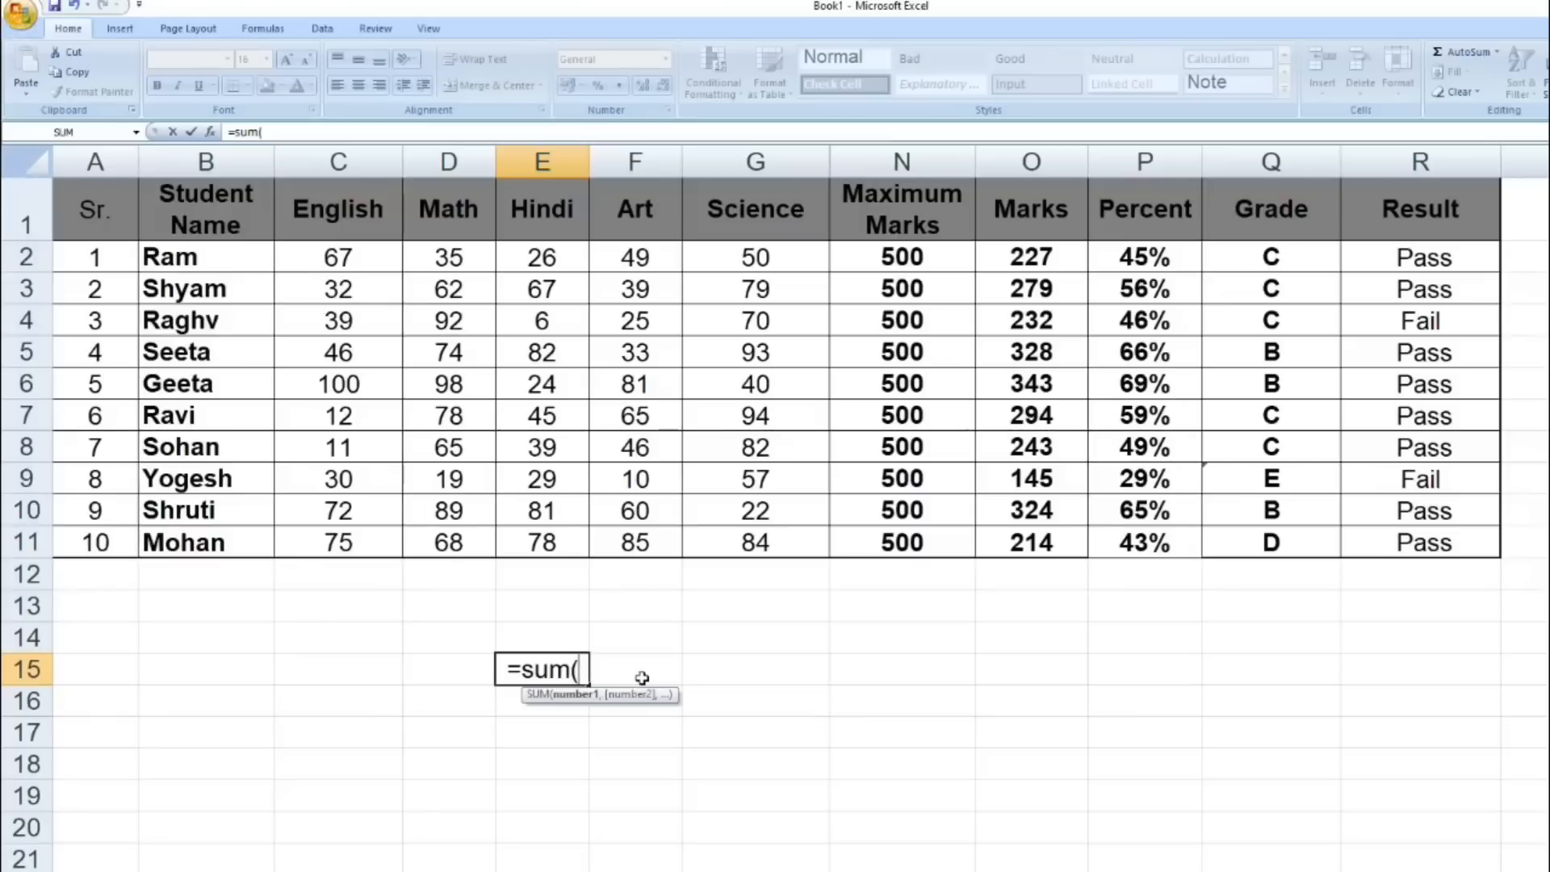
type("En")
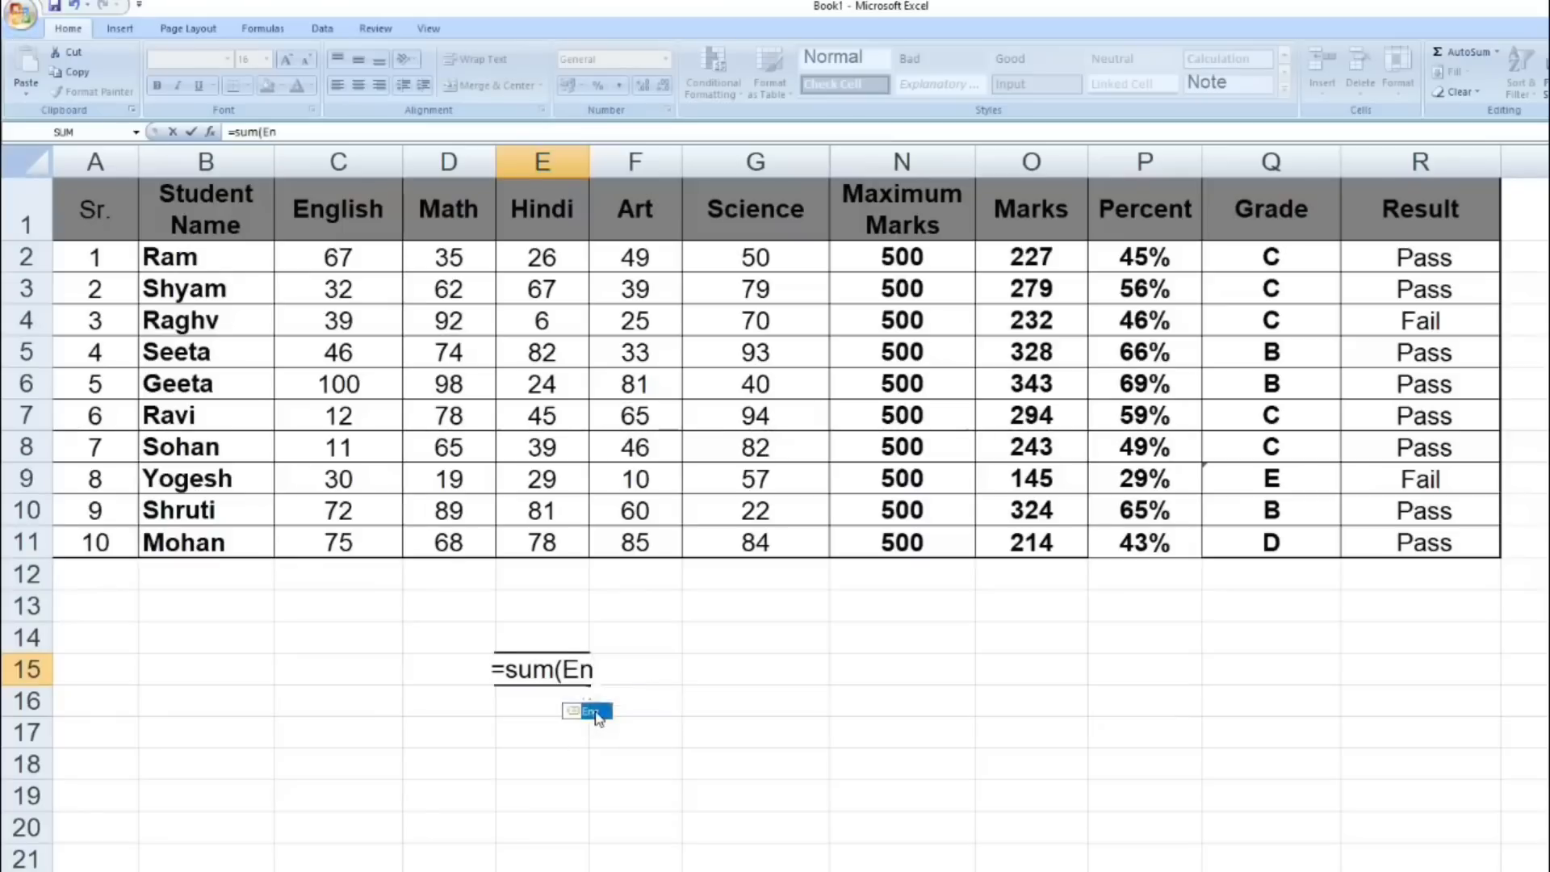
double_click(598, 714)
type(":")
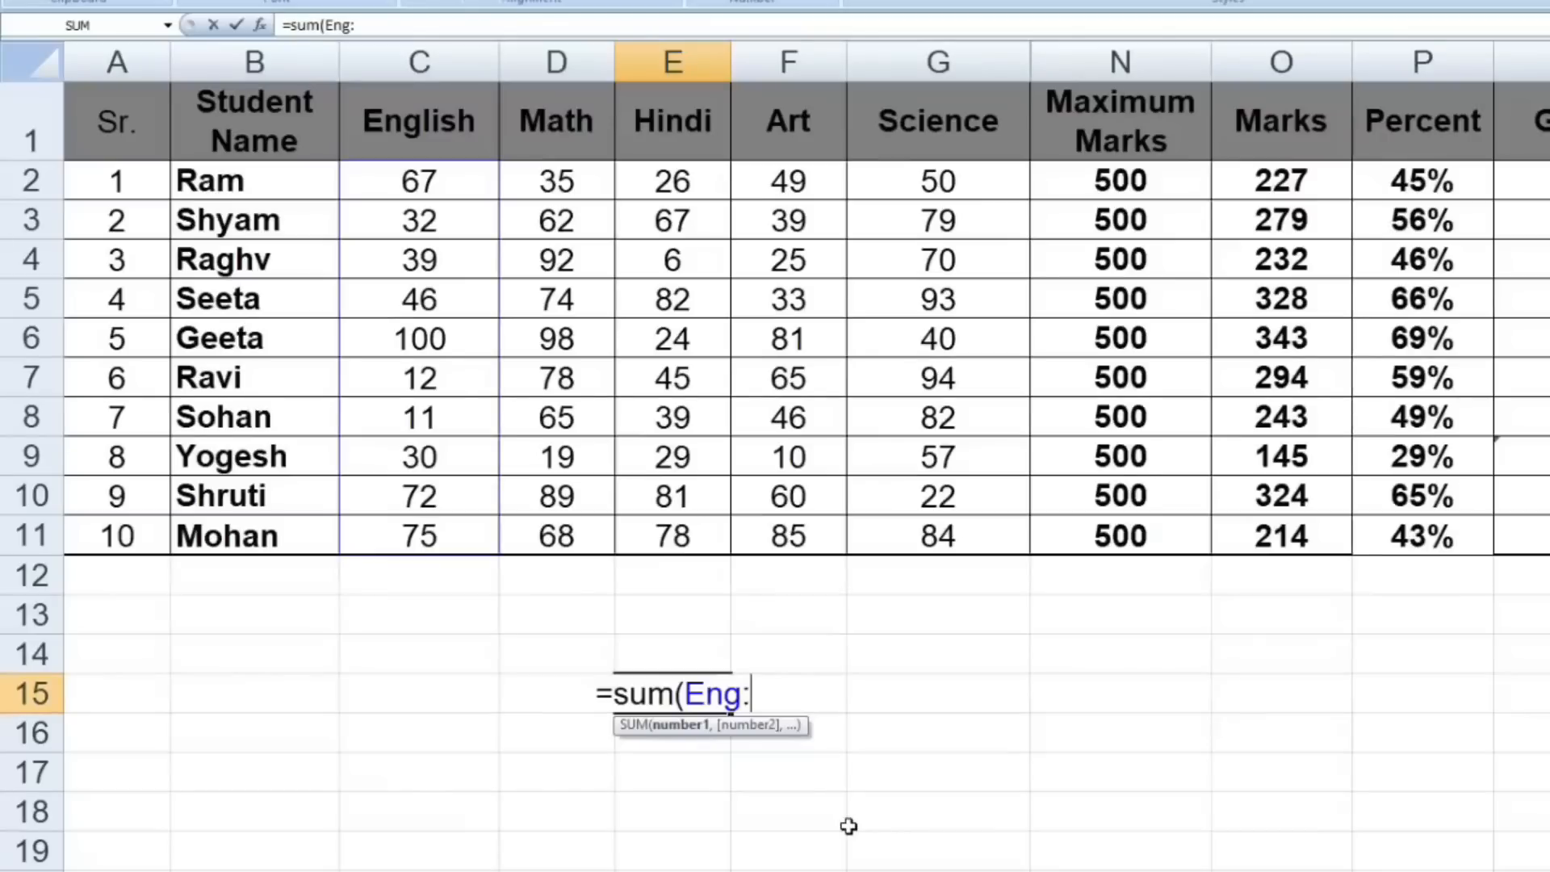
type("Ma")
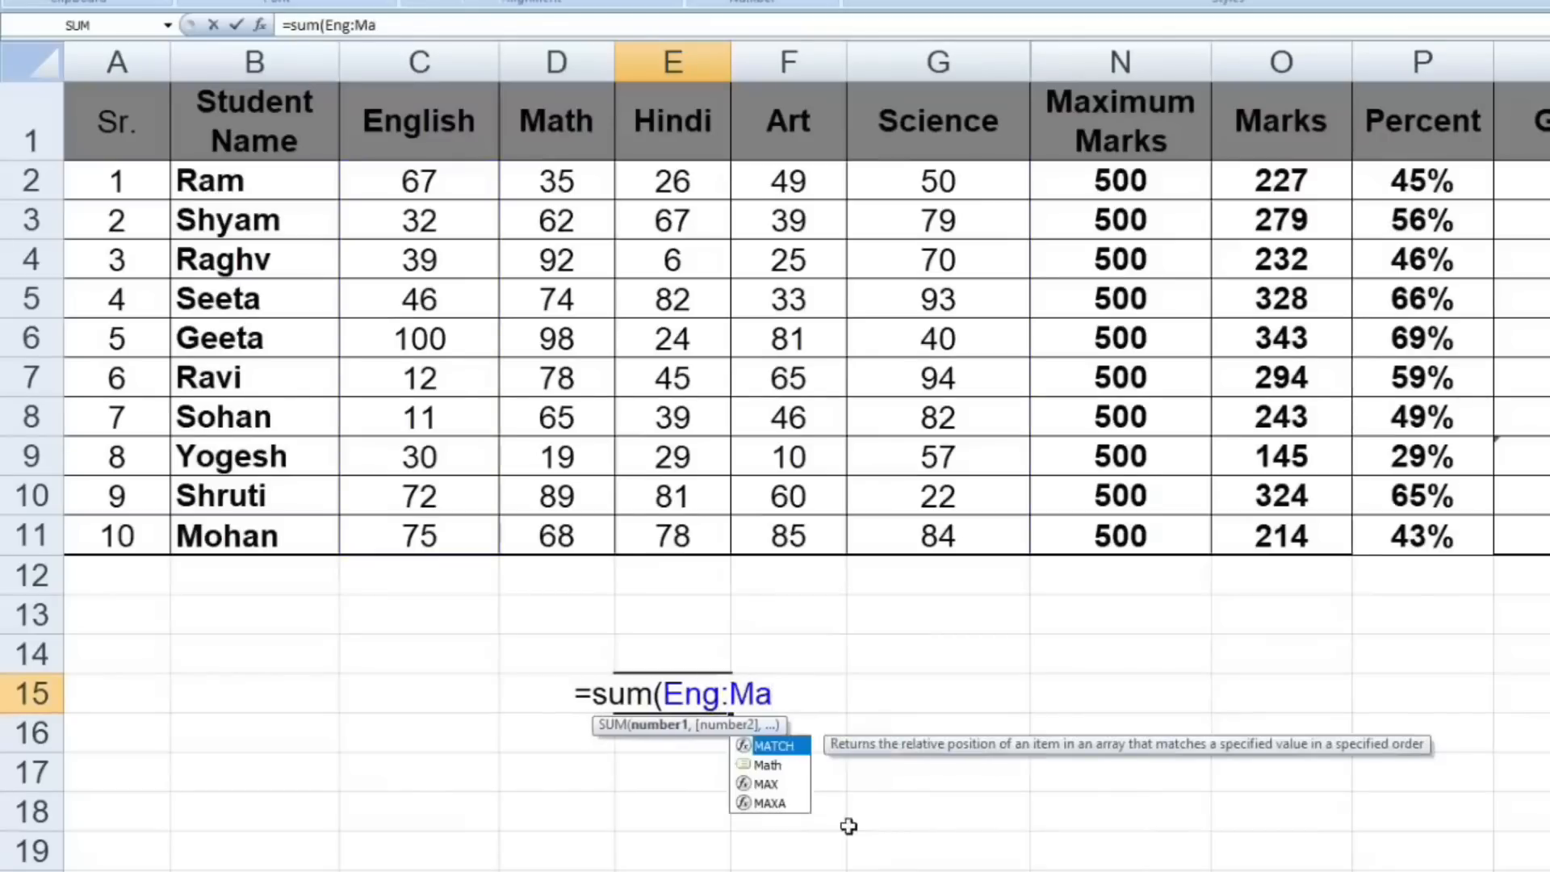
double_click(787, 766)
type(")")
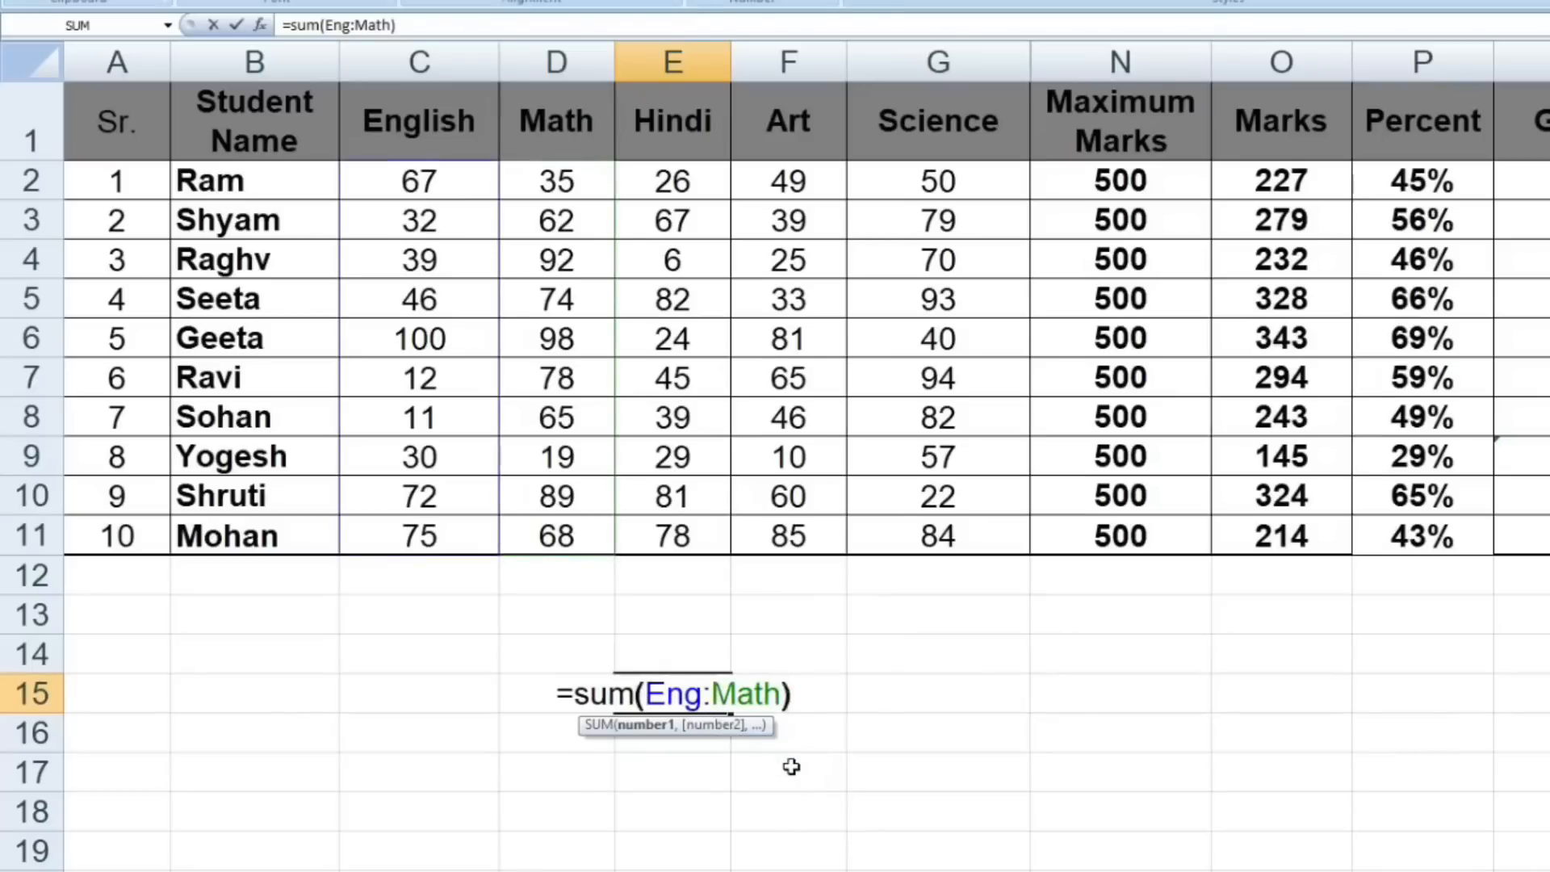
key("Return")
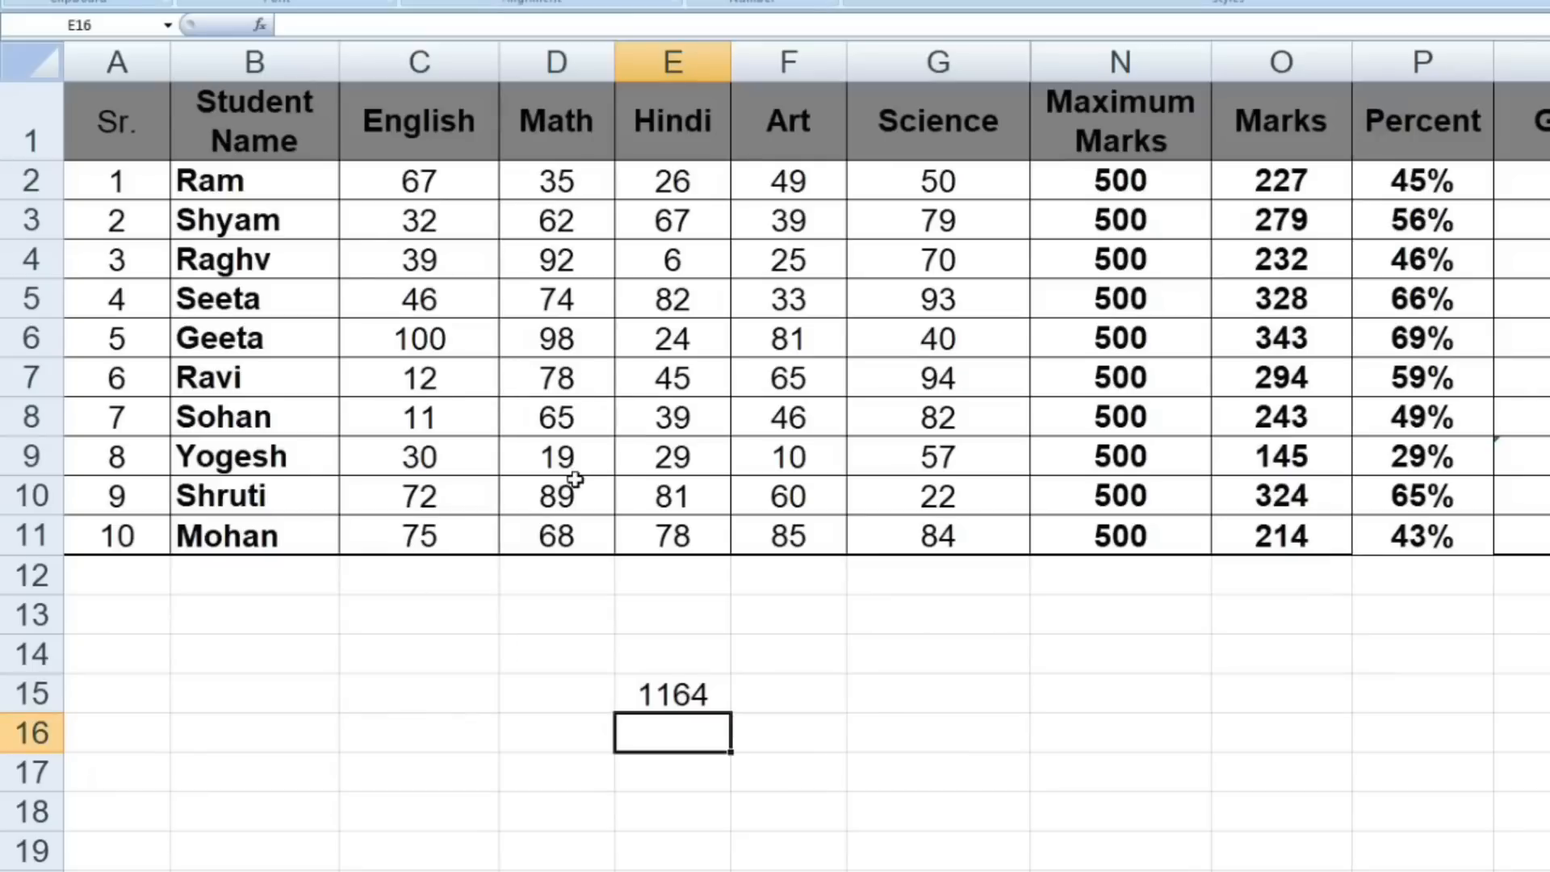
left_click(413, 573)
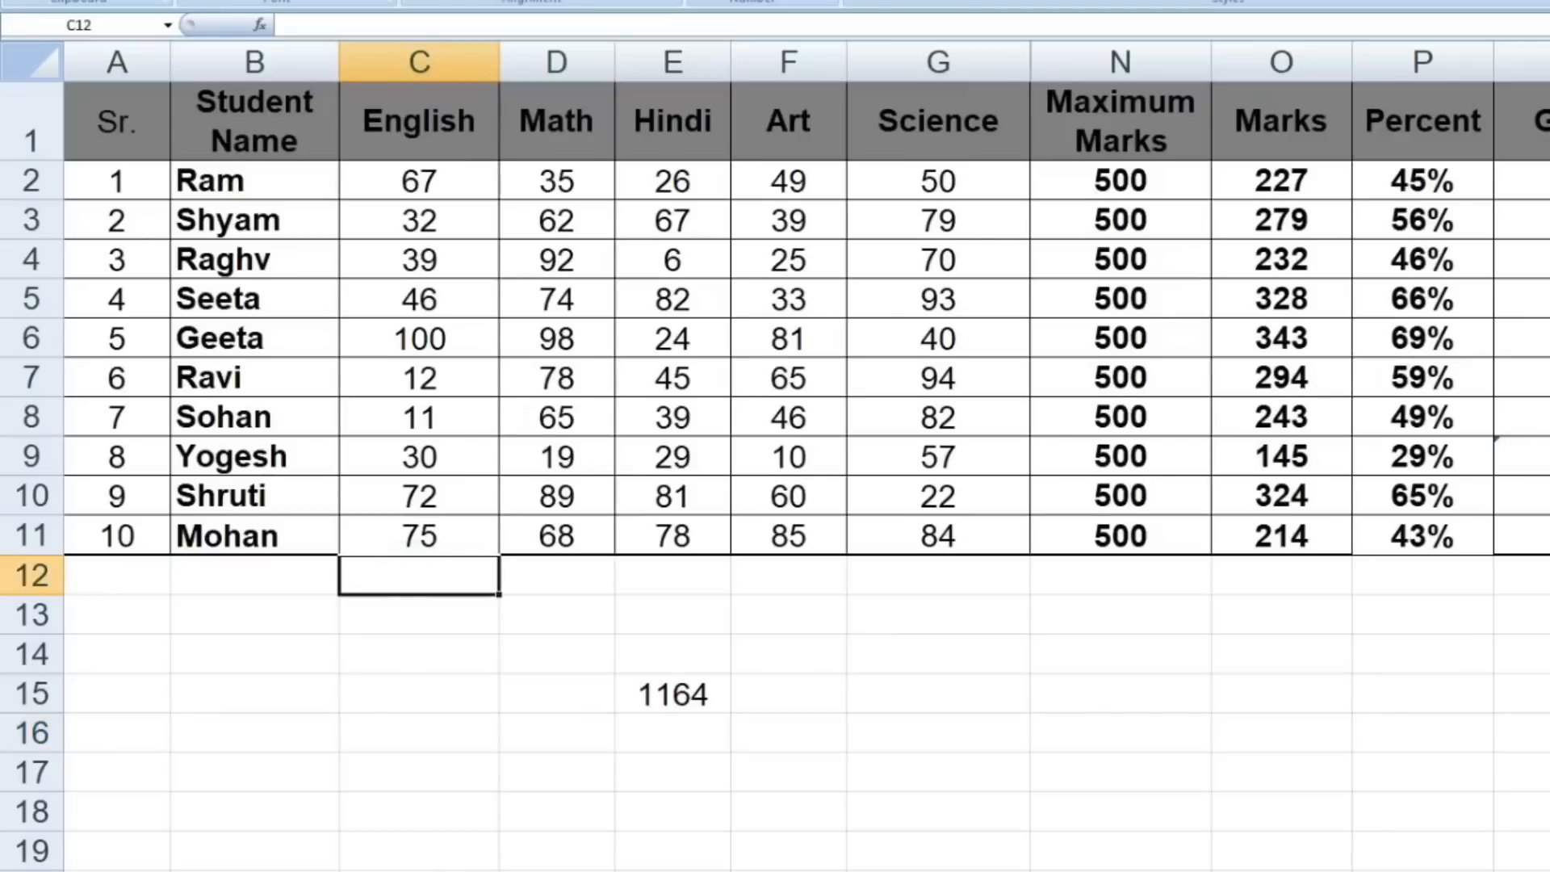
- Total the English marks in C12 and the Math marks in D12 with SUM formulas, using =SUM(Math) in D12
type("=SUM(English)")
key("Return")
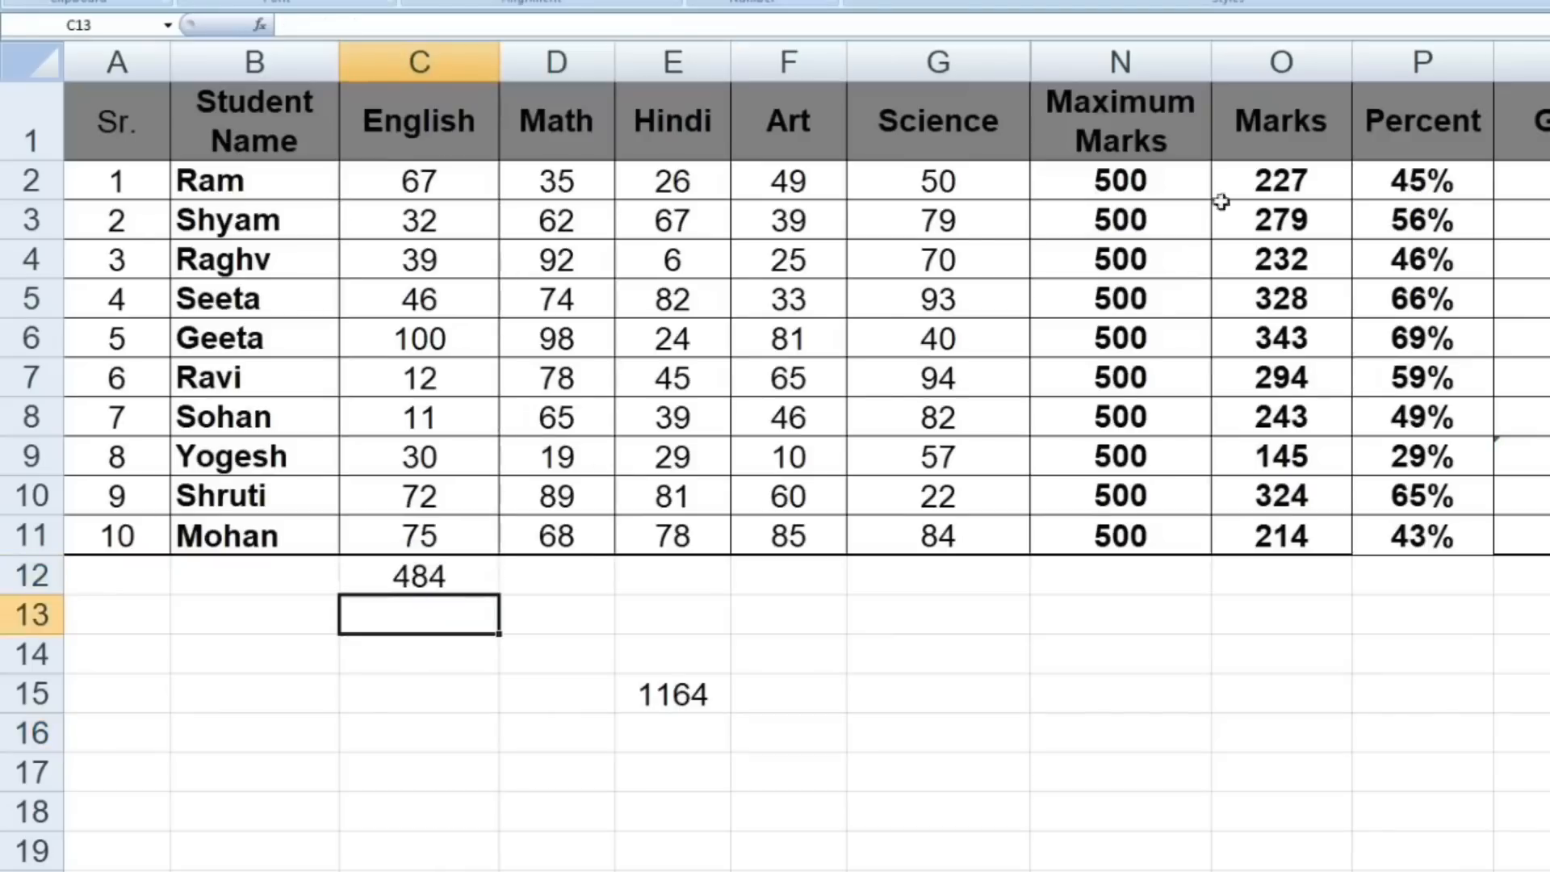
left_click(563, 580)
type("=SUM(Math)")
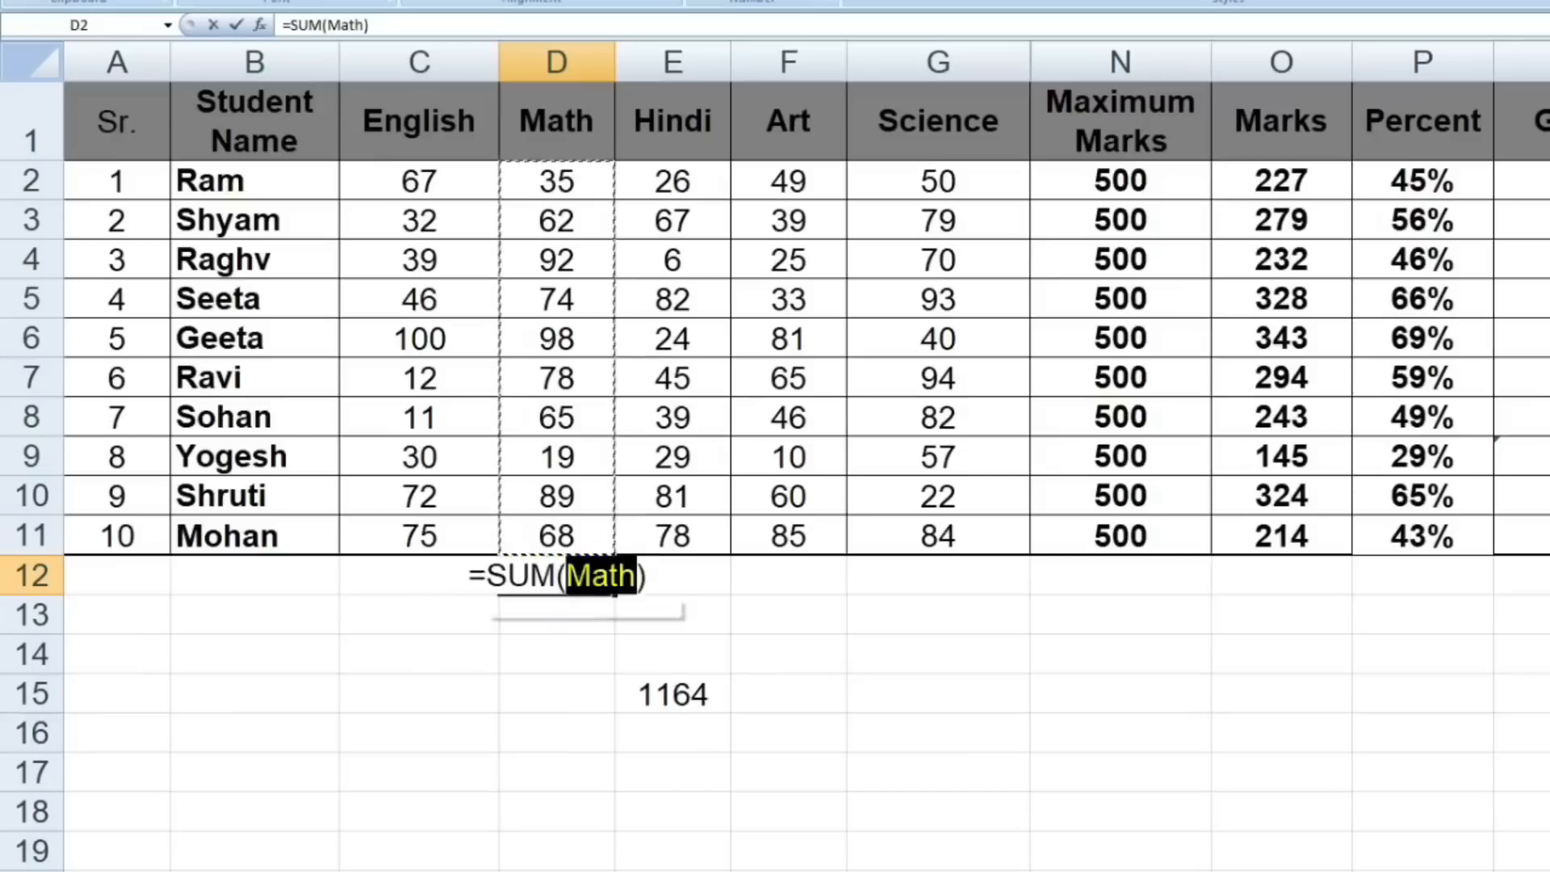
key("Return")
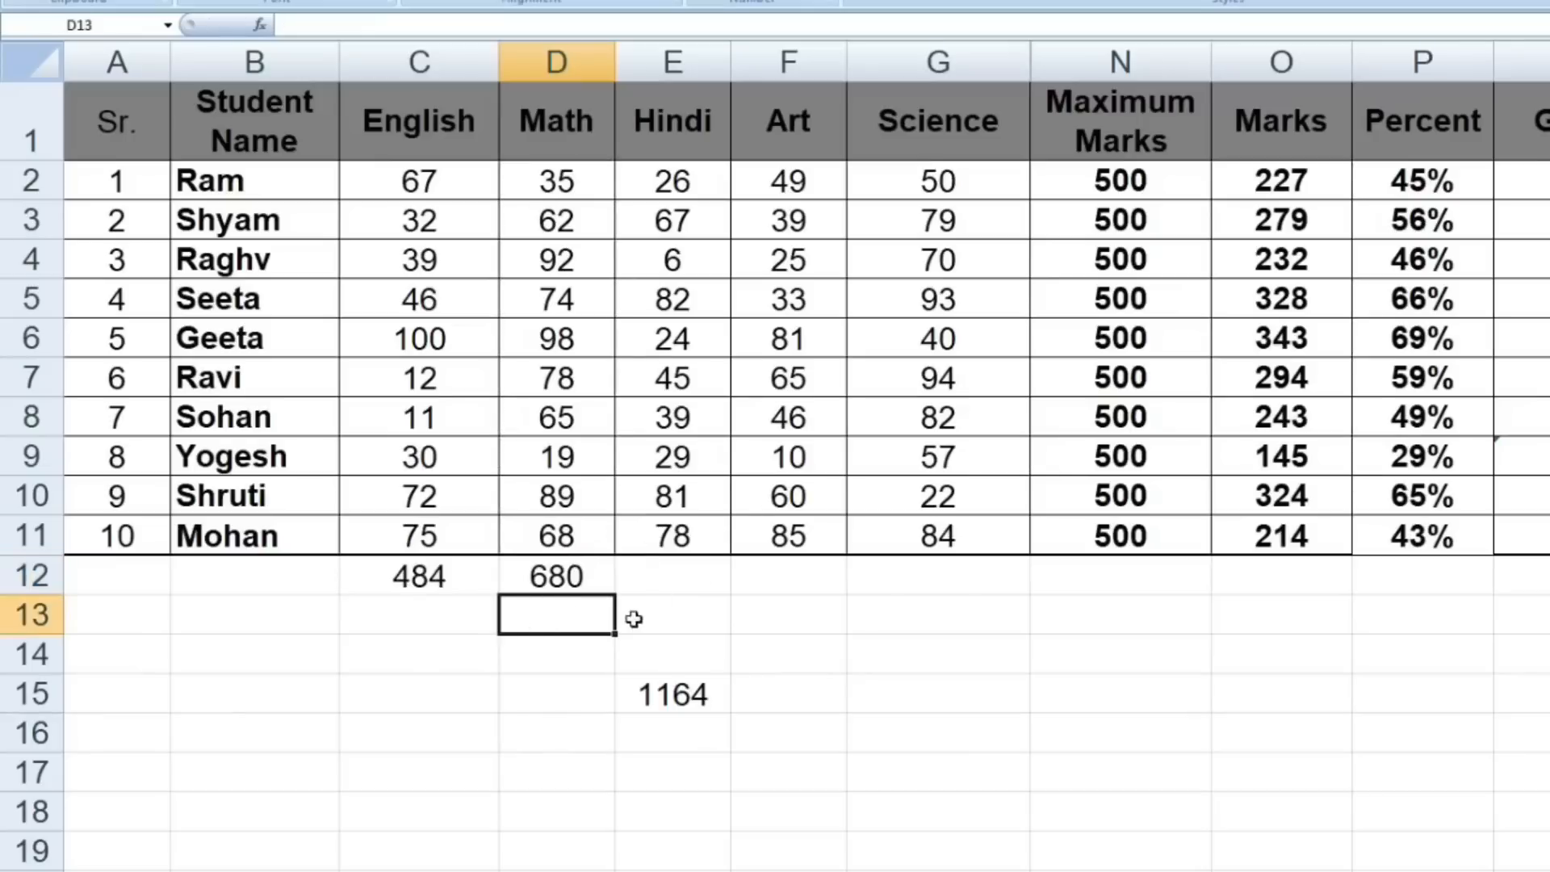
- Add the English and Math totals in D13 with =C12+D12, and clear all the trial totals below the marks table
type("=")
left_click(453, 576)
type("+")
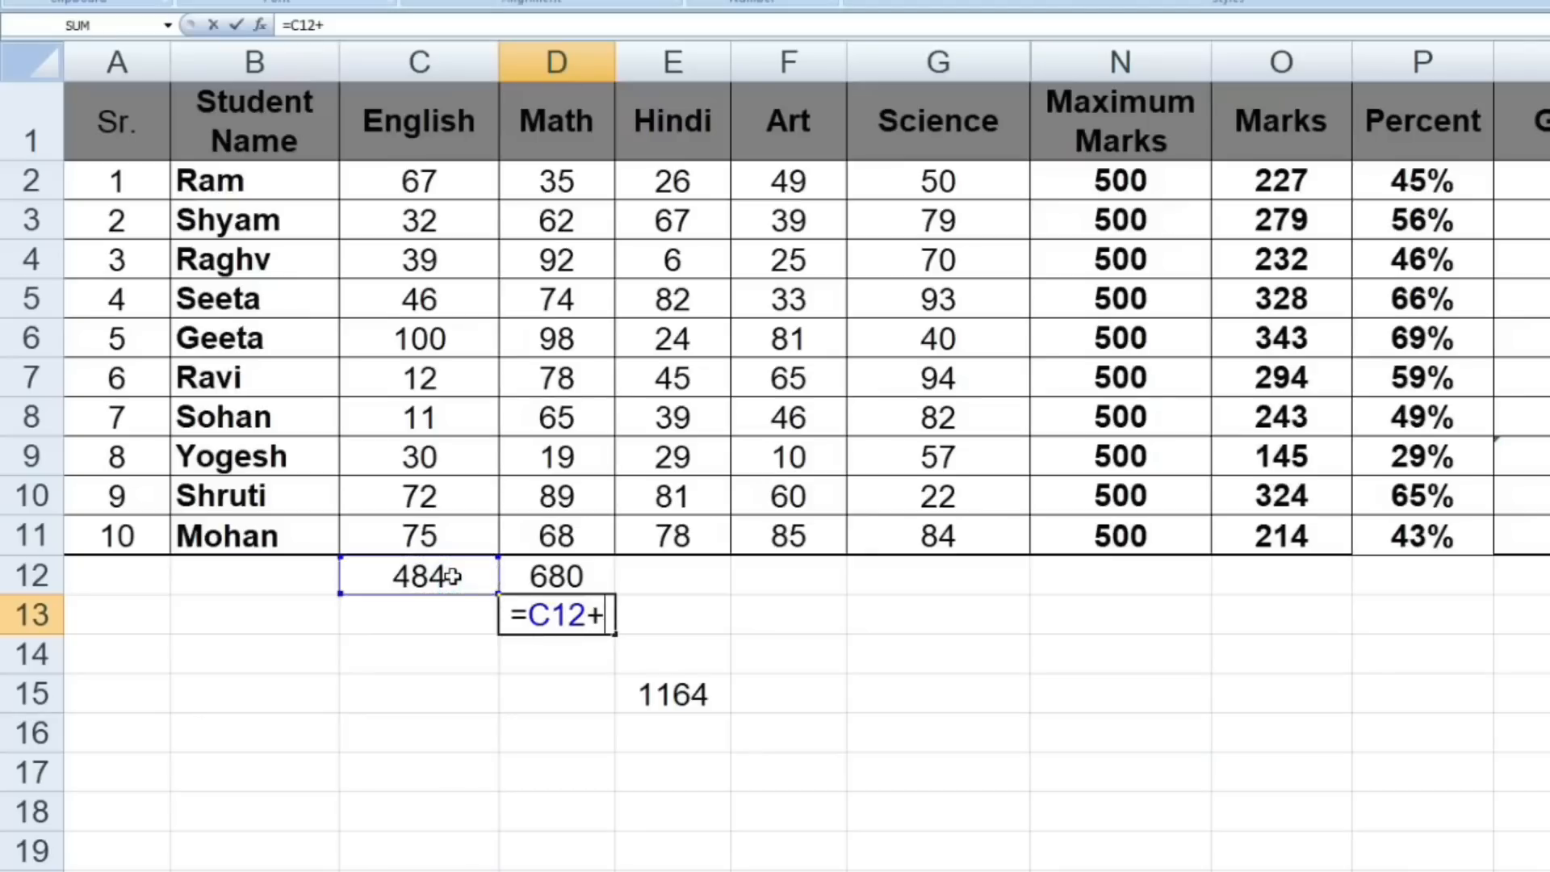
left_click(545, 579)
key("Return")
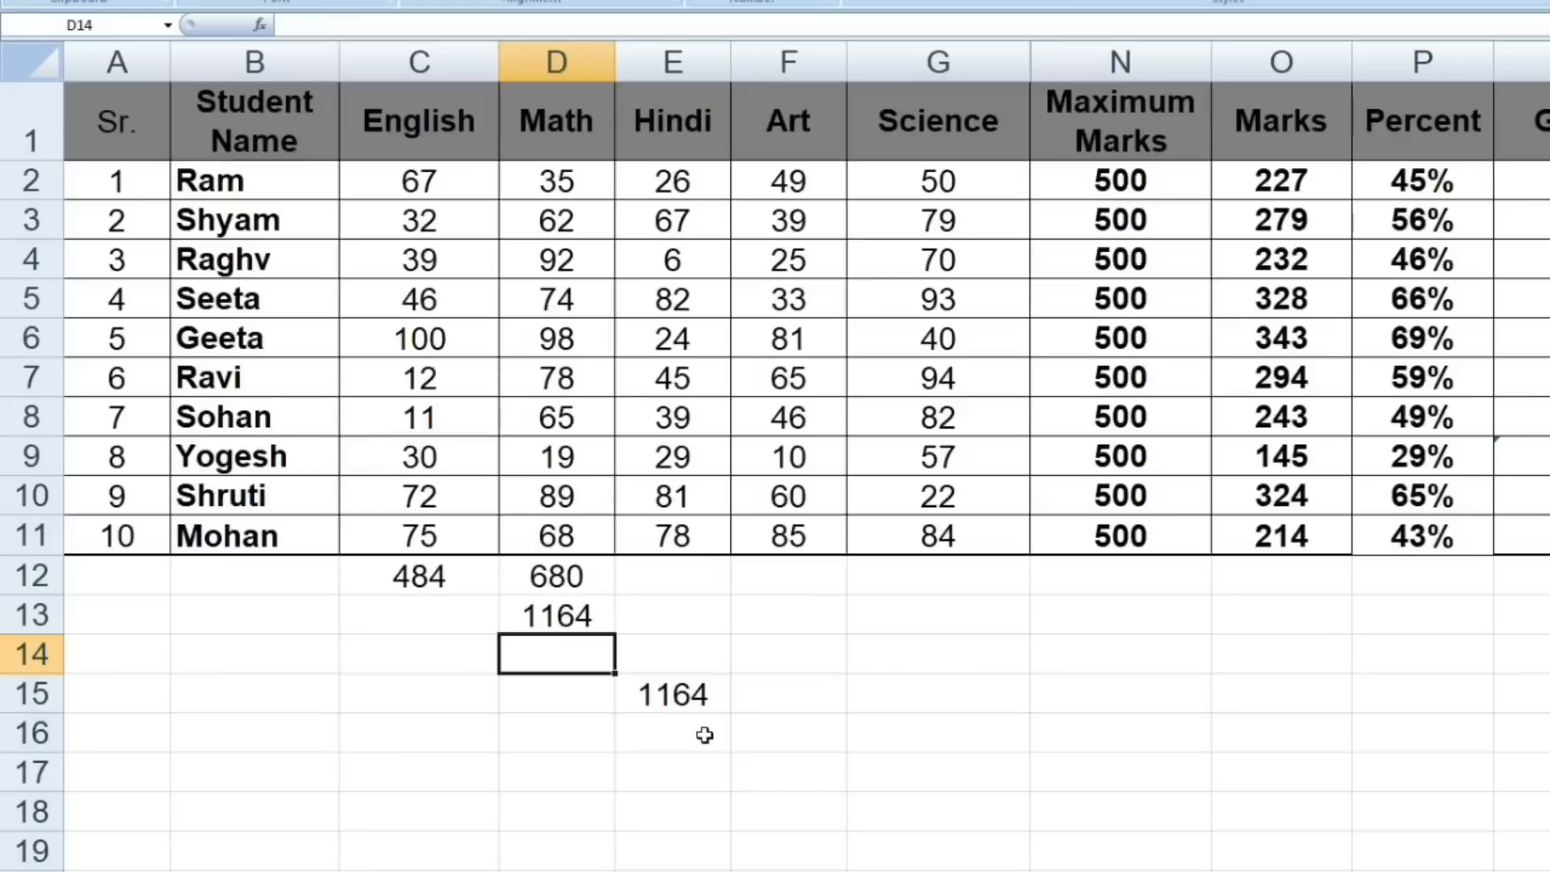
left_click_drag(419, 576, 768, 716)
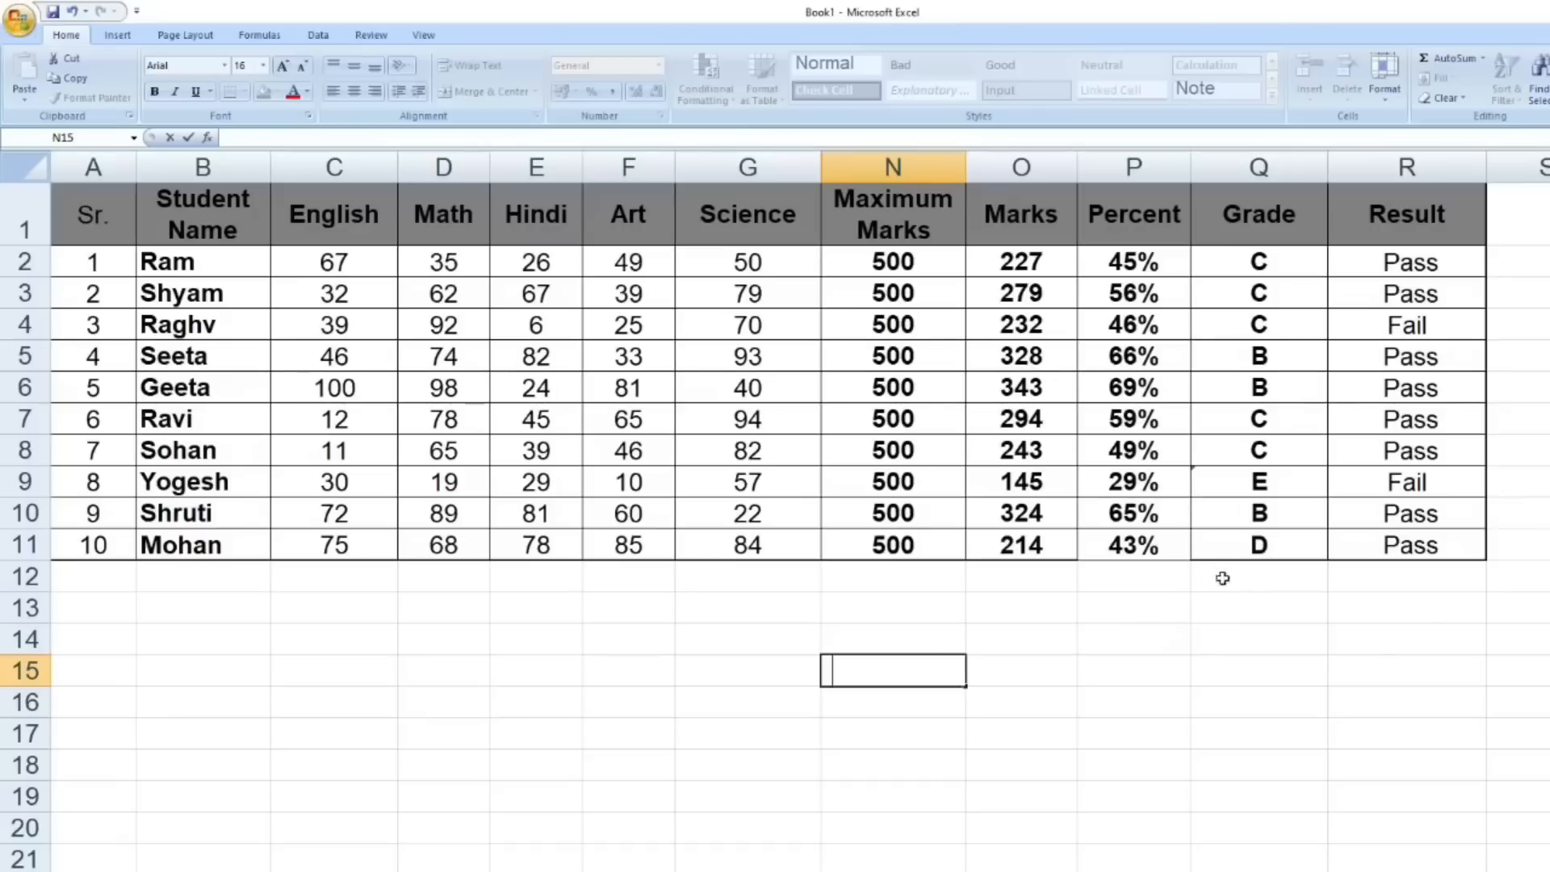
- Use Go To Special on A1:R11 to select formulas of the Numbers and Text types only, and color their text red
left_click_drag(1449, 204, 76, 544)
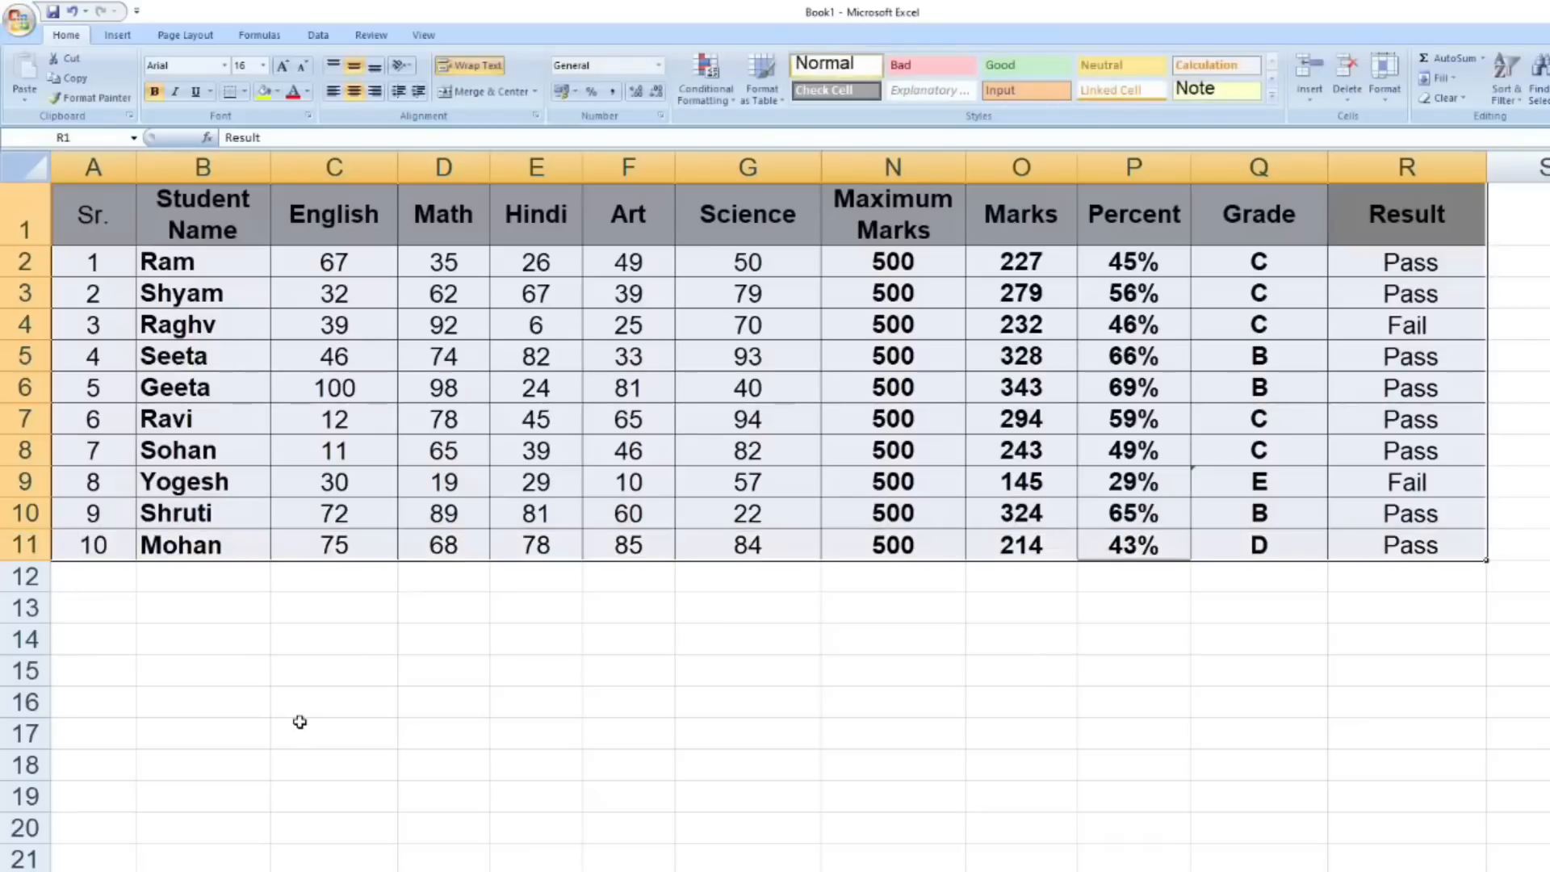
key("F5")
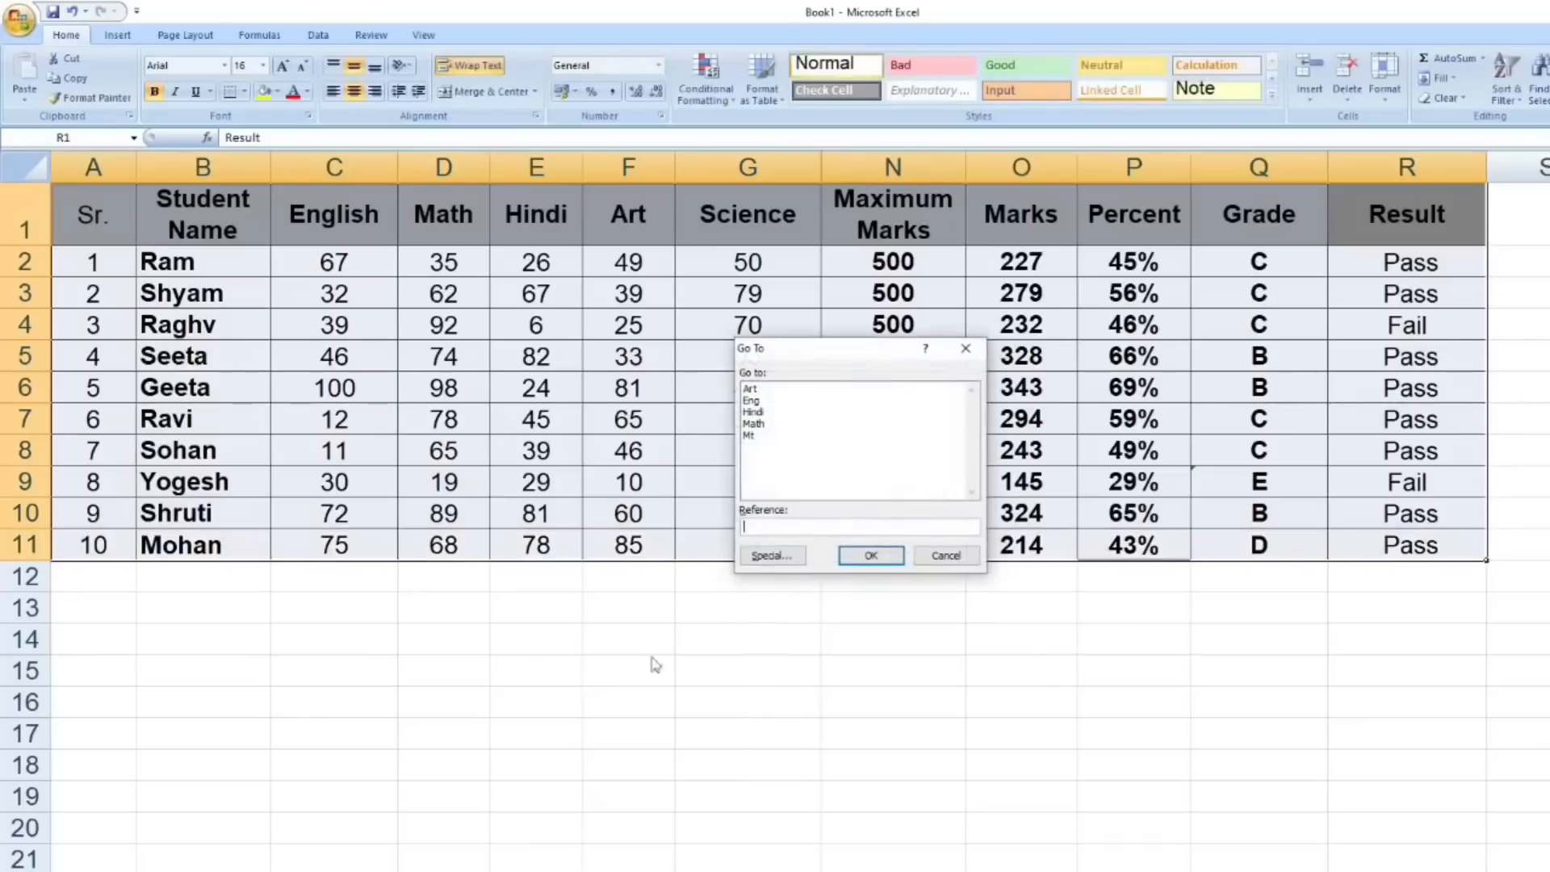
left_click(782, 556)
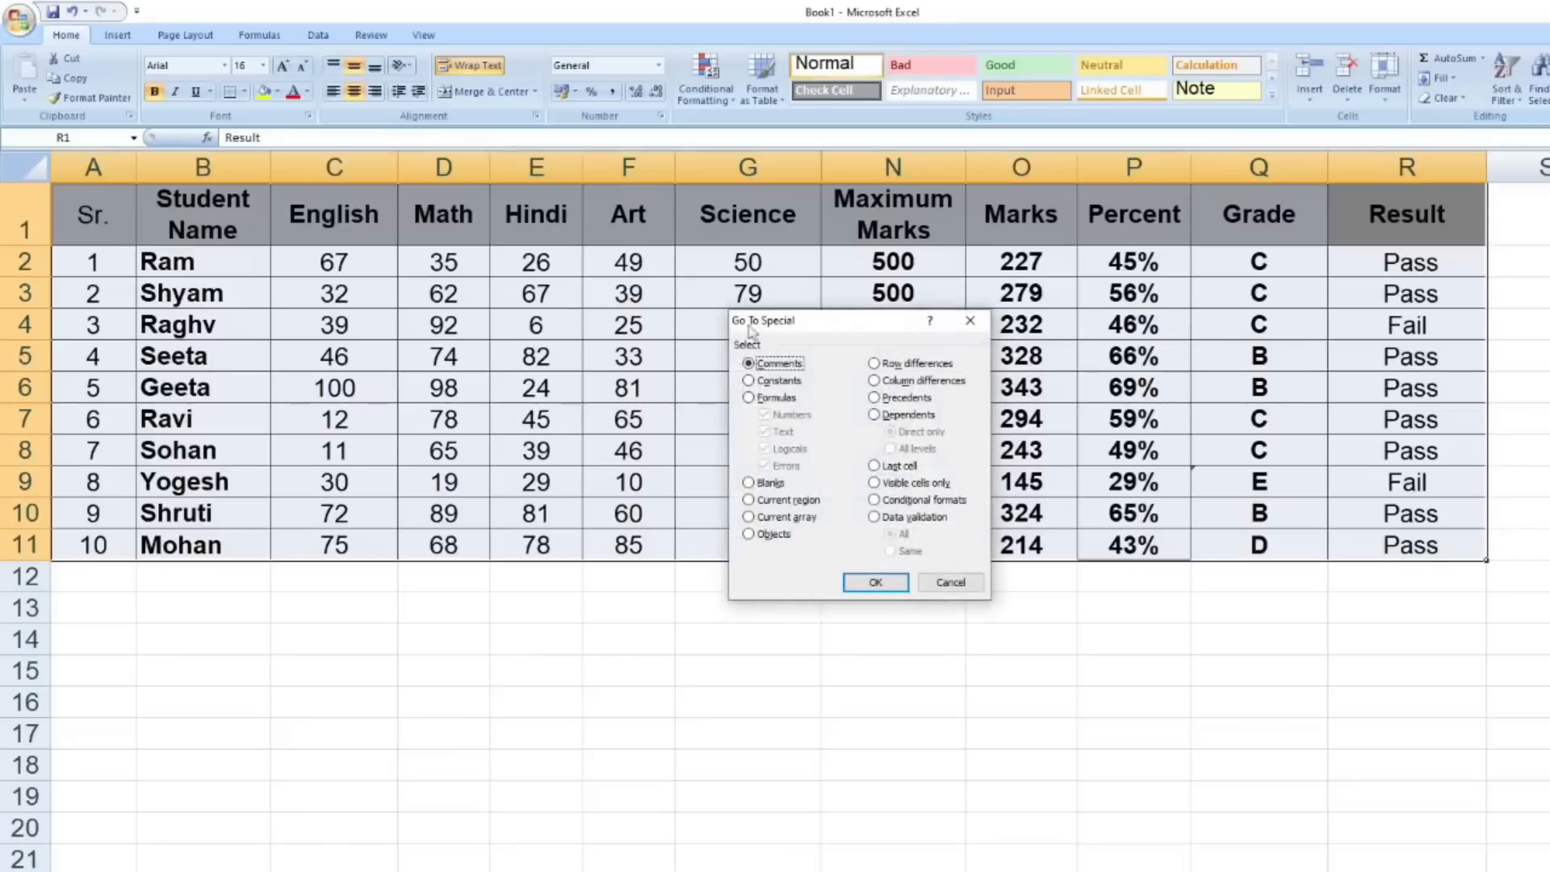
left_click(750, 398)
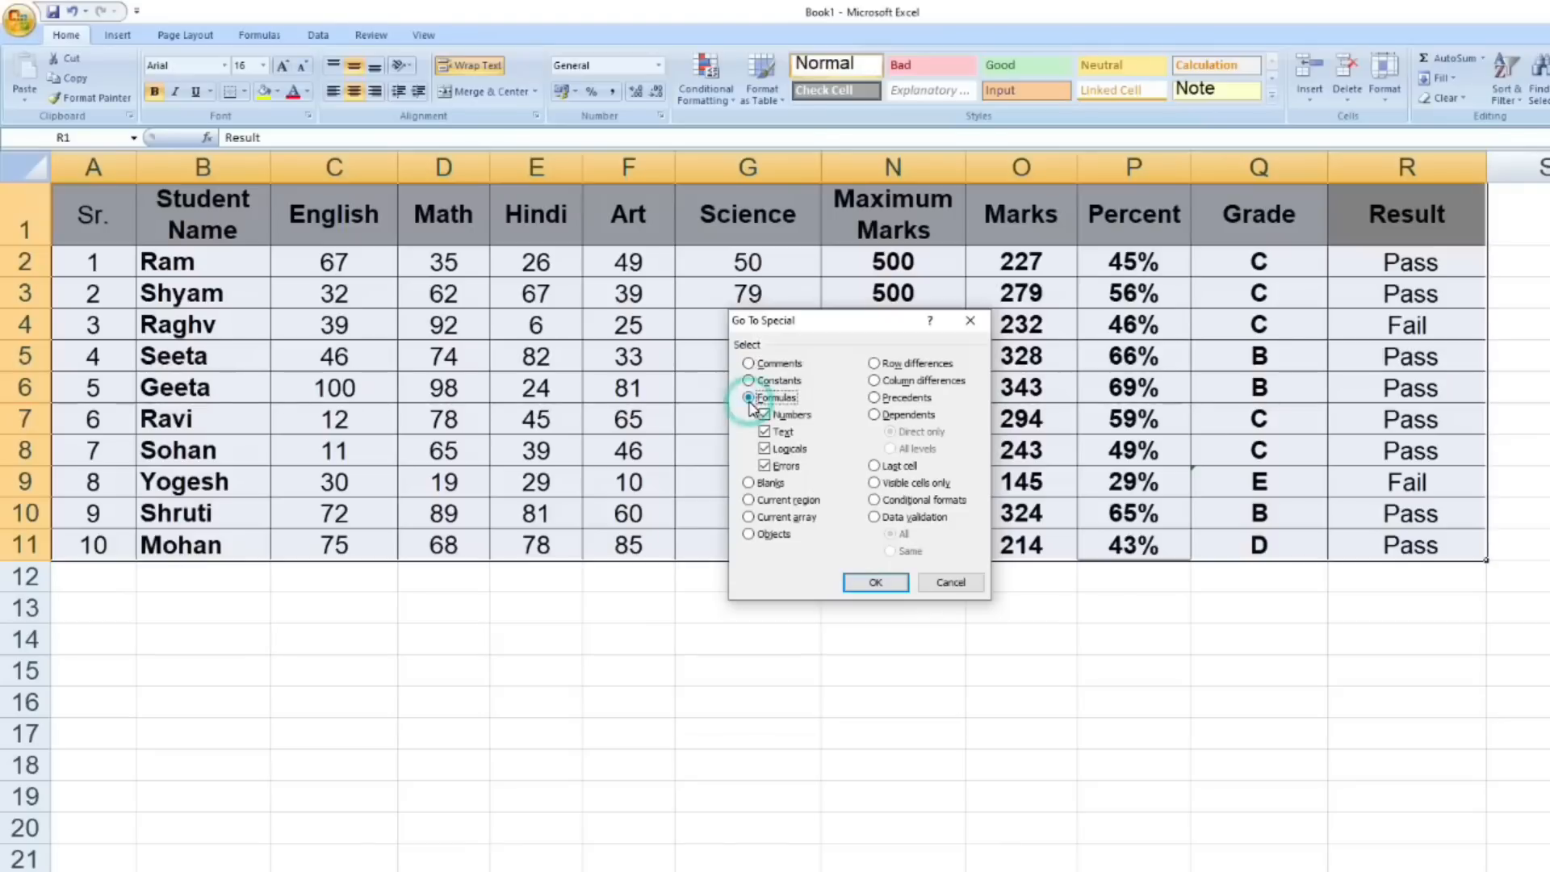
left_click_drag(808, 321, 399, 299)
left_click(389, 447)
left_click(380, 427)
left_click(377, 444)
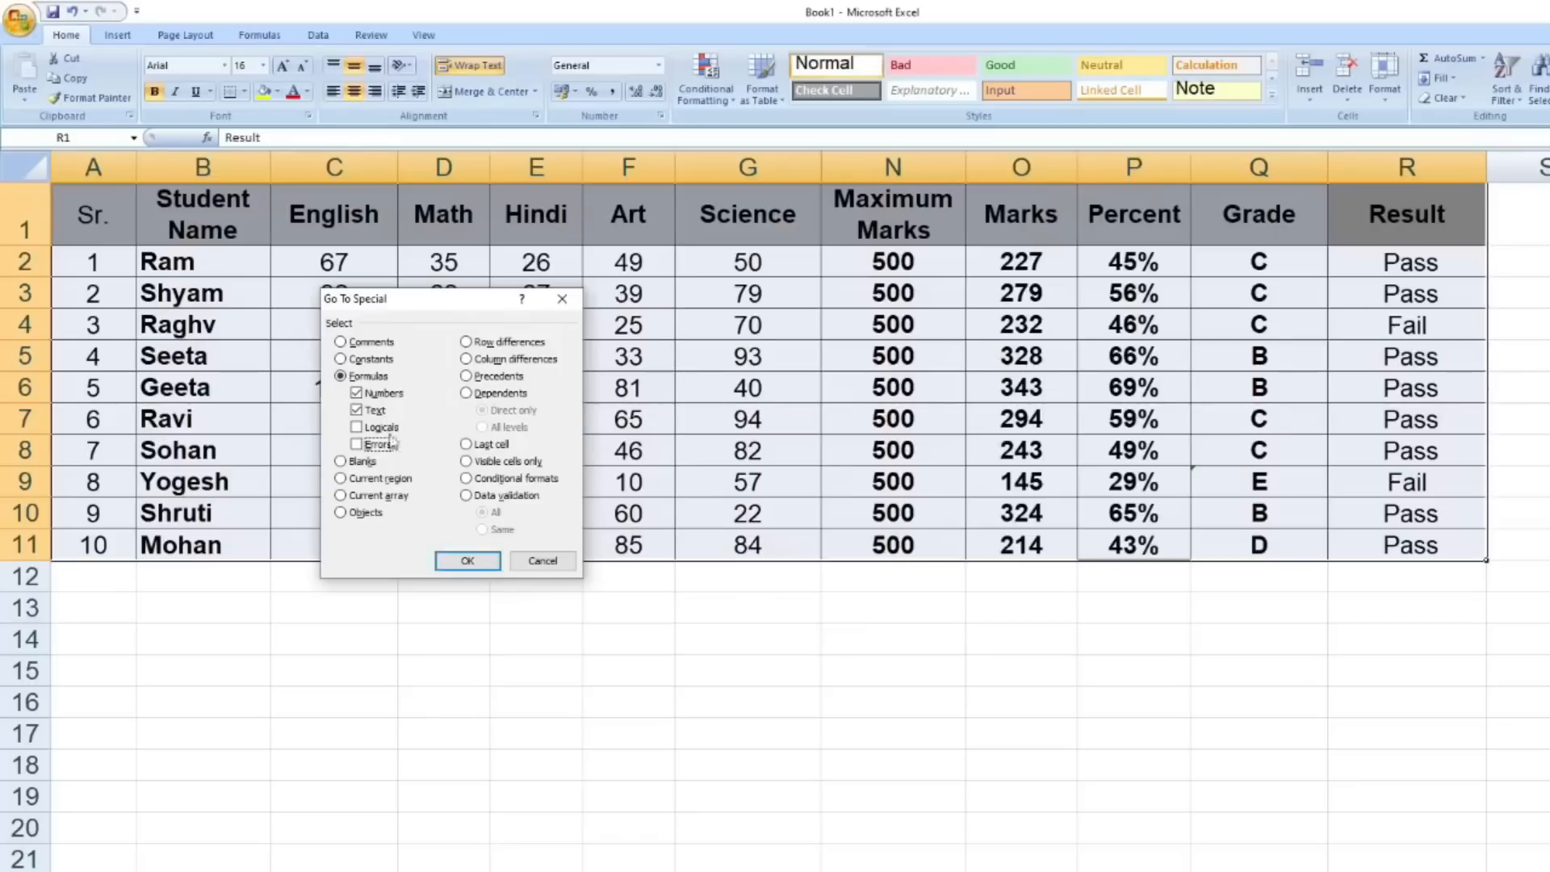
left_click(467, 560)
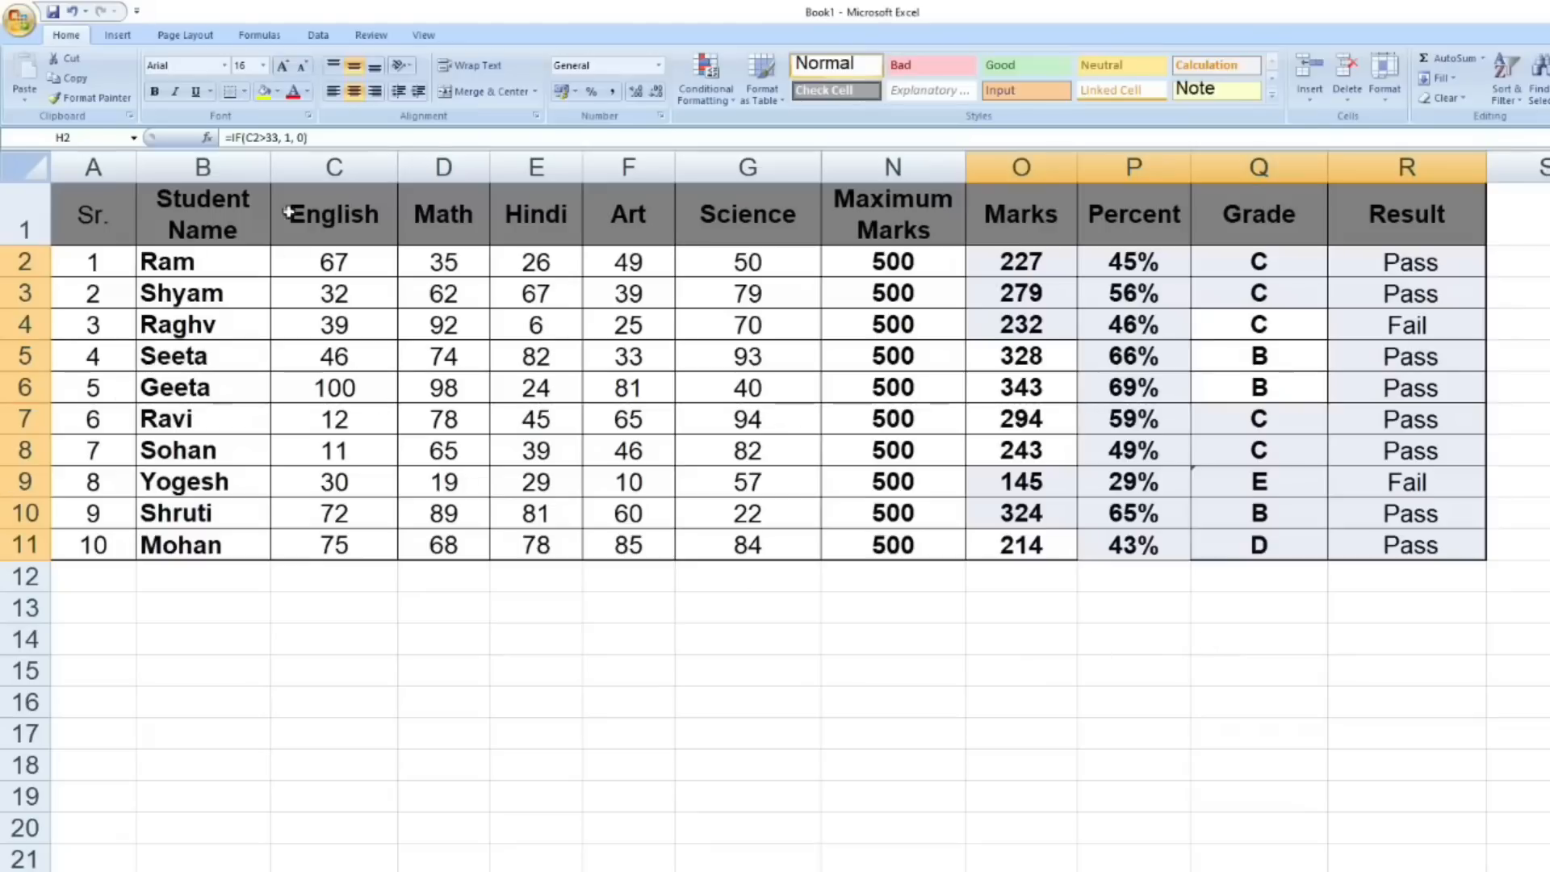
left_click(293, 92)
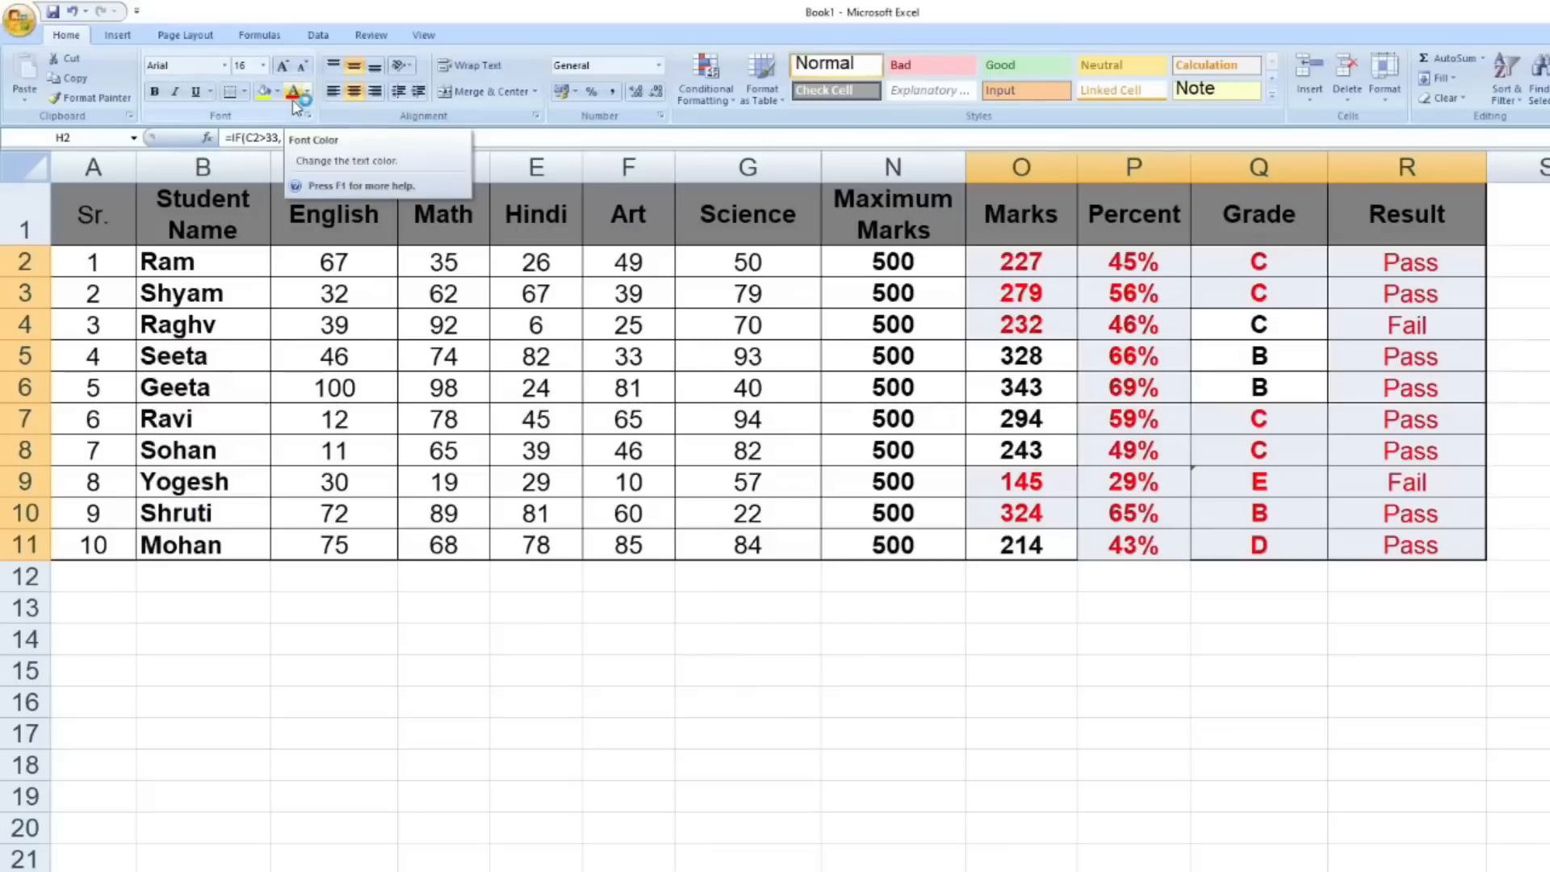
left_click(992, 699)
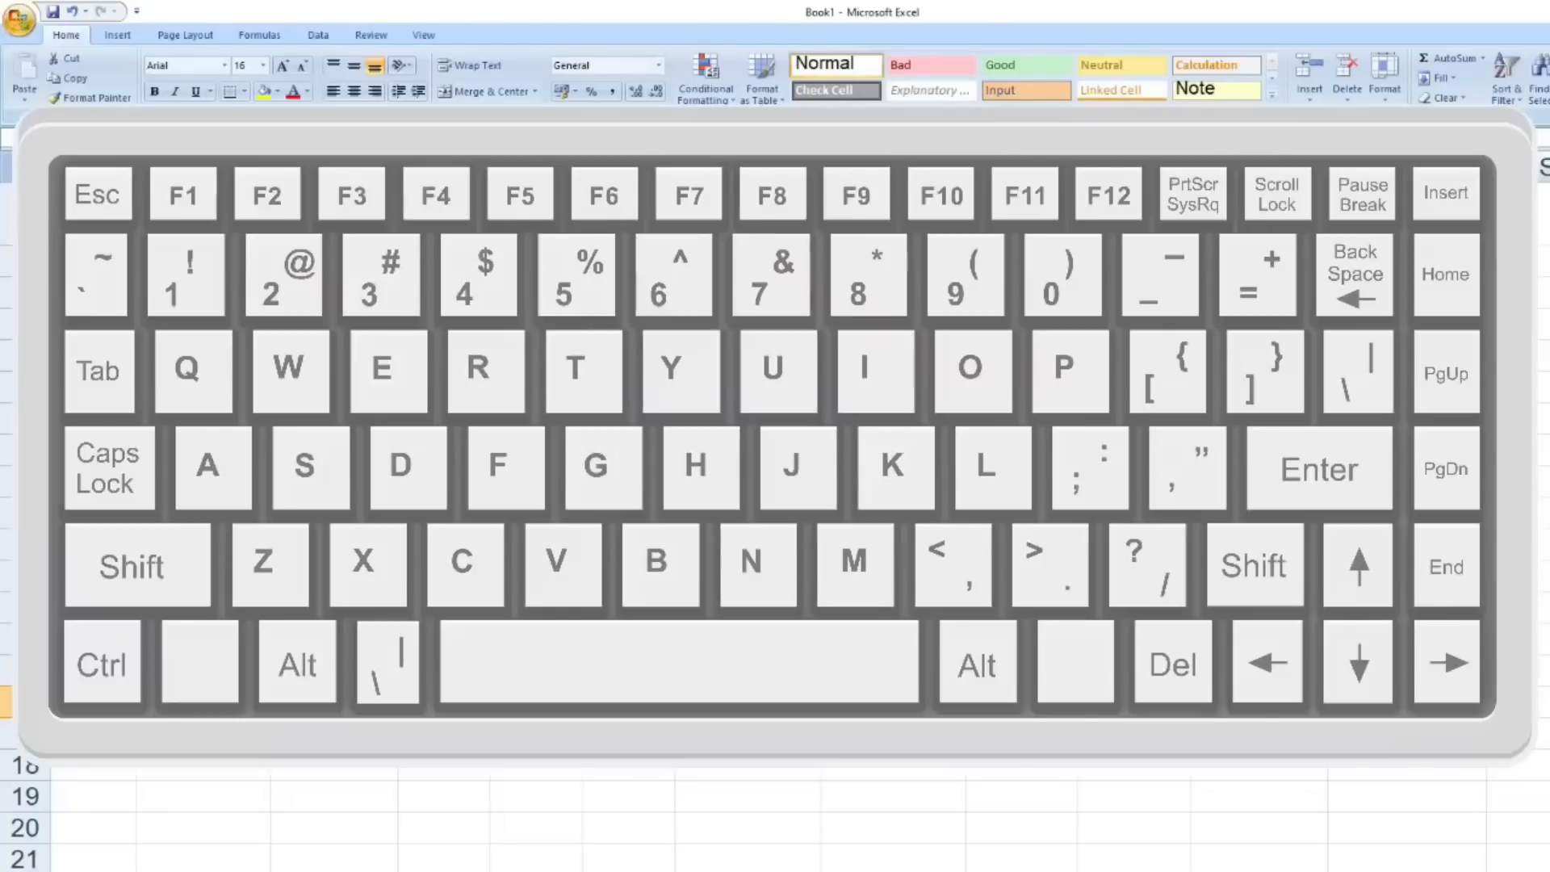
- Show the sheet's formulas to check the red cells in Marks through Result, and return to the normal value view
key("ctrl+grave")
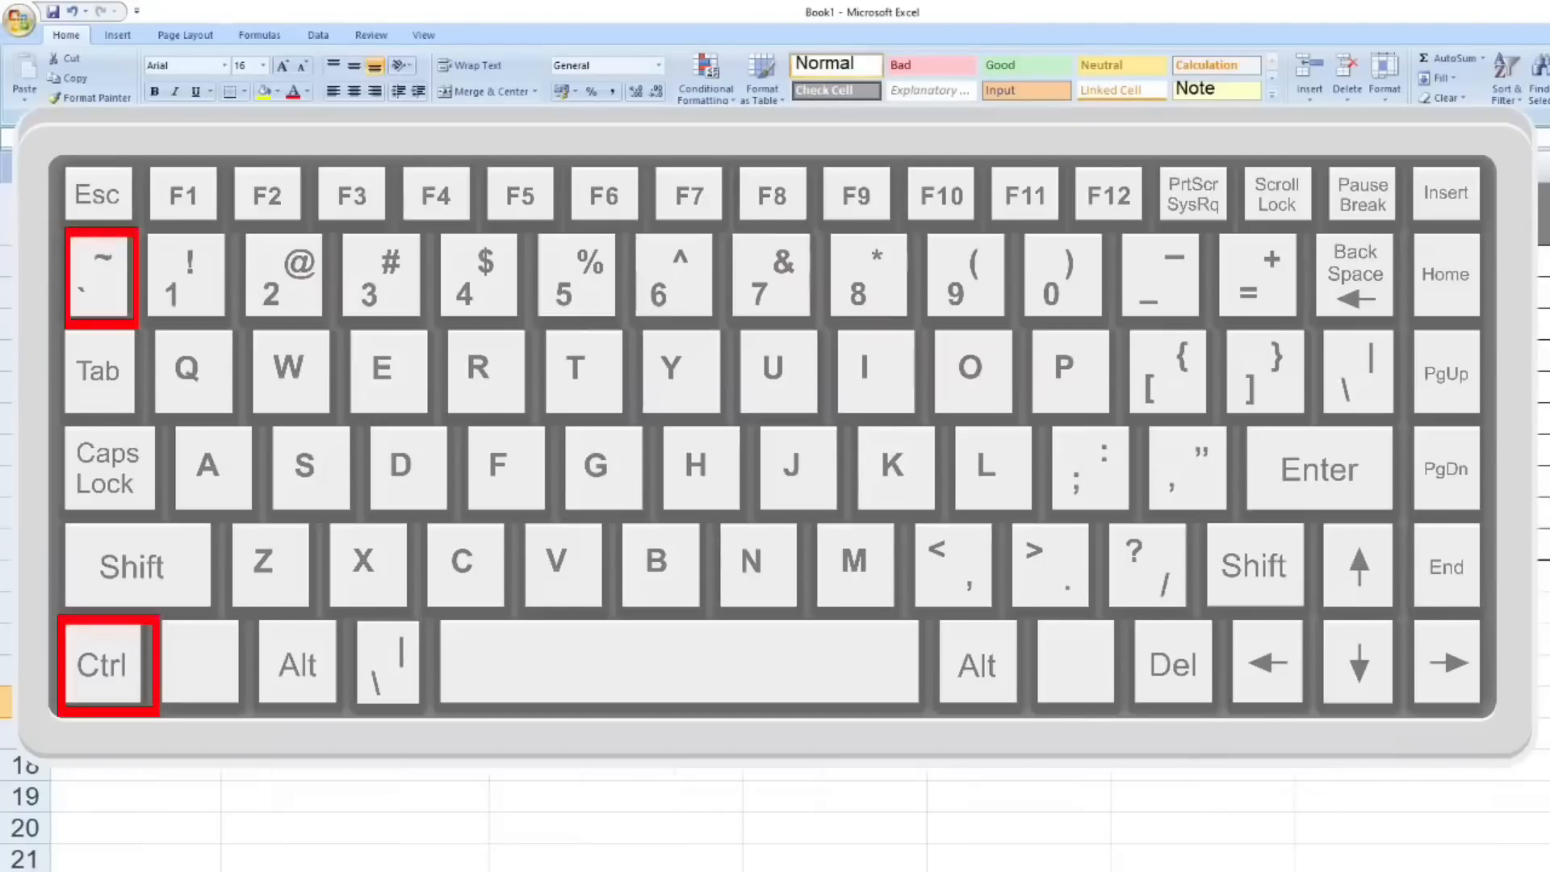
scroll(800, 508, "right", 5)
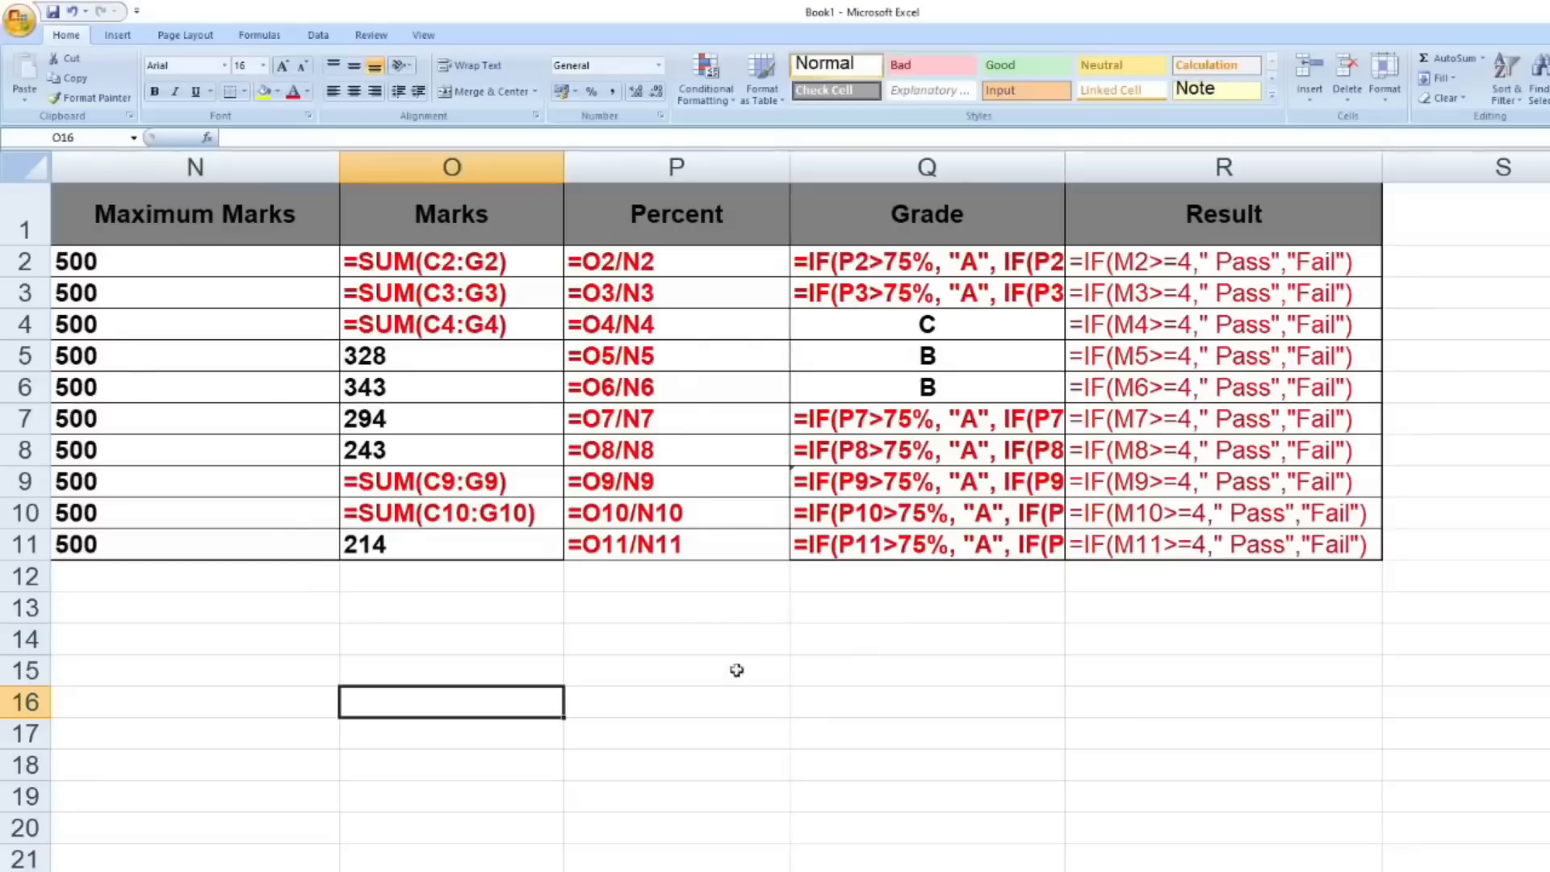
key("ctrl+grave")
scroll(687, 662, "left", 5)
left_click(565, 694)
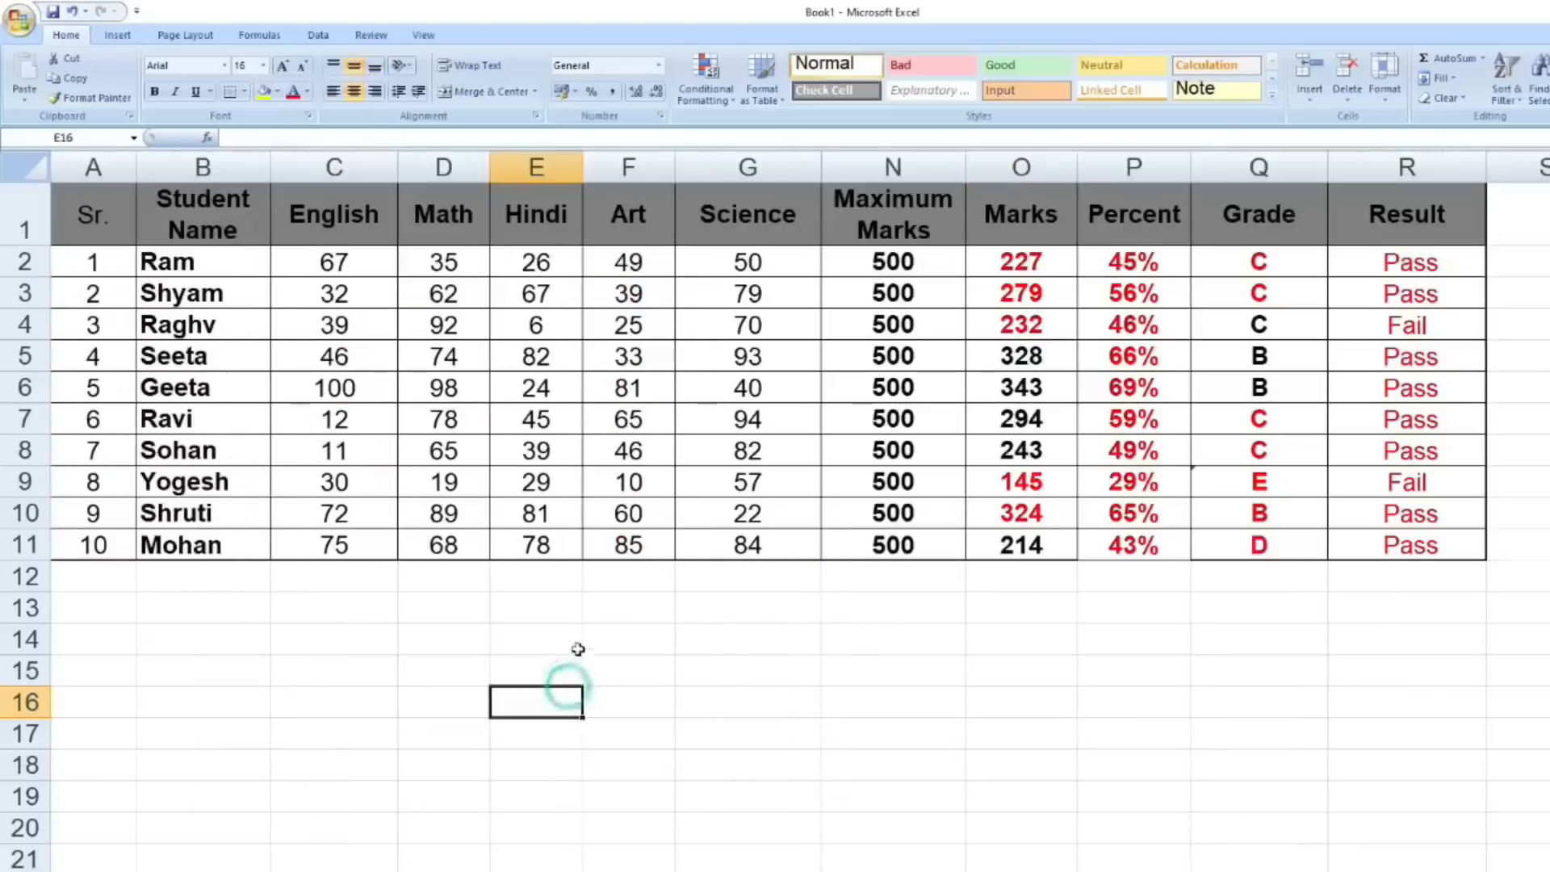
- Start a VLOOKUP formula in E14, insert its argument names lookup_value,table_array,col_index_num,range_lookup automatically, and undo the entry
left_click(539, 638)
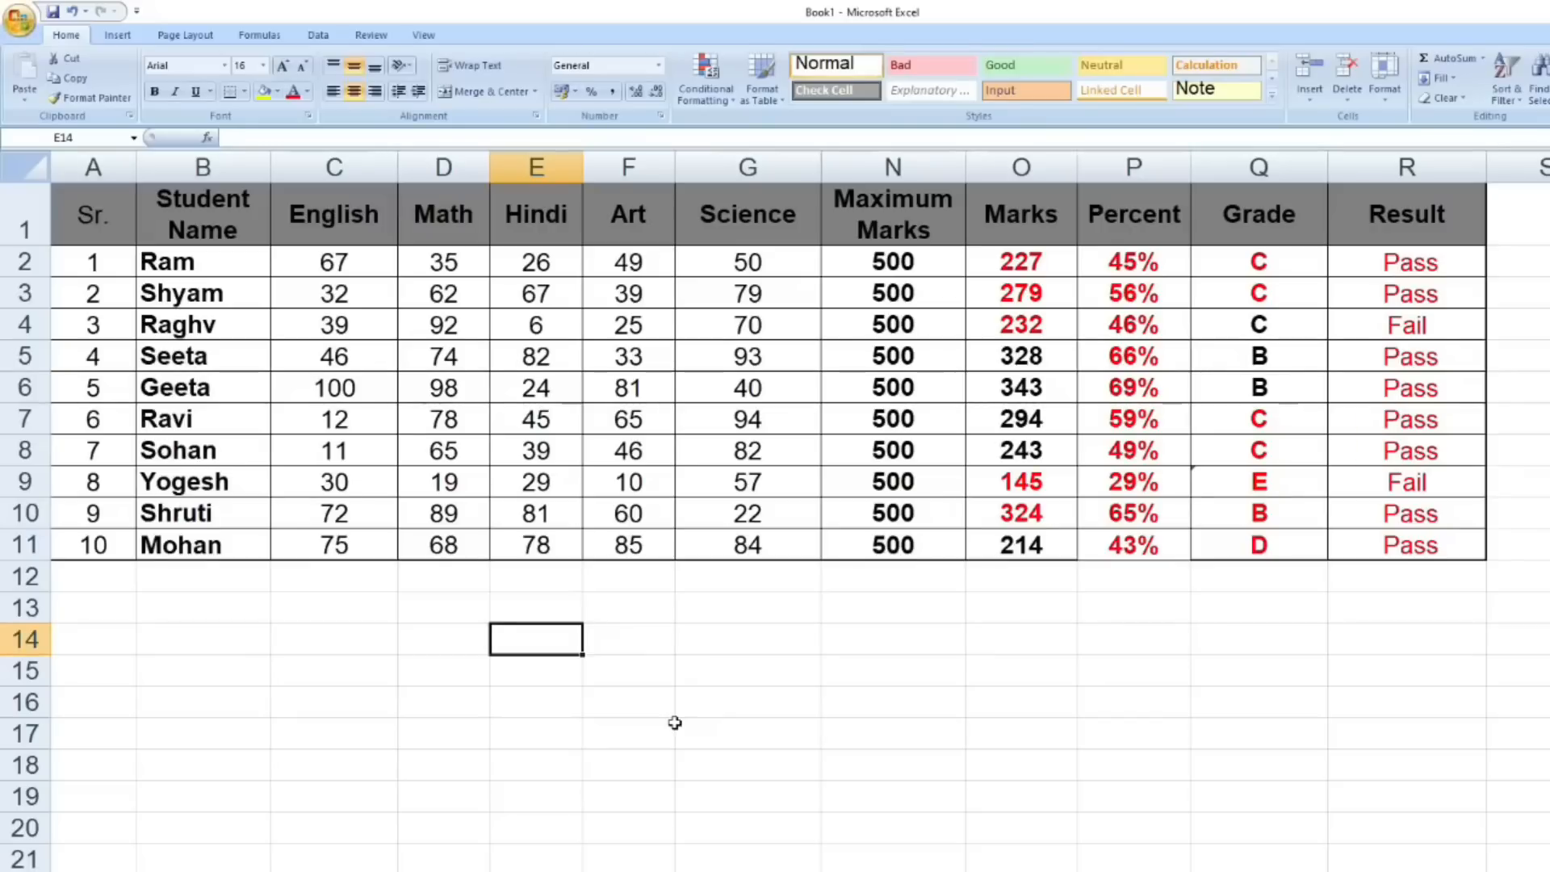
type("=")
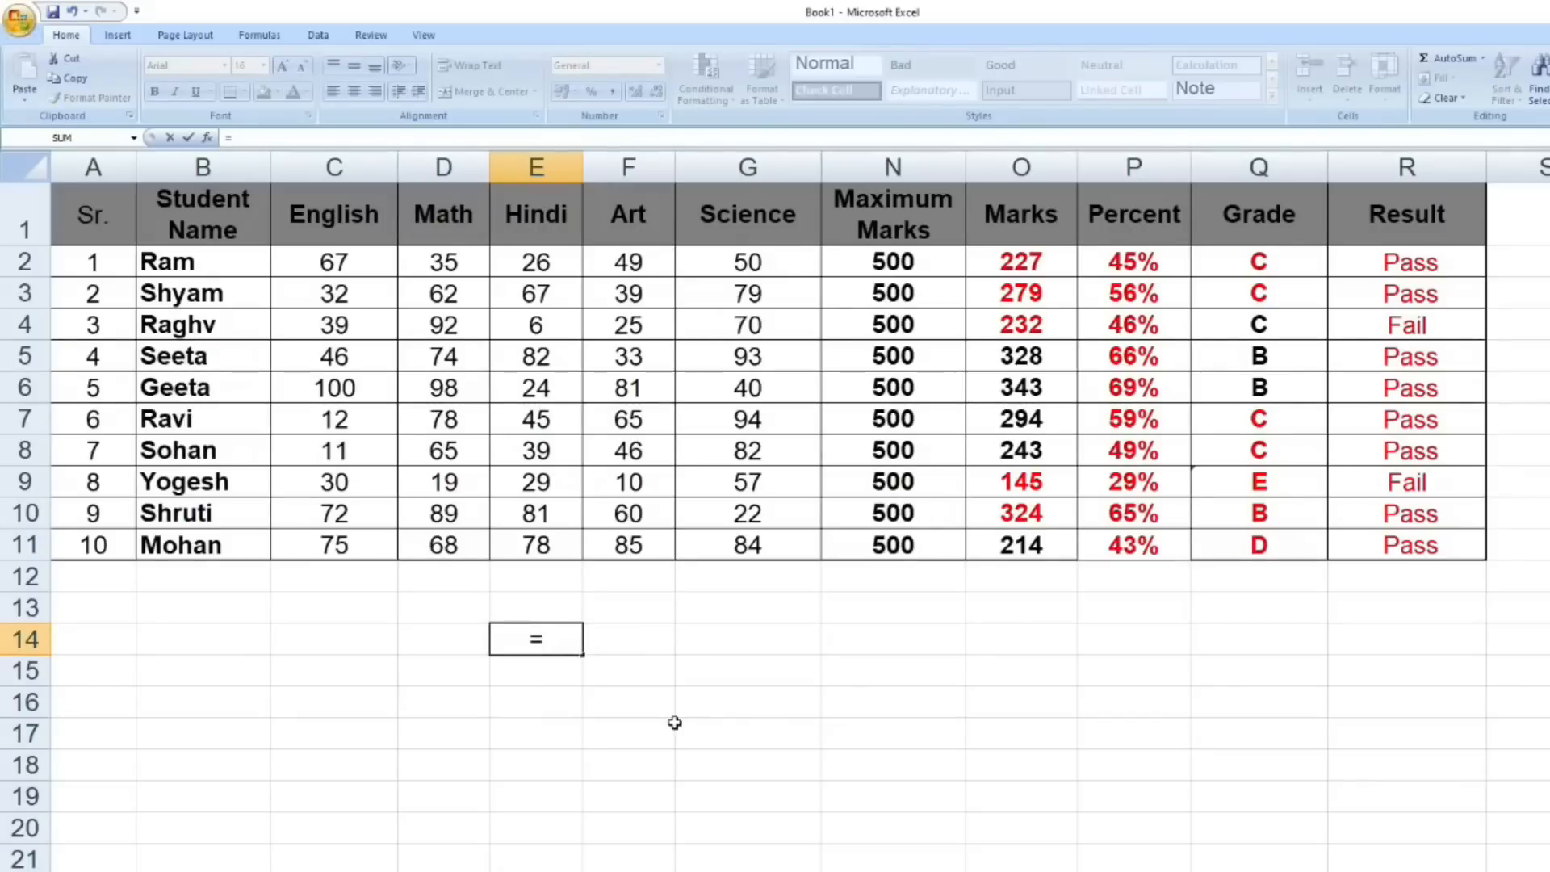
type("vloo")
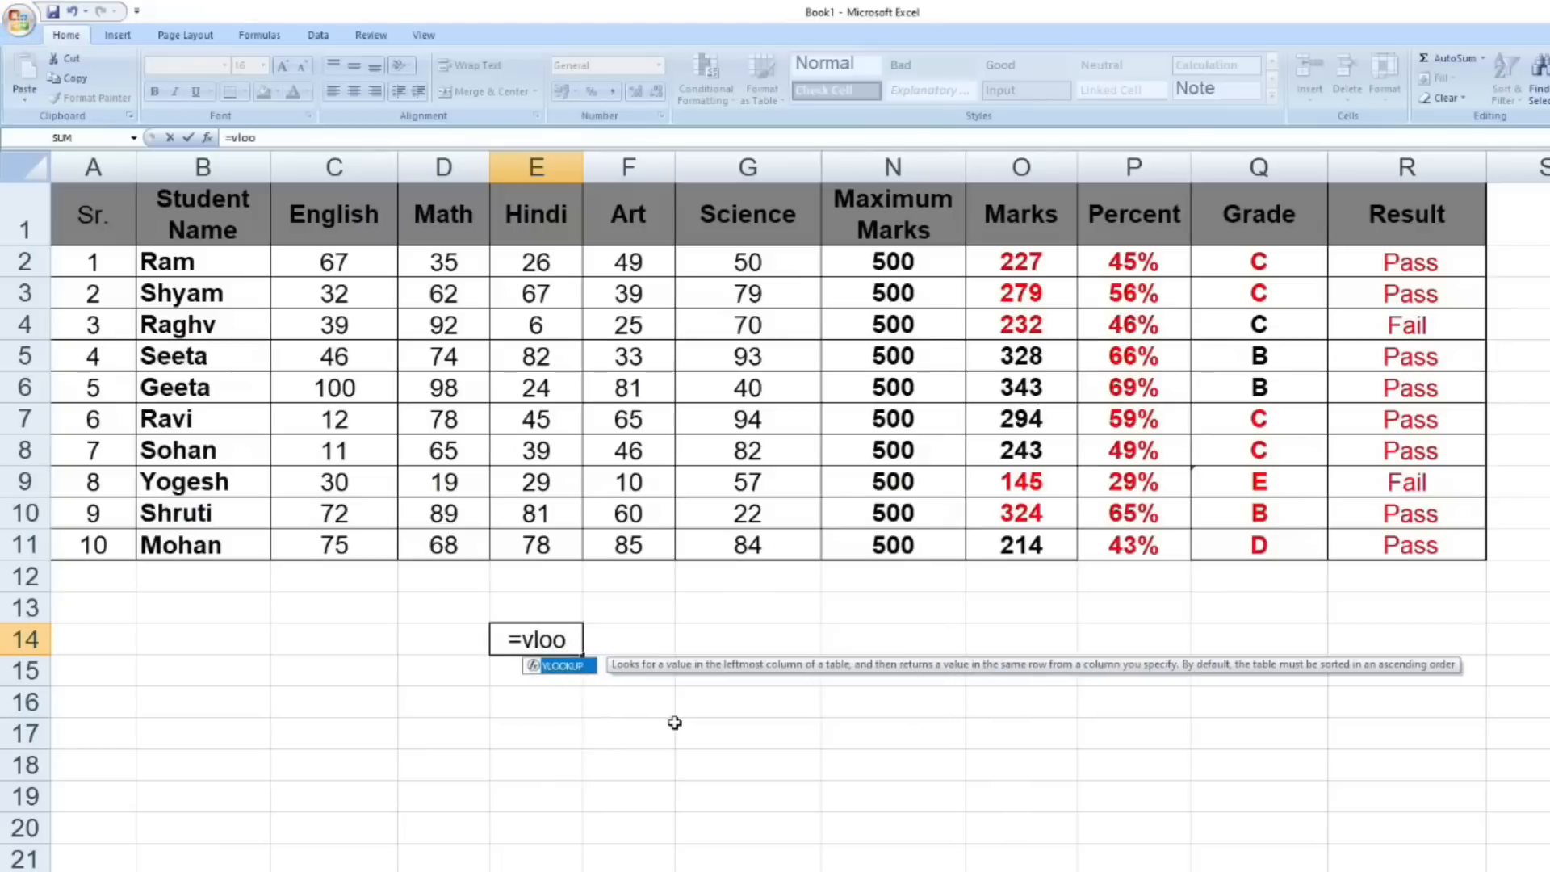
double_click(561, 666)
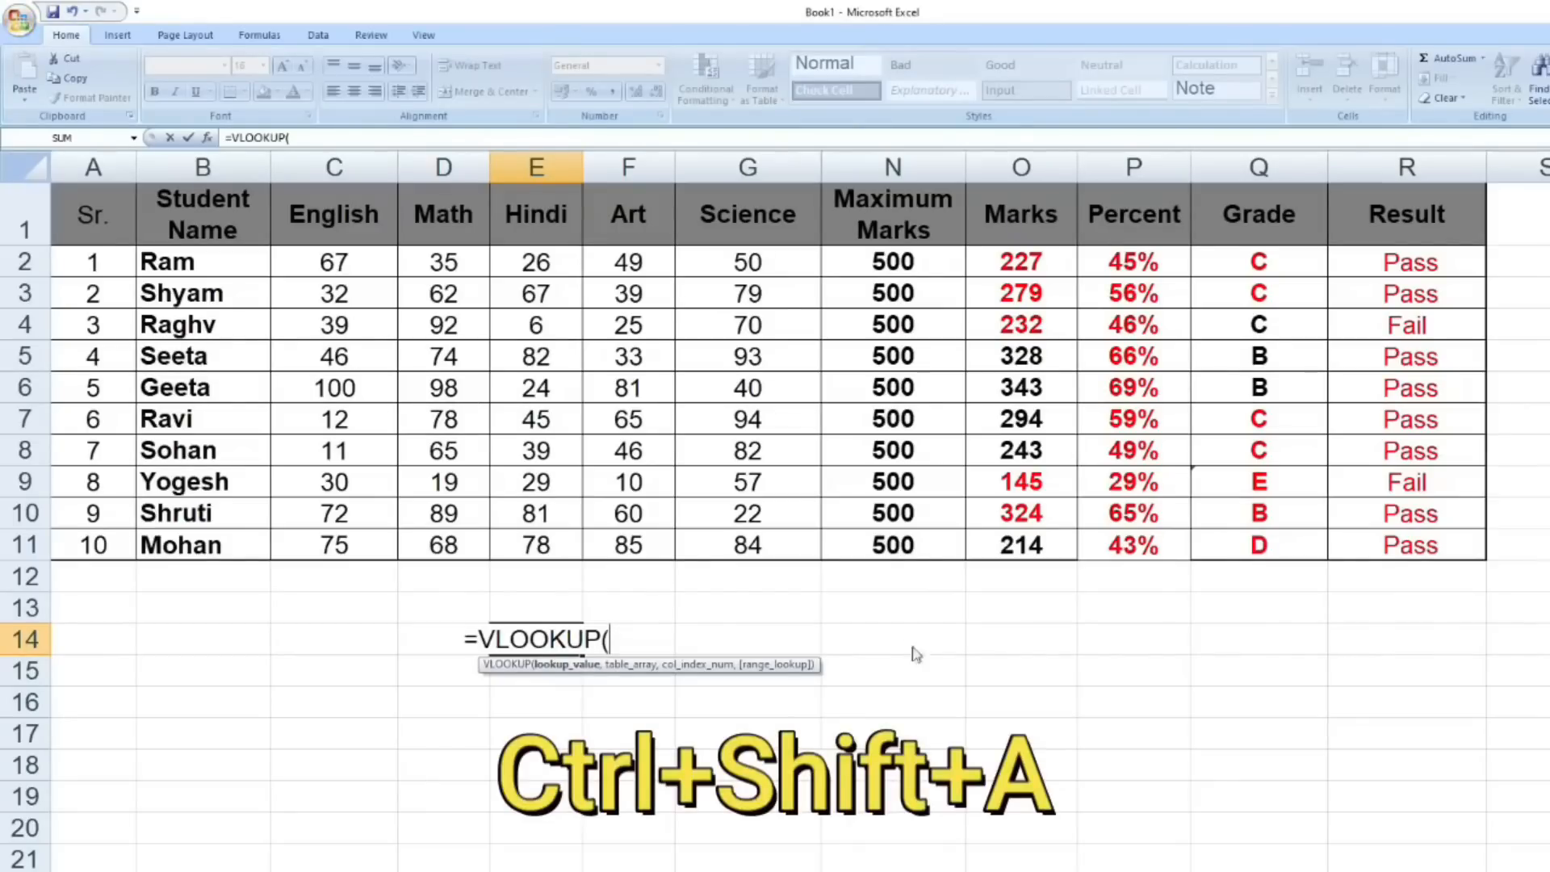
key("ctrl+shift+a")
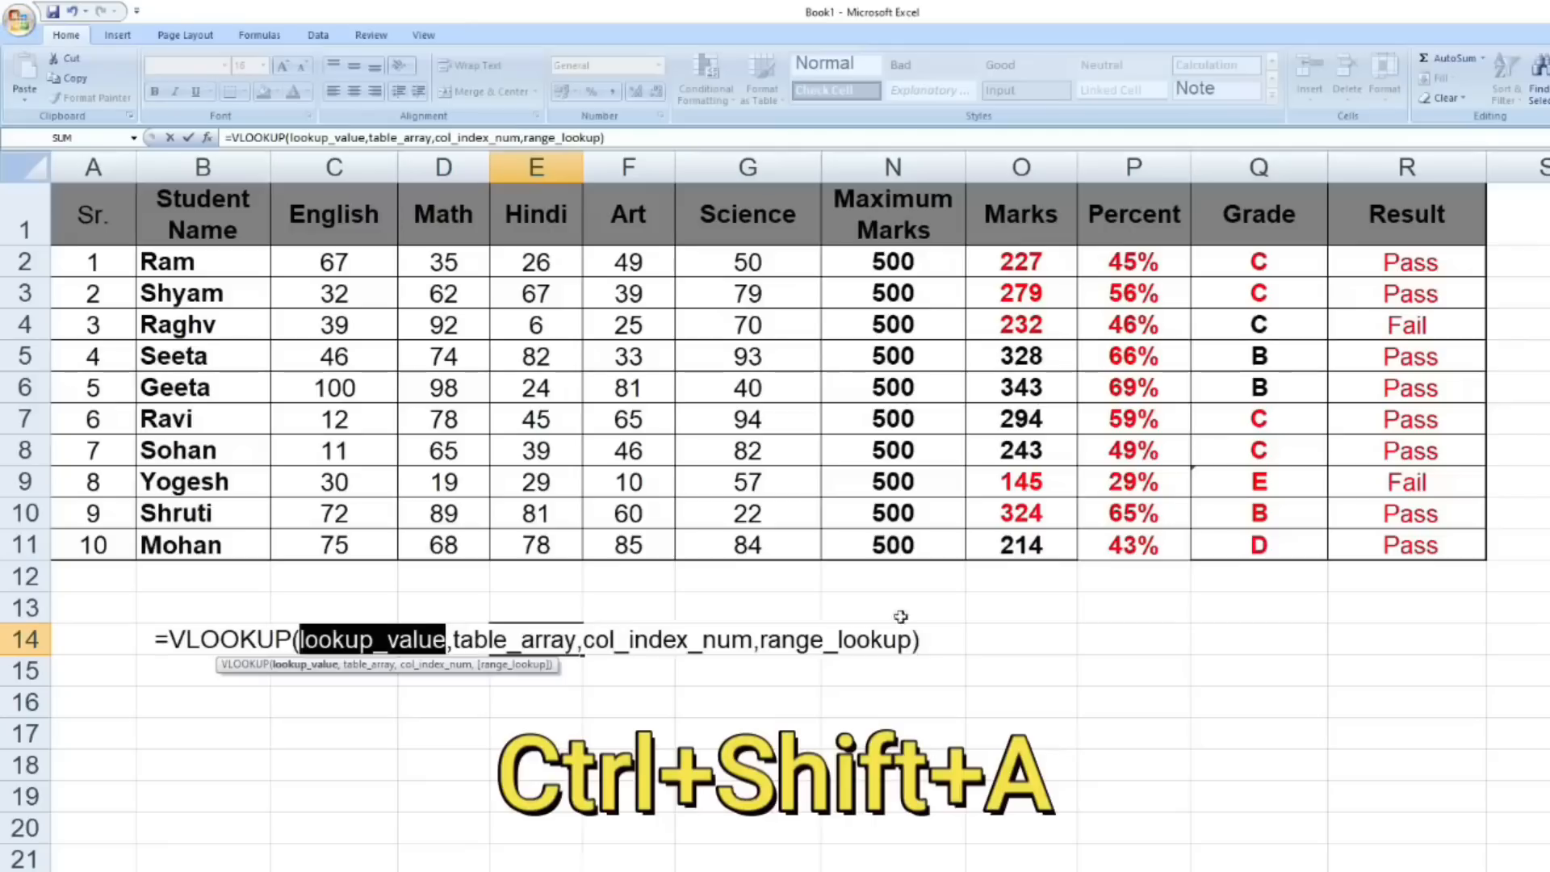
left_click_drag(159, 639, 982, 655)
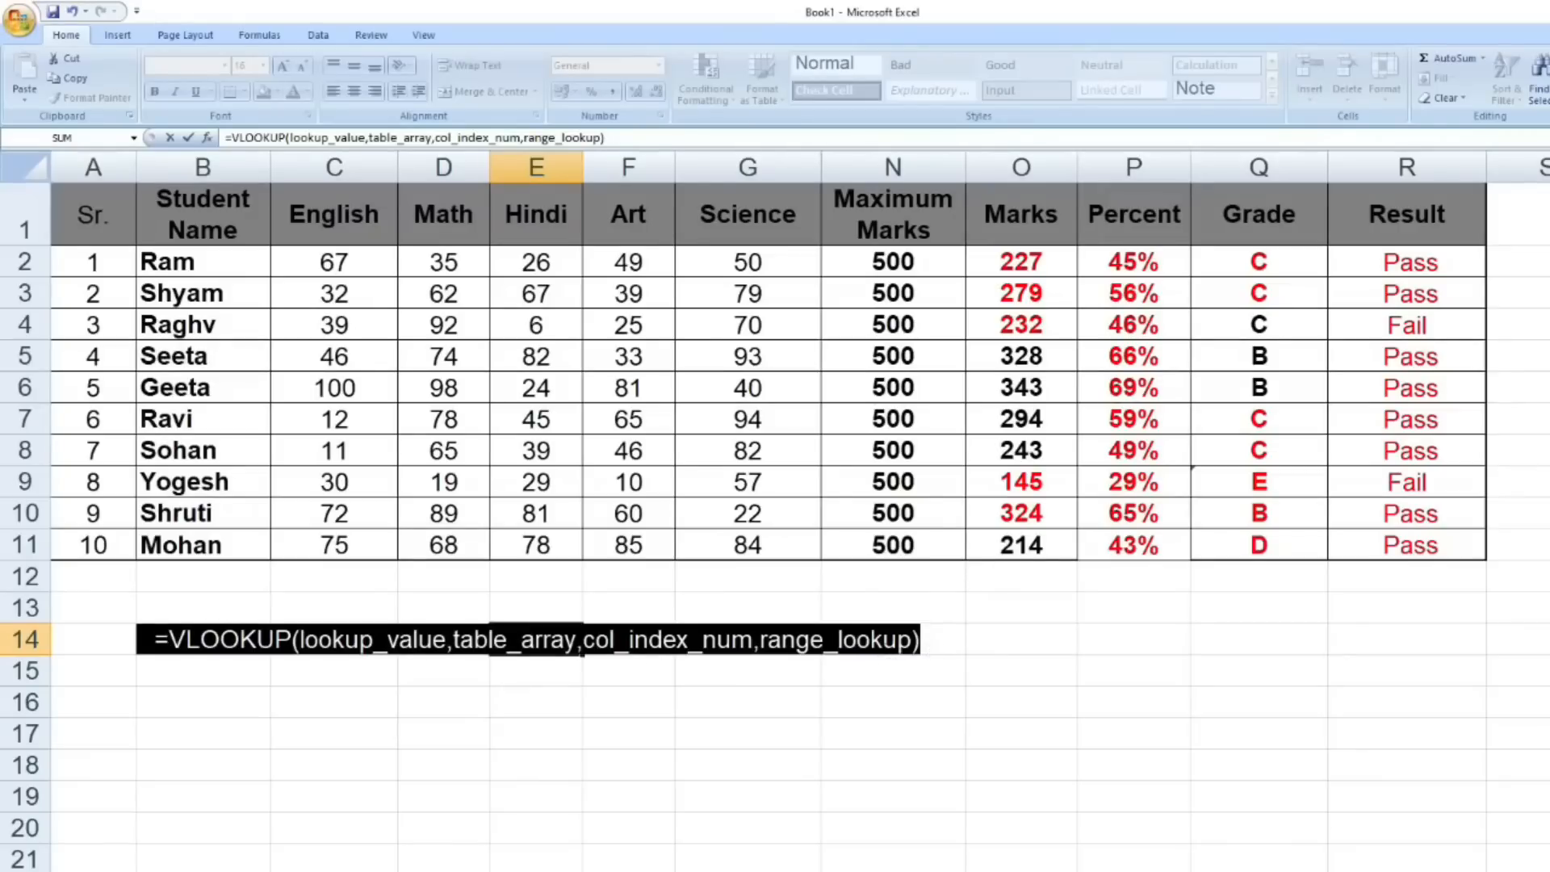
left_click(888, 640)
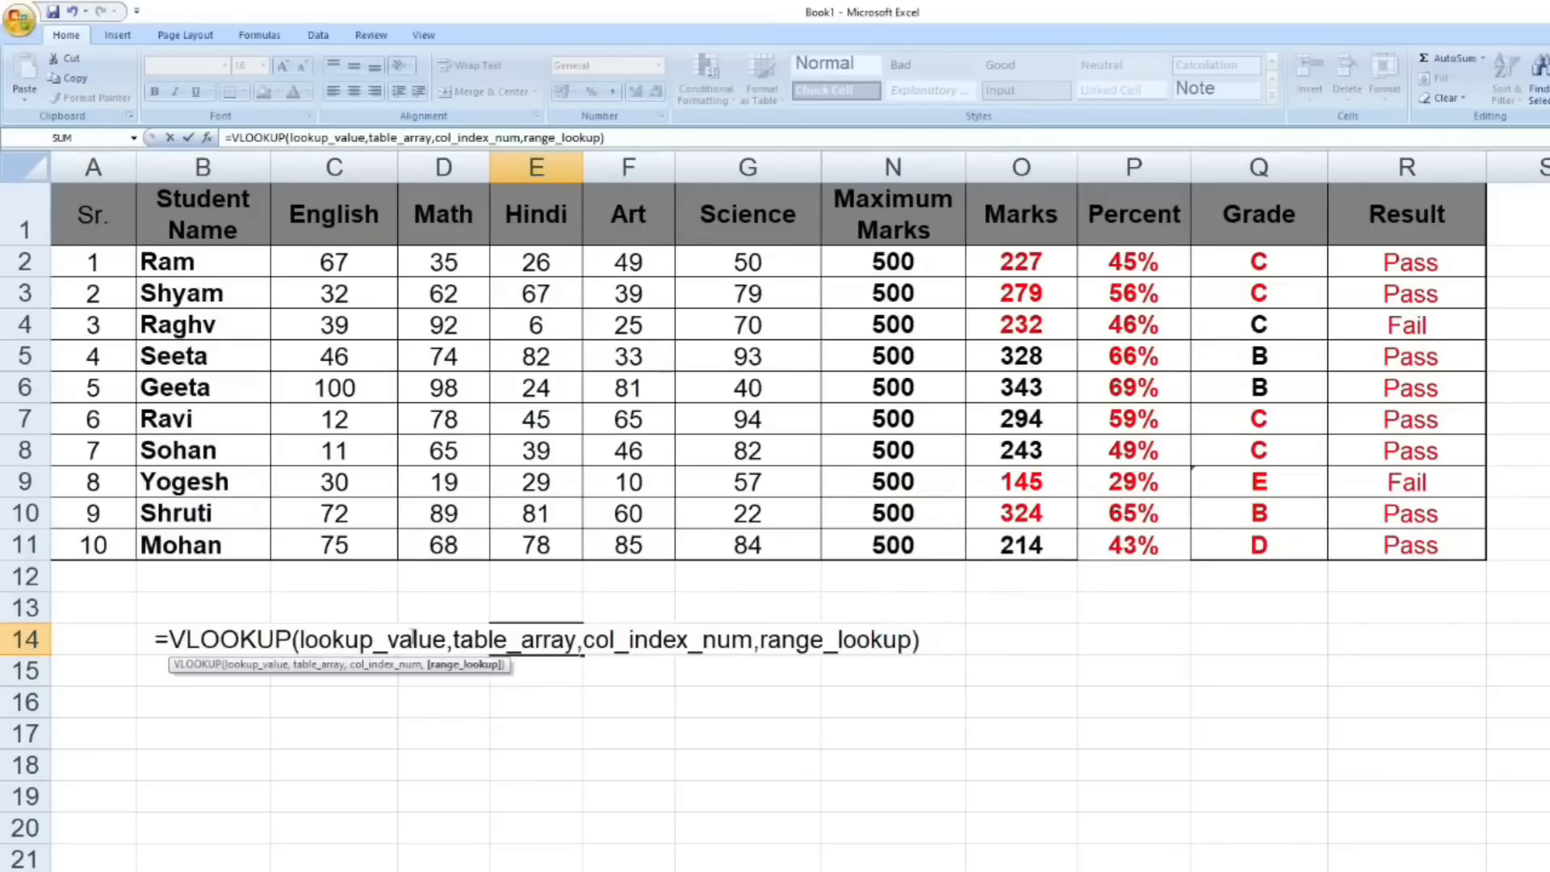
left_click(935, 637)
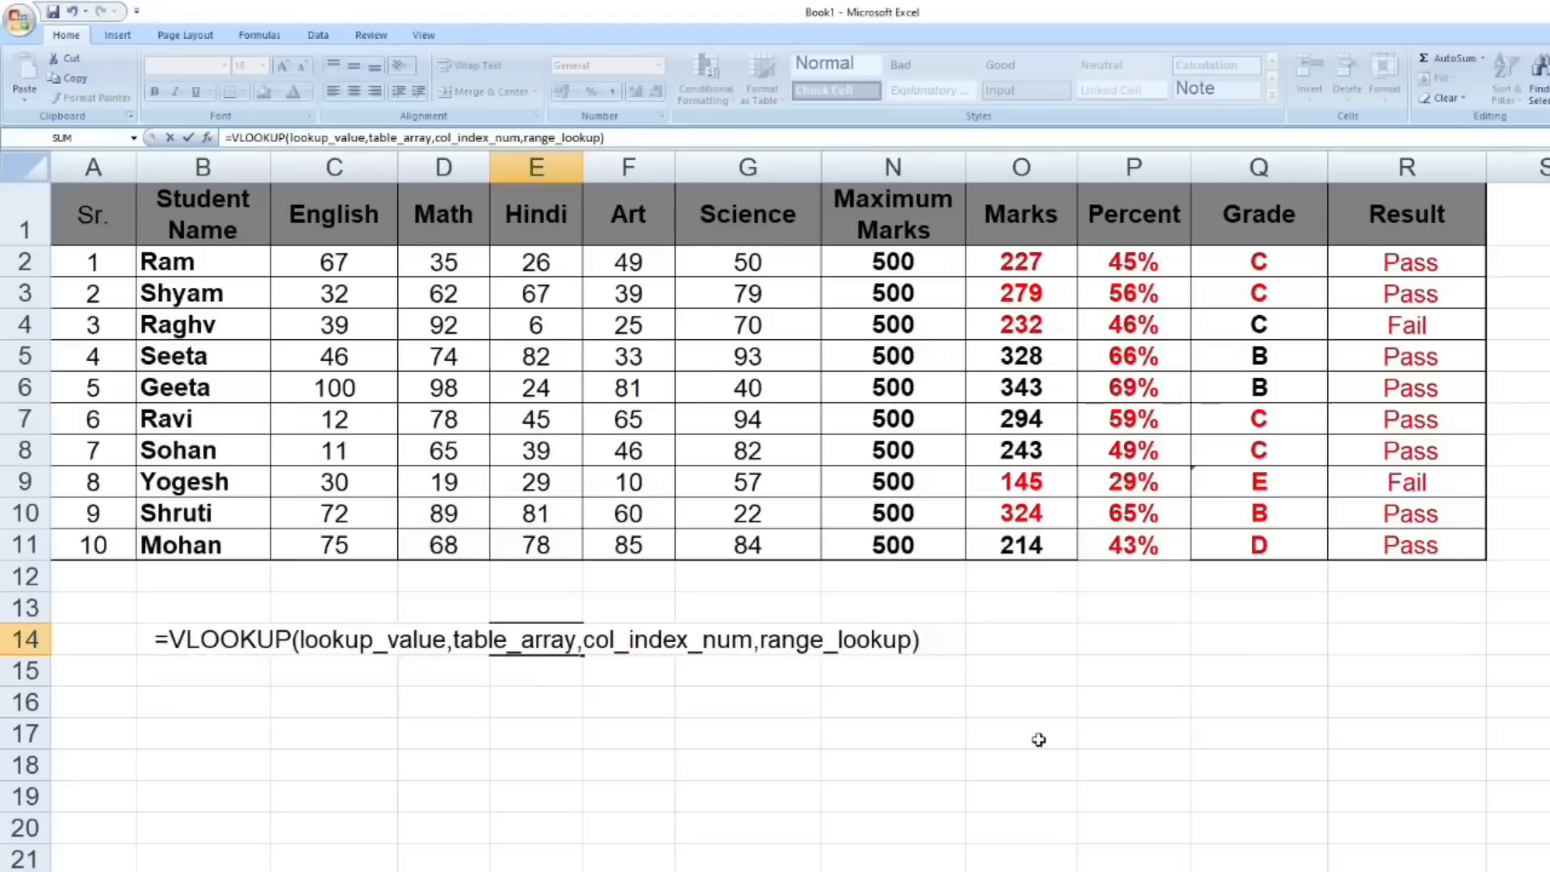
key("Return")
key("ctrl+z")
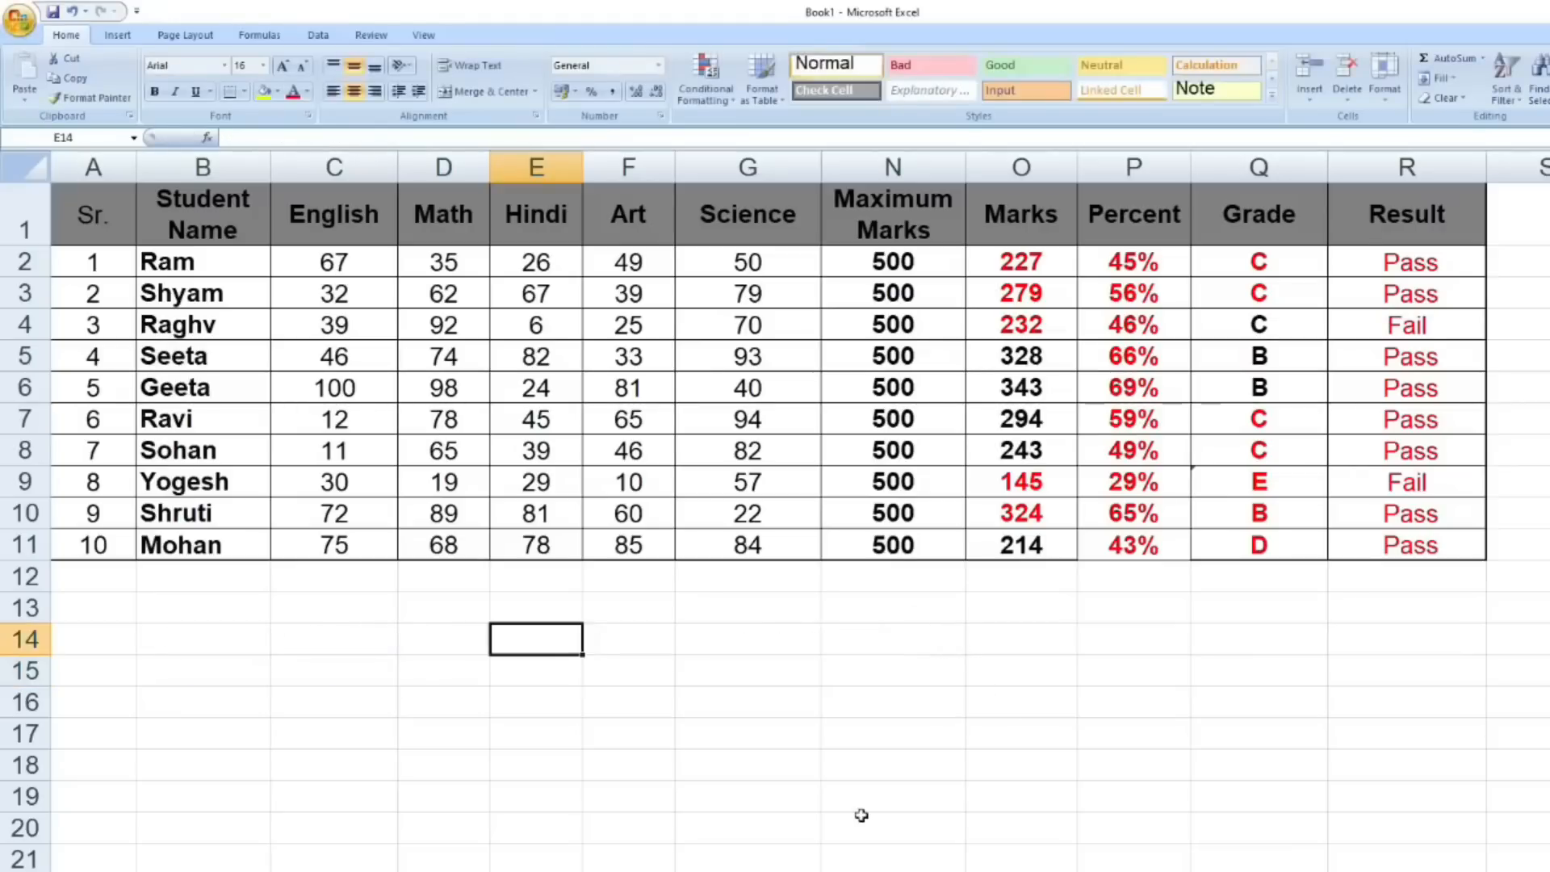
- Start an IF formula in E14 and insert its argument names logical_test,value_if_true,value_if_false automatically
type("=if")
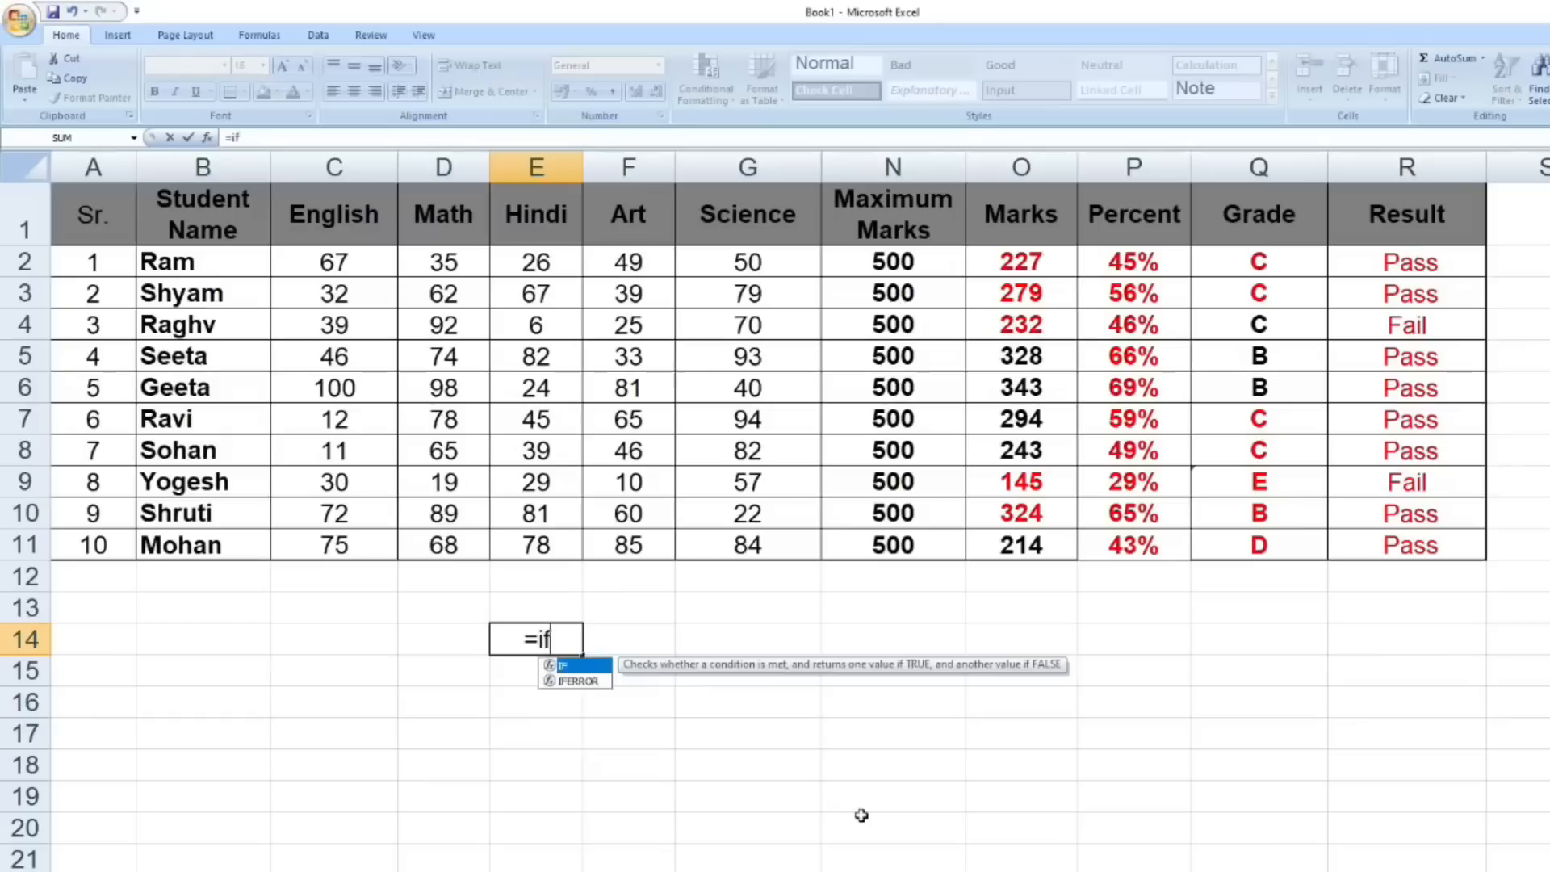
type("(")
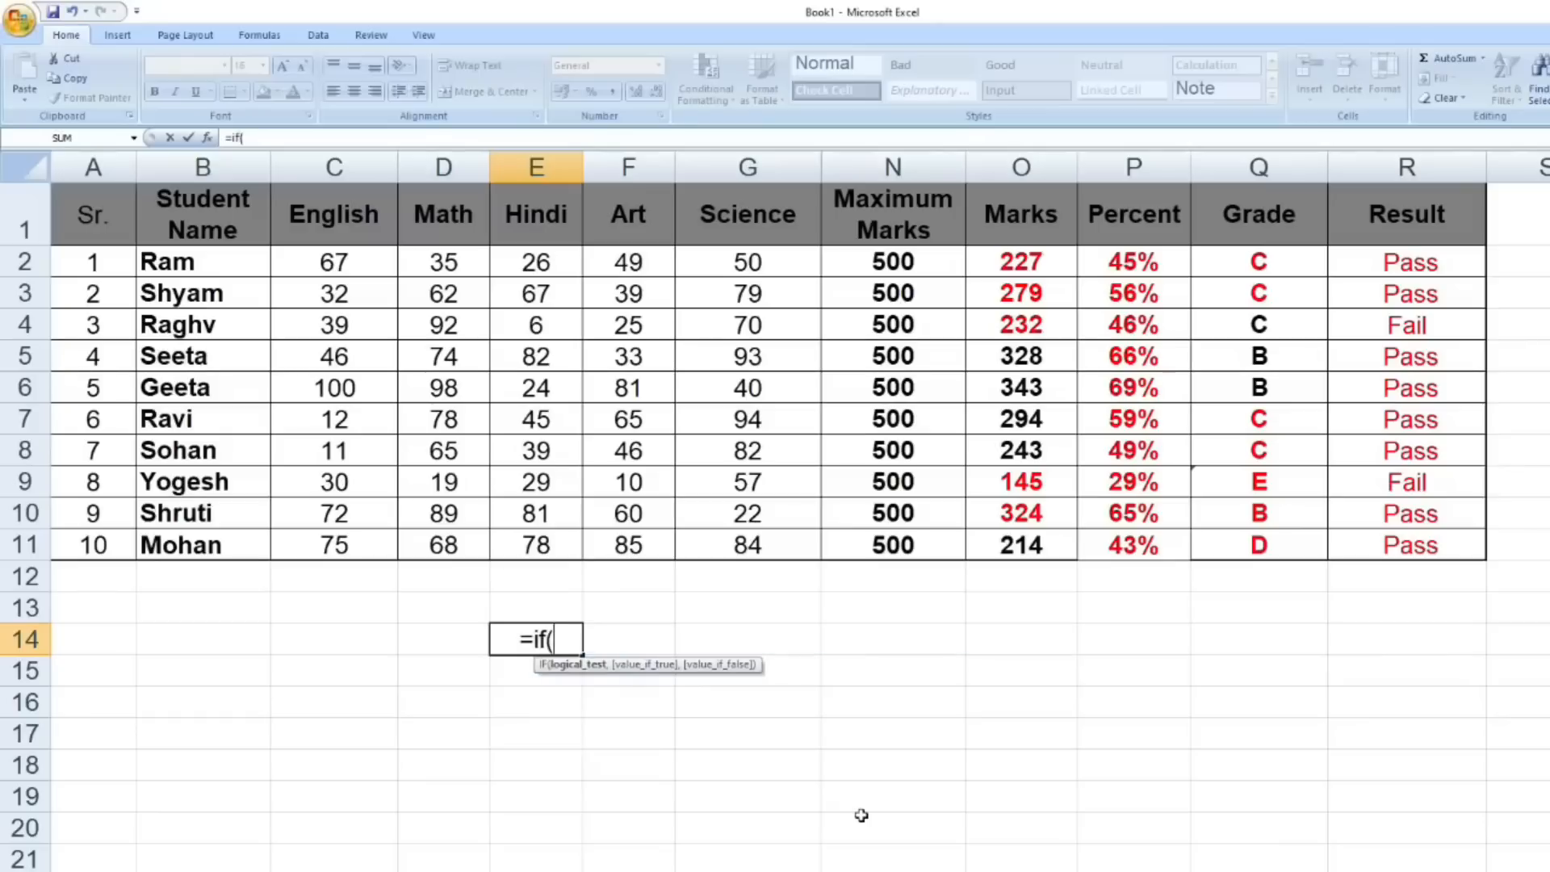
key("ctrl+shift+a")
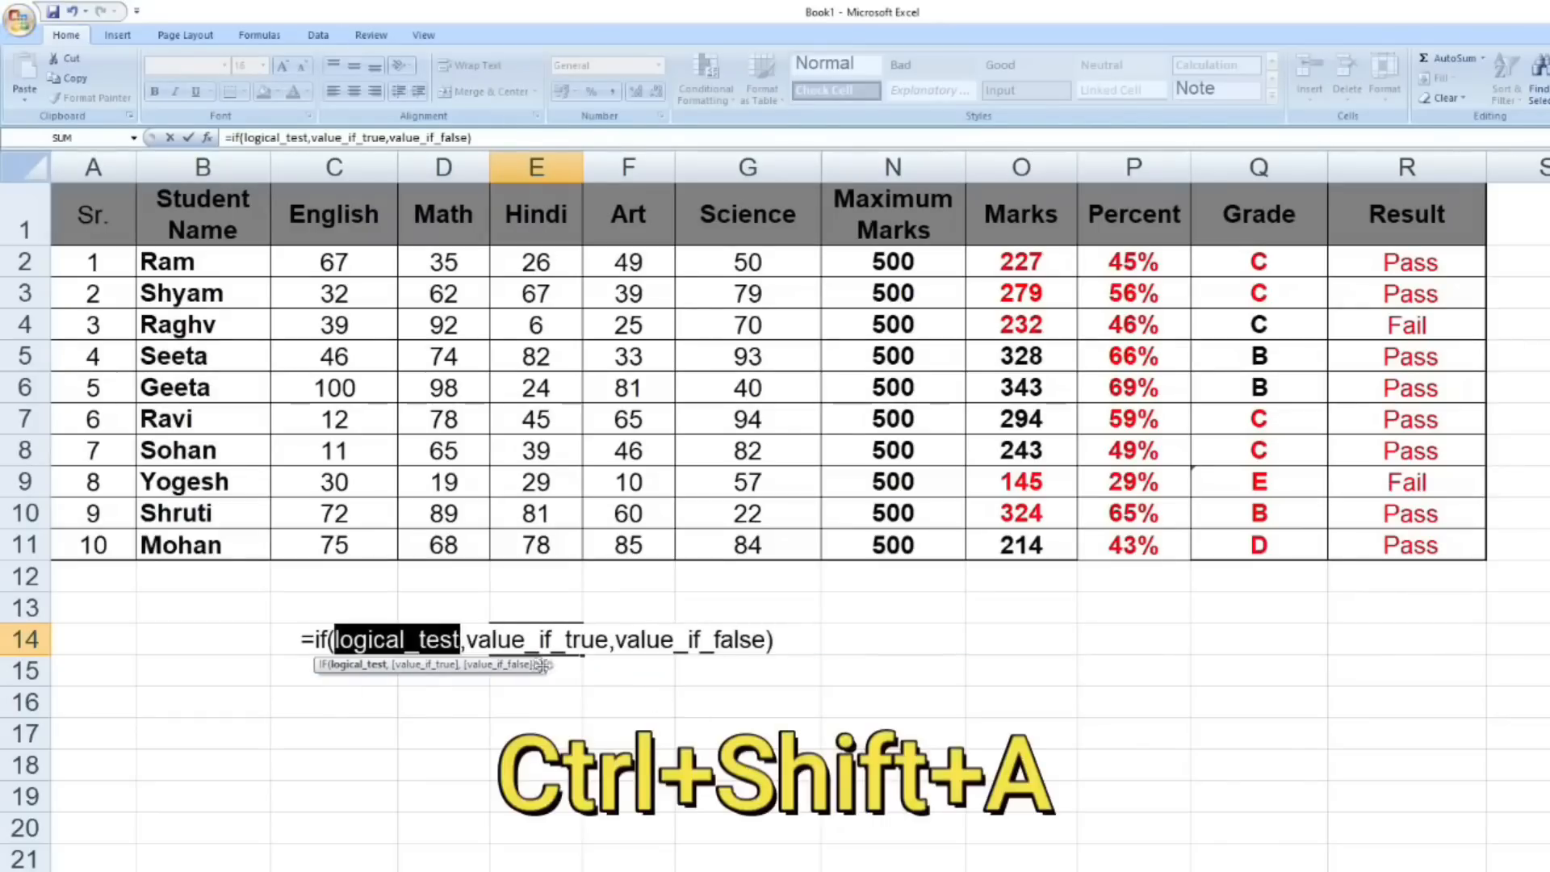
left_click(791, 640)
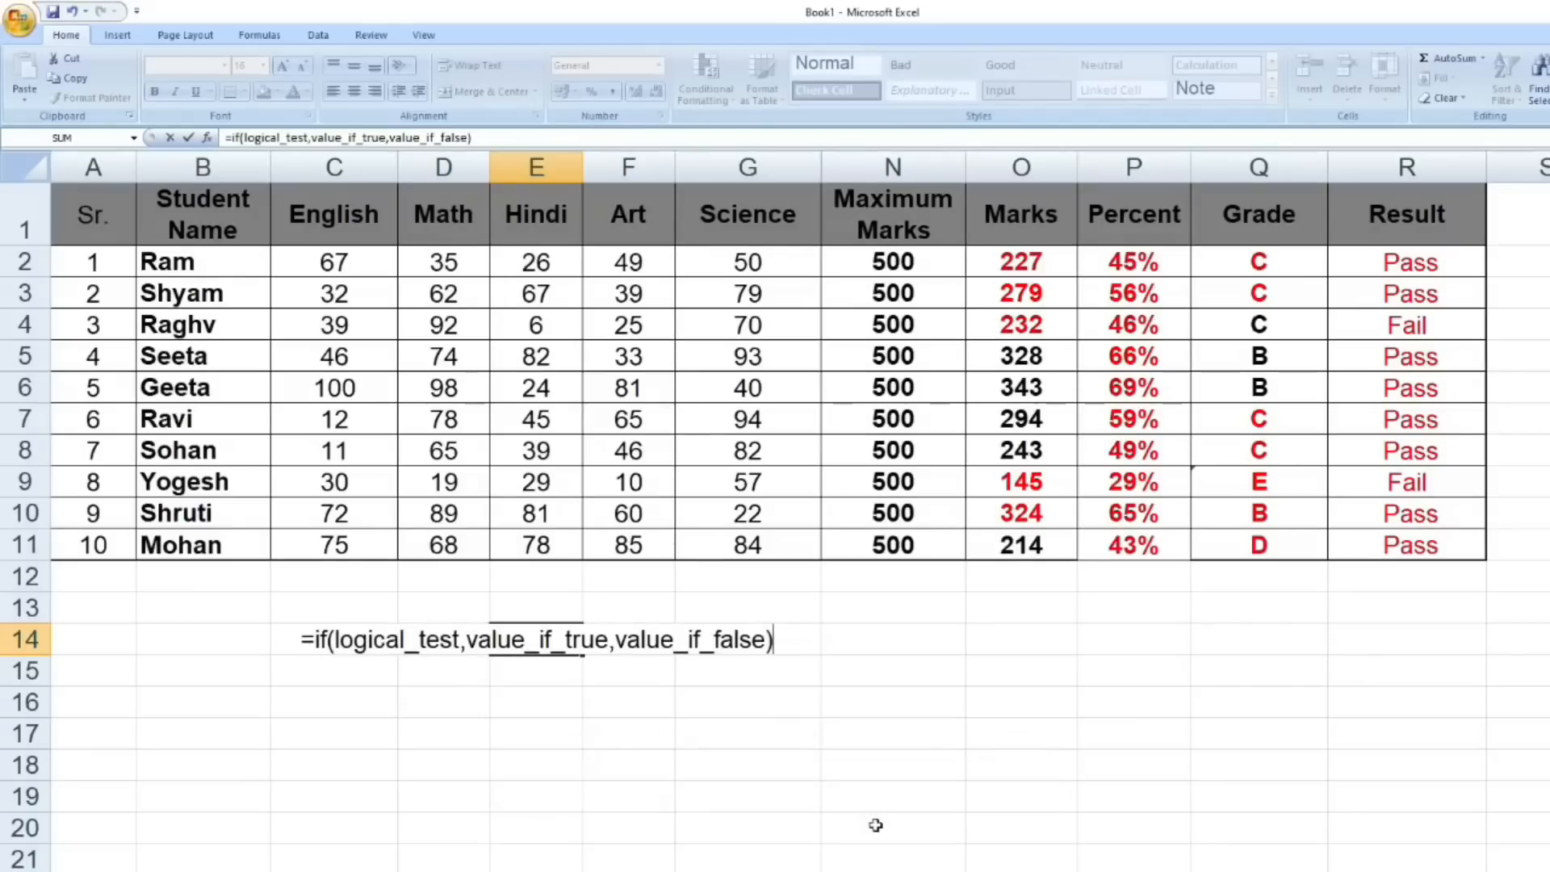